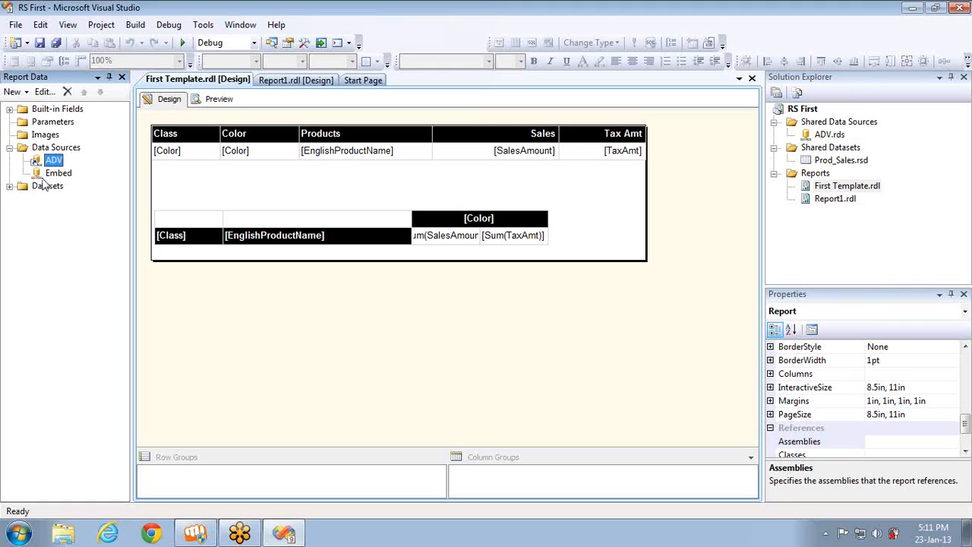
# Delete the Class and EnglishProductName by Color matrix below the table and shrink the report body to the table's height
pyautogui.click(52, 174)
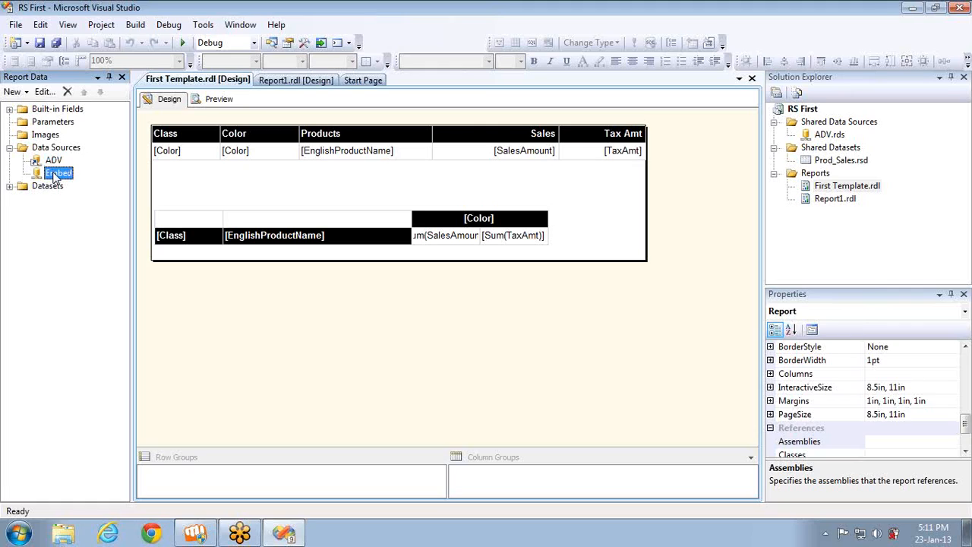
pyautogui.click(9, 186)
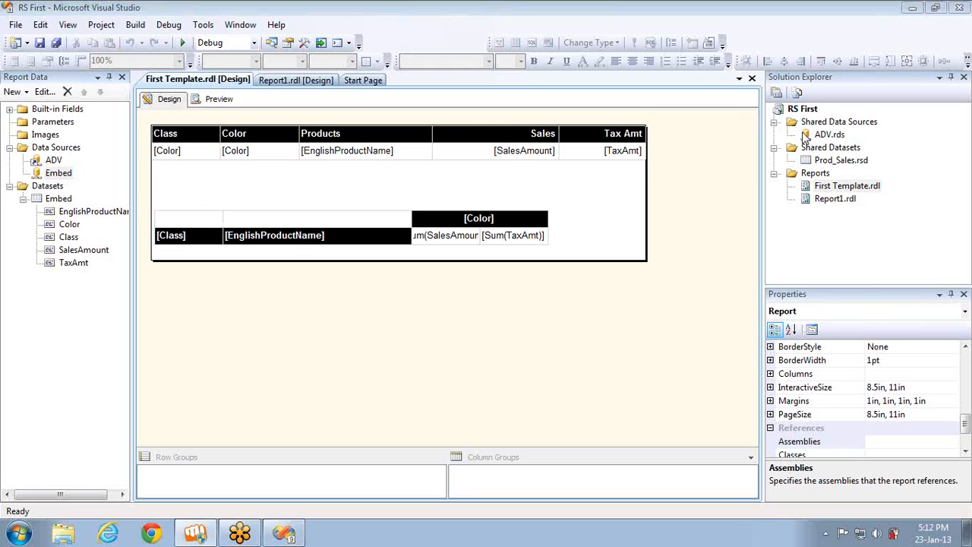
pyautogui.click(181, 220)
pyautogui.click(153, 208)
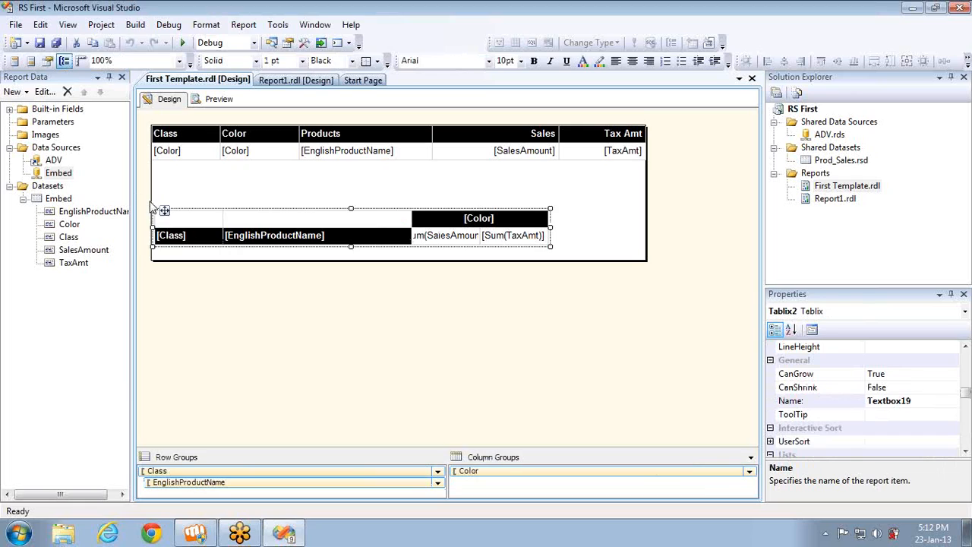
pyautogui.press('Delete')
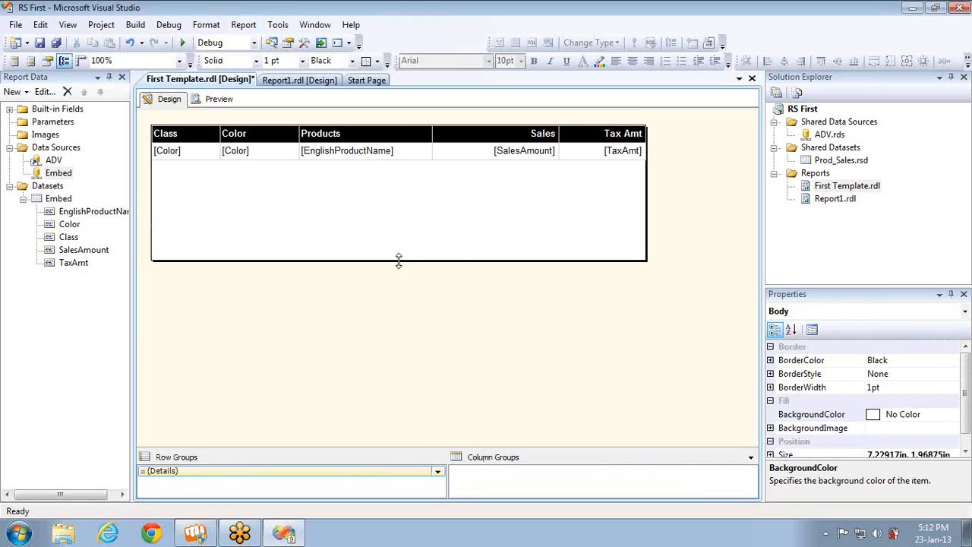
pyautogui.moveTo(399, 261); pyautogui.dragTo(412, 162)
# Set the remaining table's visibility to Show when the report is initially run
pyautogui.click(176, 136)
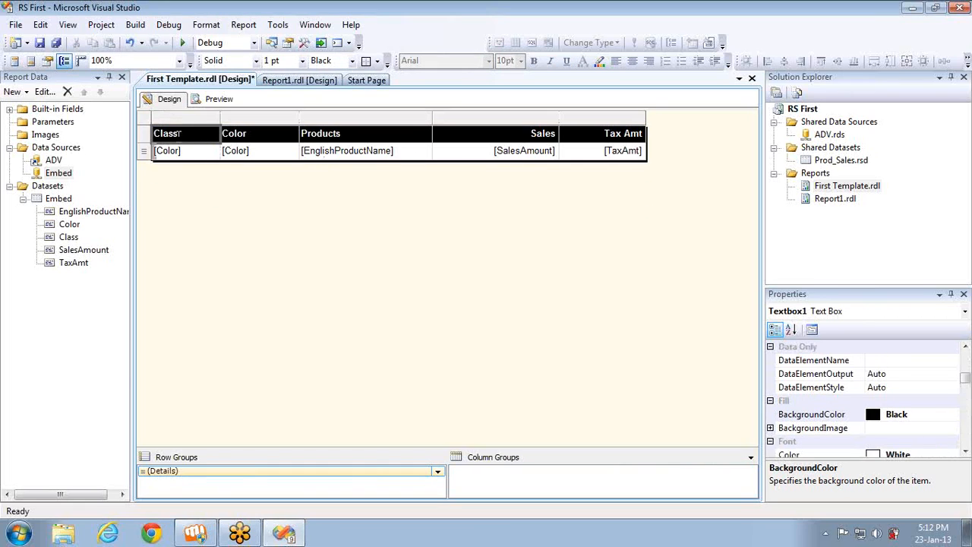
pyautogui.click(144, 117)
pyautogui.click(176, 137)
pyautogui.rightClick(145, 119)
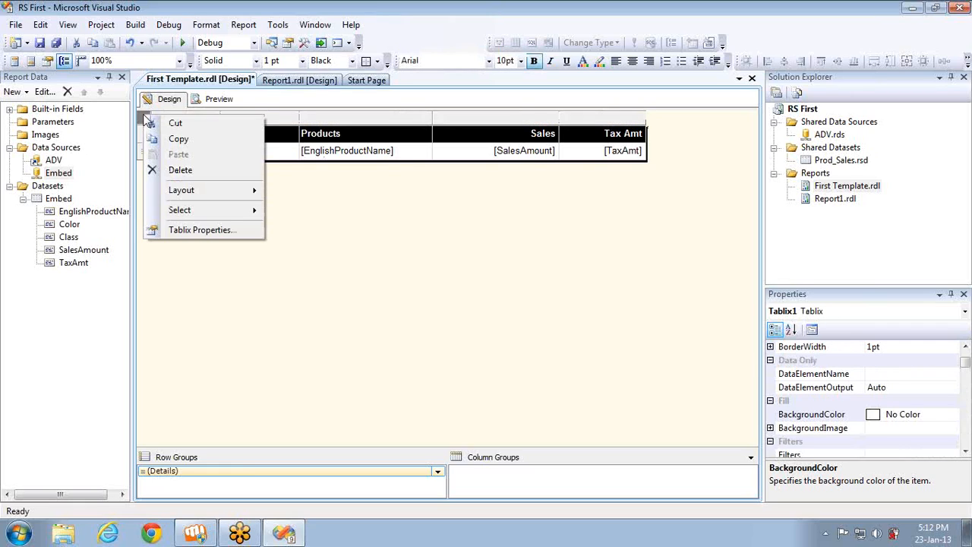
pyautogui.click(195, 230)
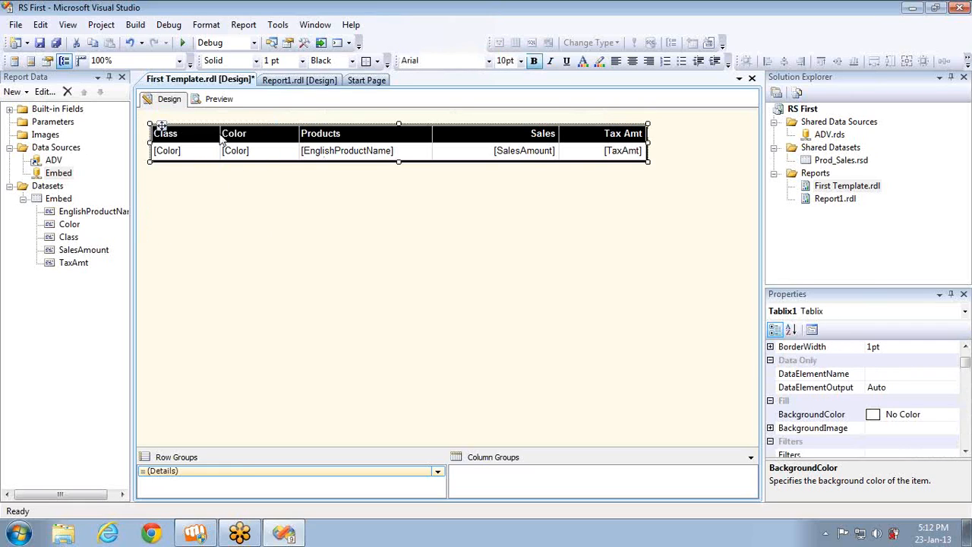
pyautogui.click(312, 106)
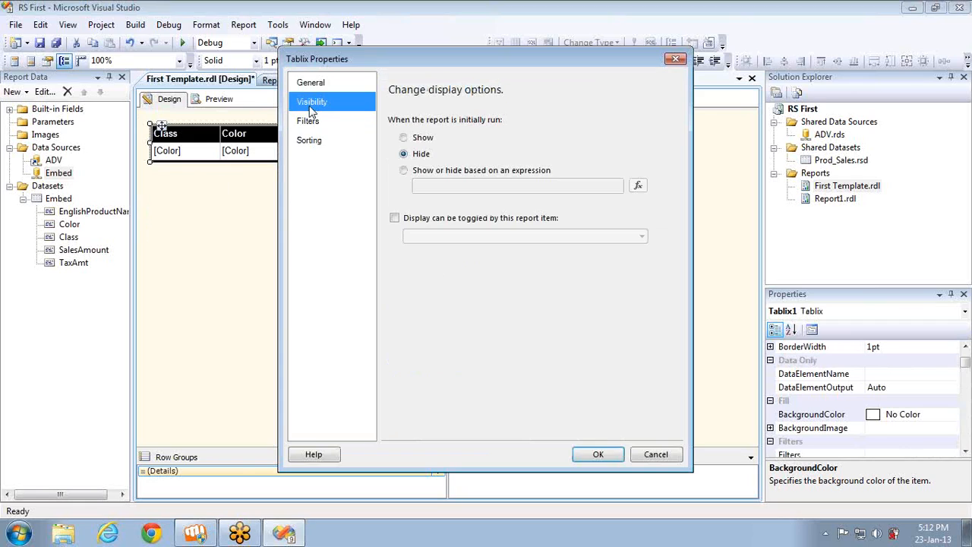
pyautogui.click(415, 140)
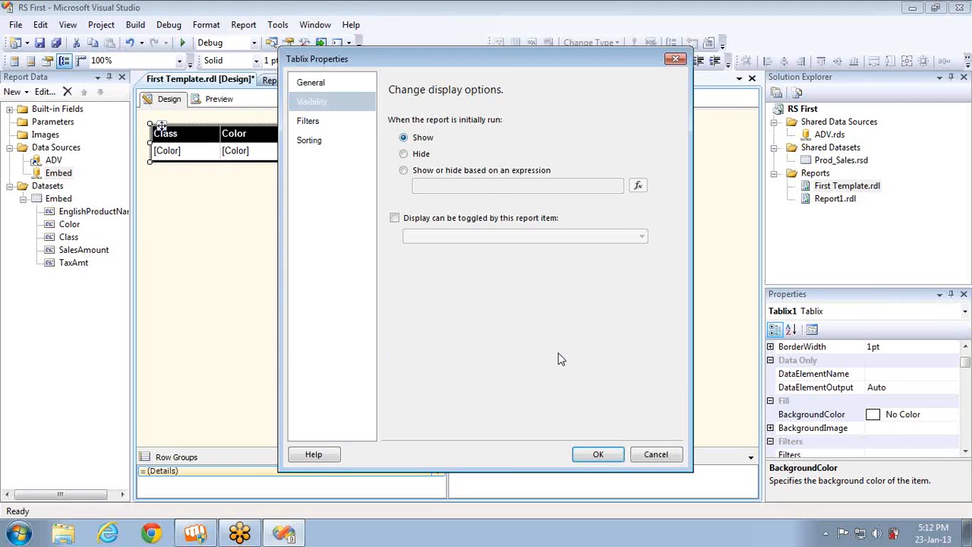
pyautogui.click(599, 456)
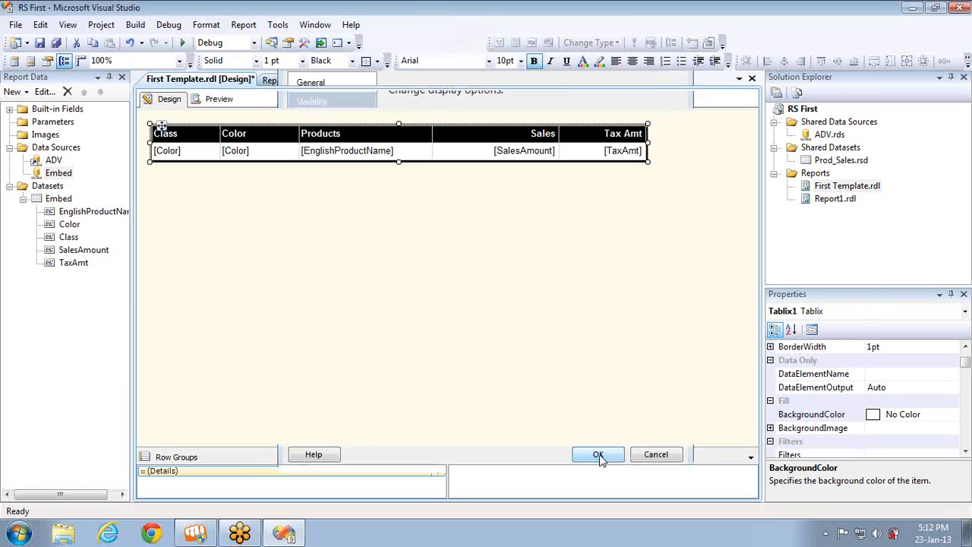
# Limit the Embed dataset's query by adding "top 3000" after SELECT
pyautogui.doubleClick(64, 199)
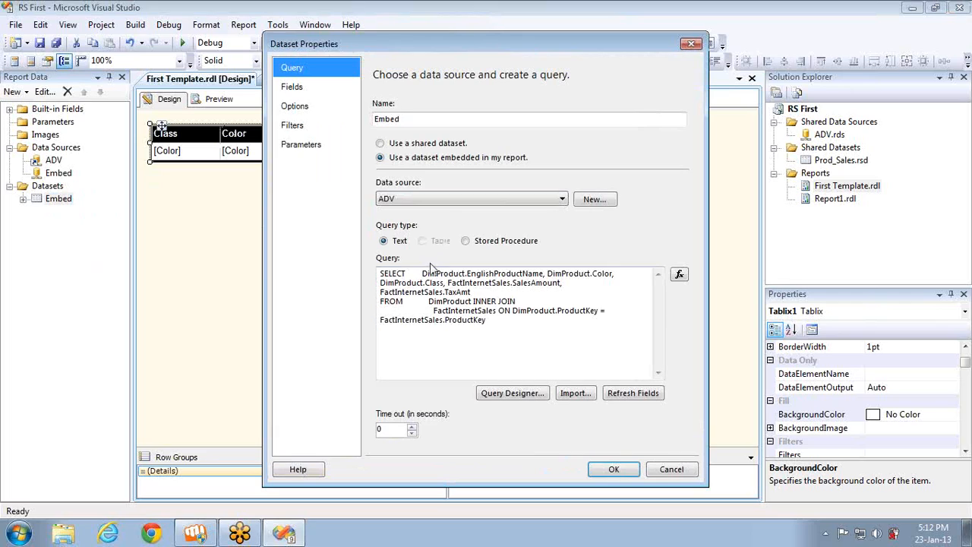
pyautogui.click(423, 275)
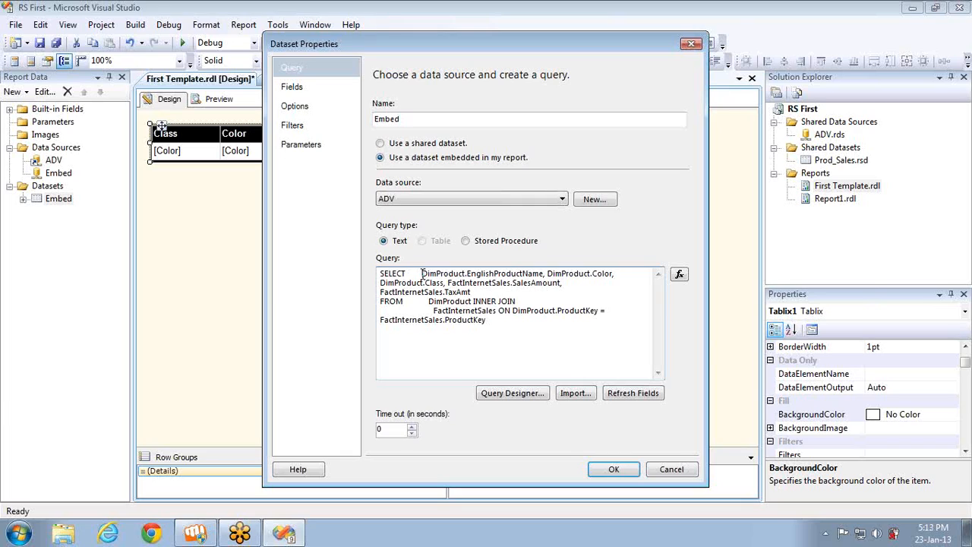
pyautogui.write('top')
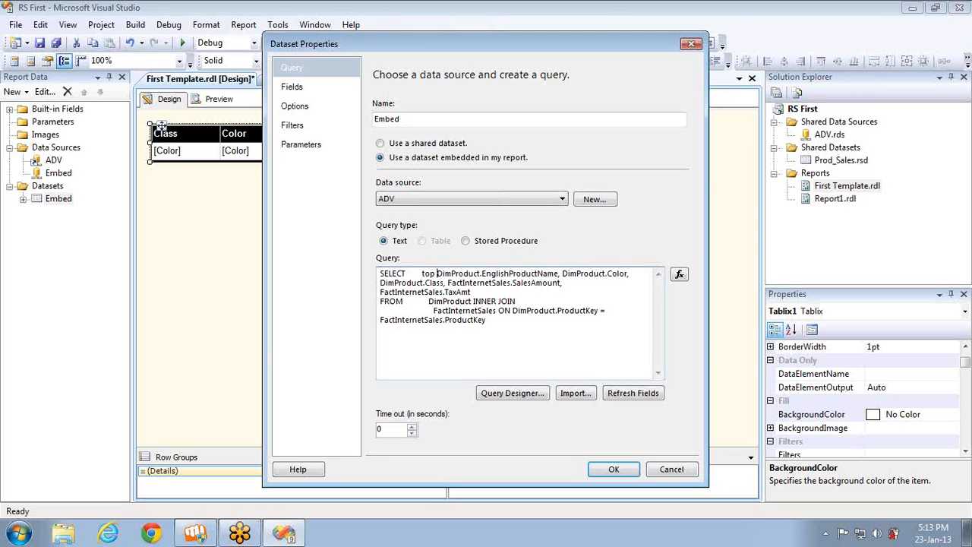
pyautogui.write('3000')
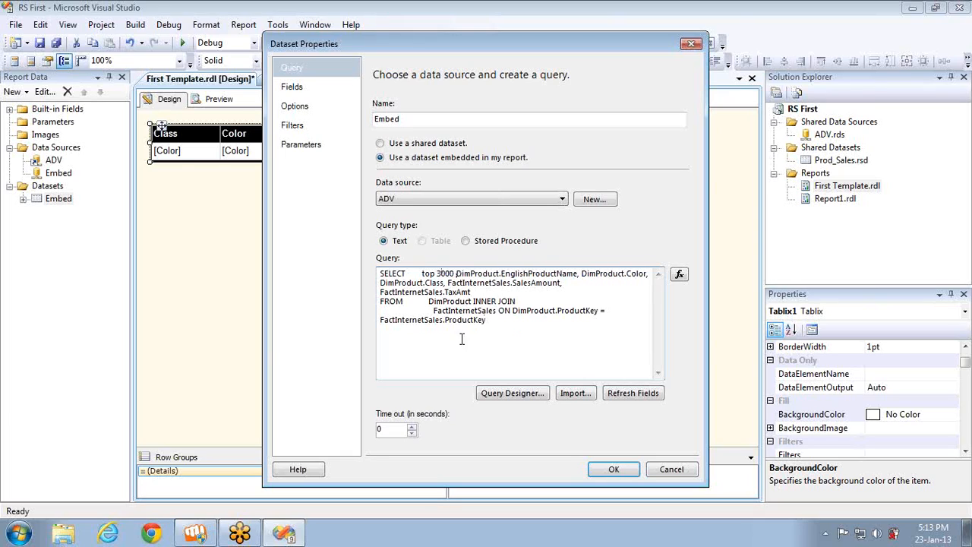
pyautogui.click(614, 469)
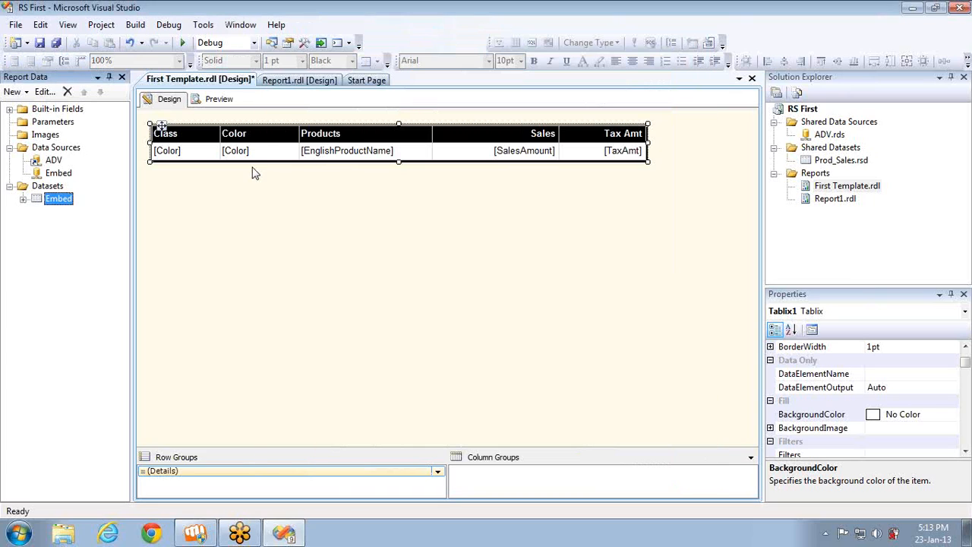
# Preview the report, page through to its last page, and return to the design view
pyautogui.click(218, 100)
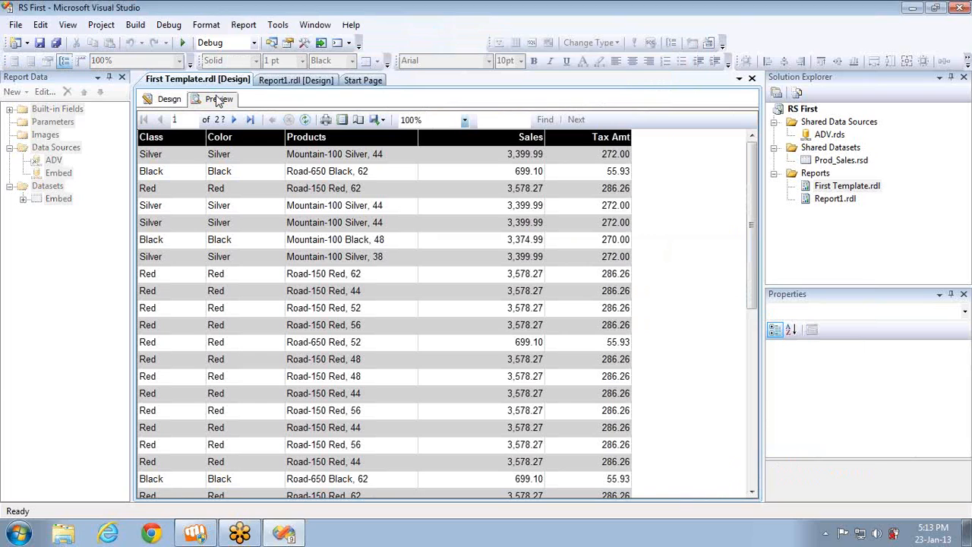
pyautogui.doubleClick(235, 120)
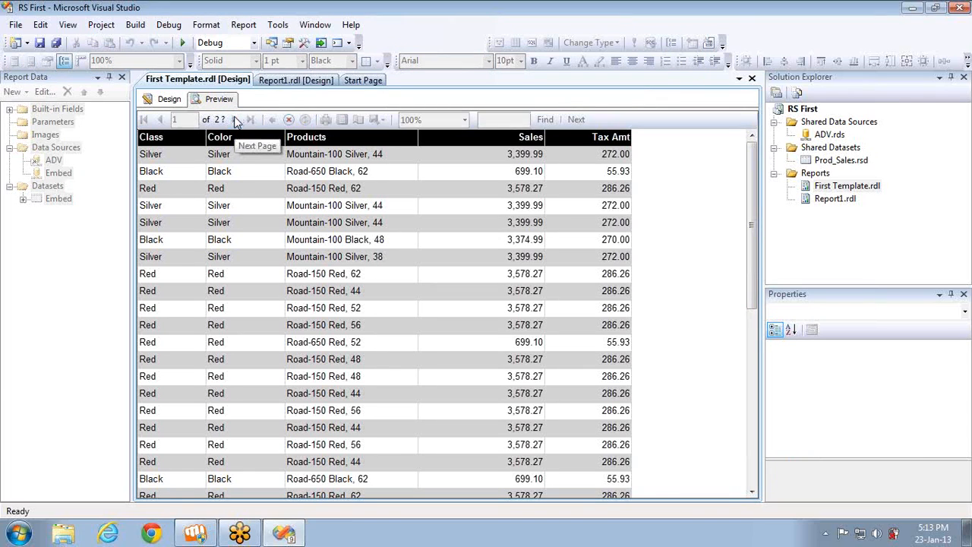
pyautogui.click(237, 123)
pyautogui.click(237, 123)
pyautogui.click(237, 122)
pyautogui.click(237, 122)
pyautogui.click(237, 122)
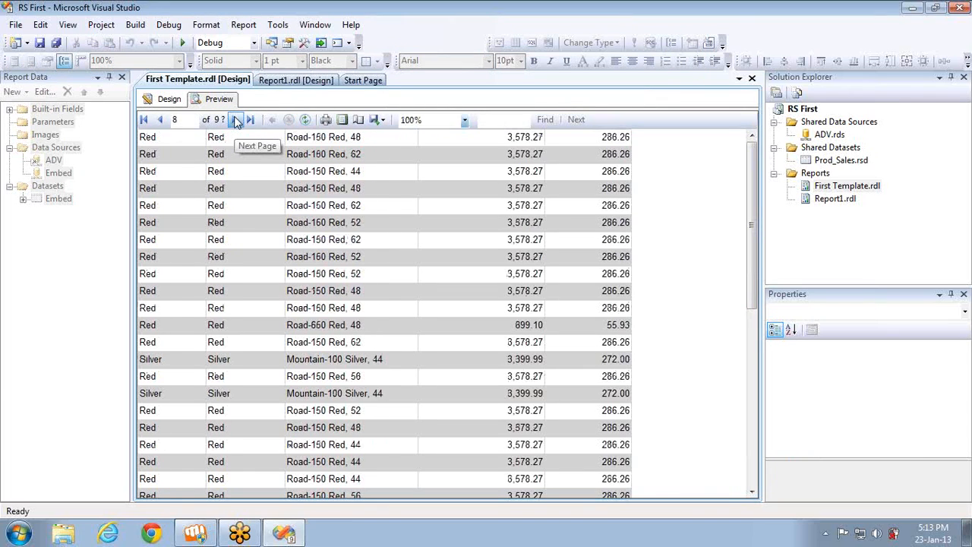
pyautogui.click(237, 122)
pyautogui.click(237, 122)
pyautogui.doubleClick(237, 123)
pyautogui.doubleClick(237, 123)
pyautogui.doubleClick(238, 122)
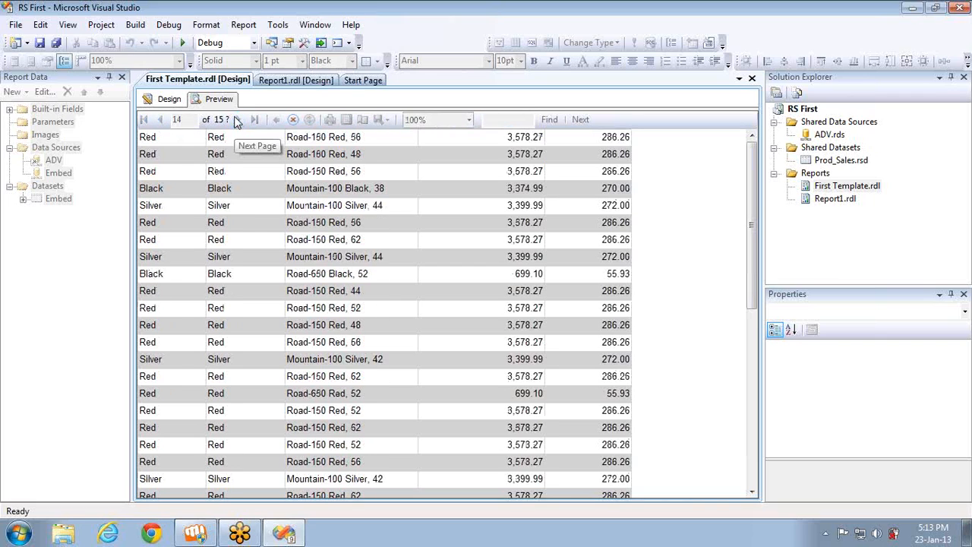
pyautogui.doubleClick(237, 122)
pyautogui.click(237, 123)
pyautogui.doubleClick(237, 122)
pyautogui.doubleClick(237, 122)
pyautogui.doubleClick(237, 122)
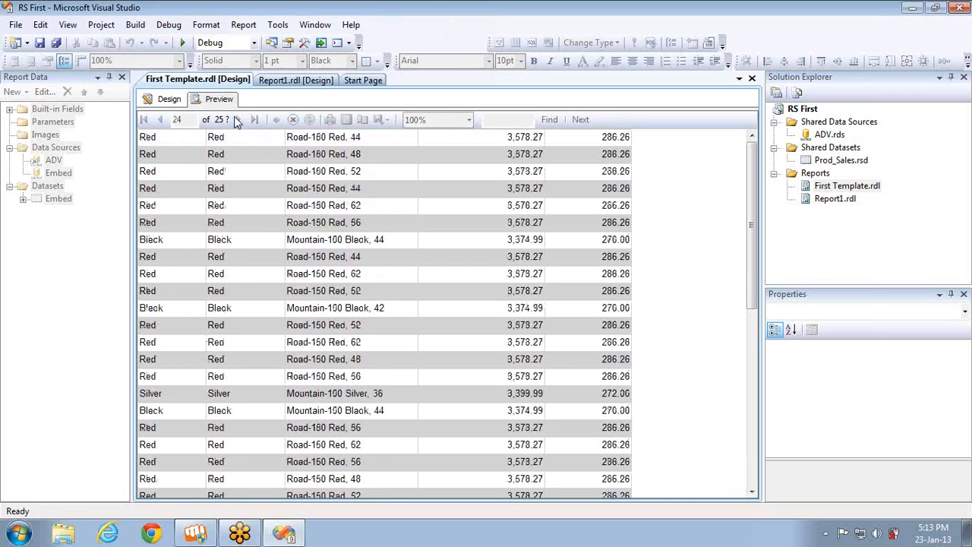
pyautogui.doubleClick(237, 122)
pyautogui.doubleClick(237, 122)
pyautogui.doubleClick(237, 122)
pyautogui.click(237, 122)
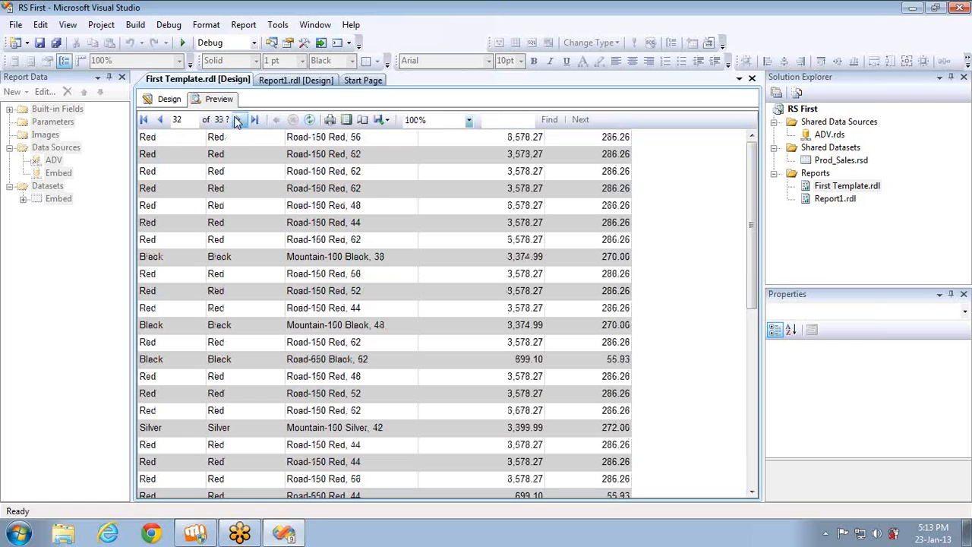
pyautogui.click(237, 123)
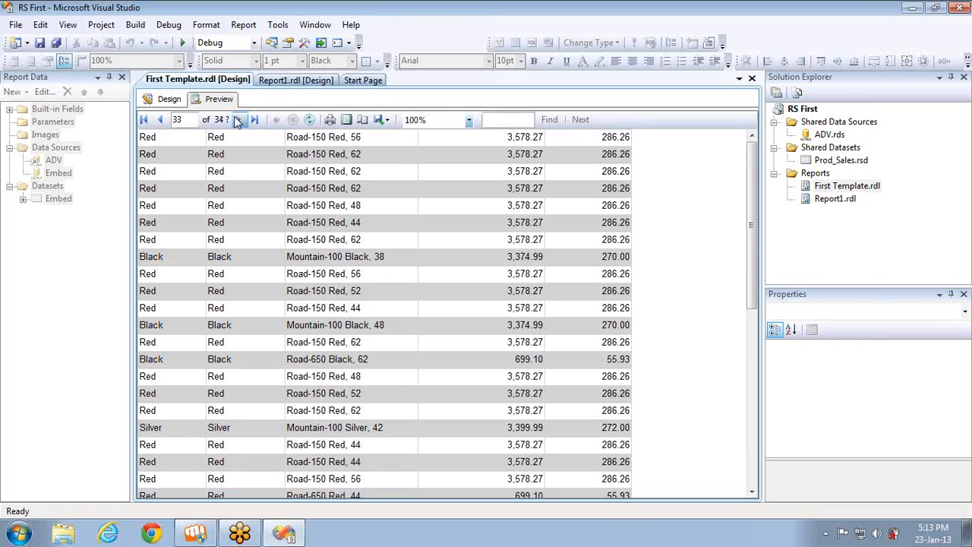
pyautogui.click(252, 121)
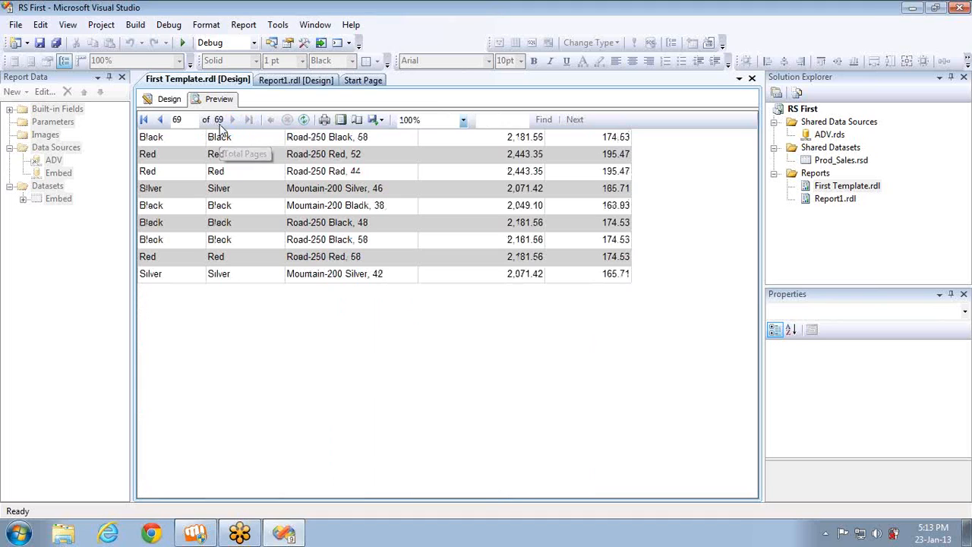
pyautogui.click(174, 102)
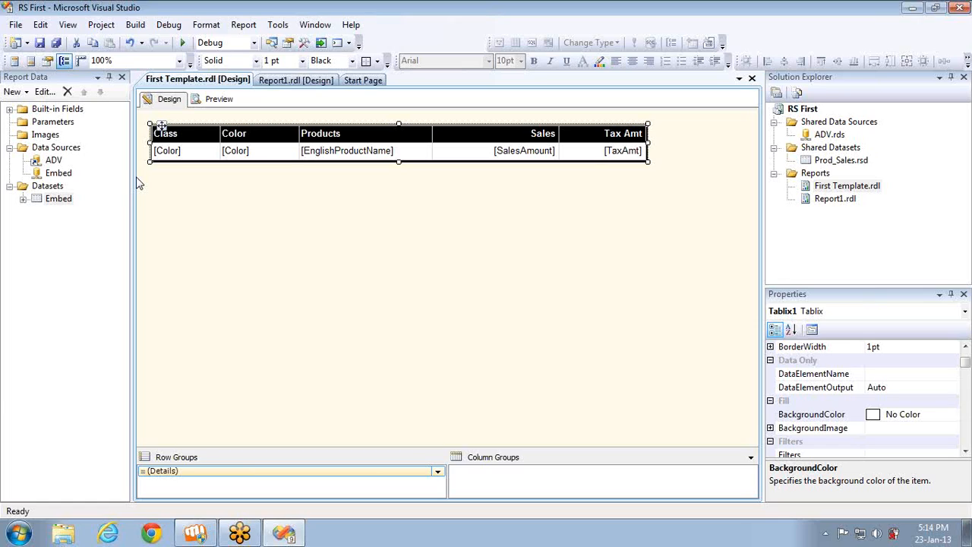
pyautogui.click(21, 535)
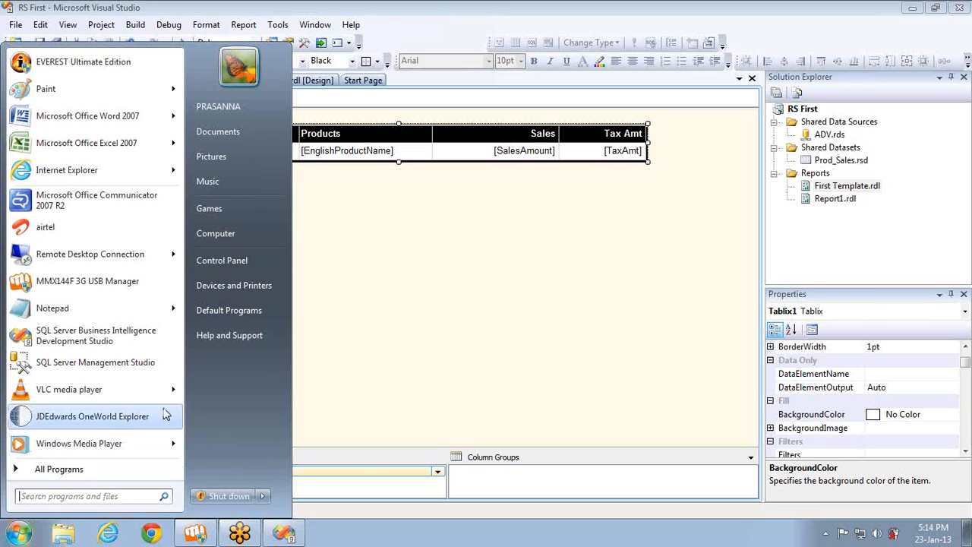
pyautogui.click(810, 135)
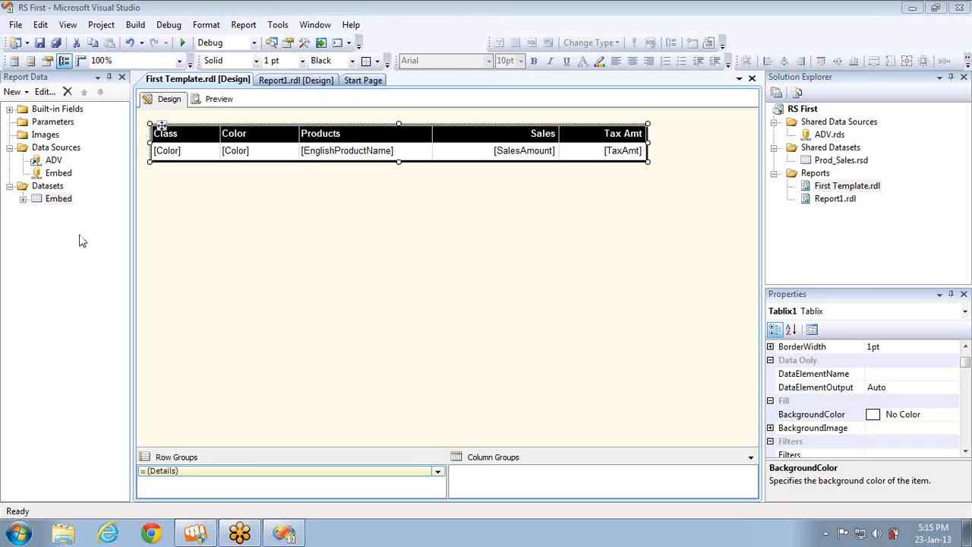
pyautogui.click(64, 202)
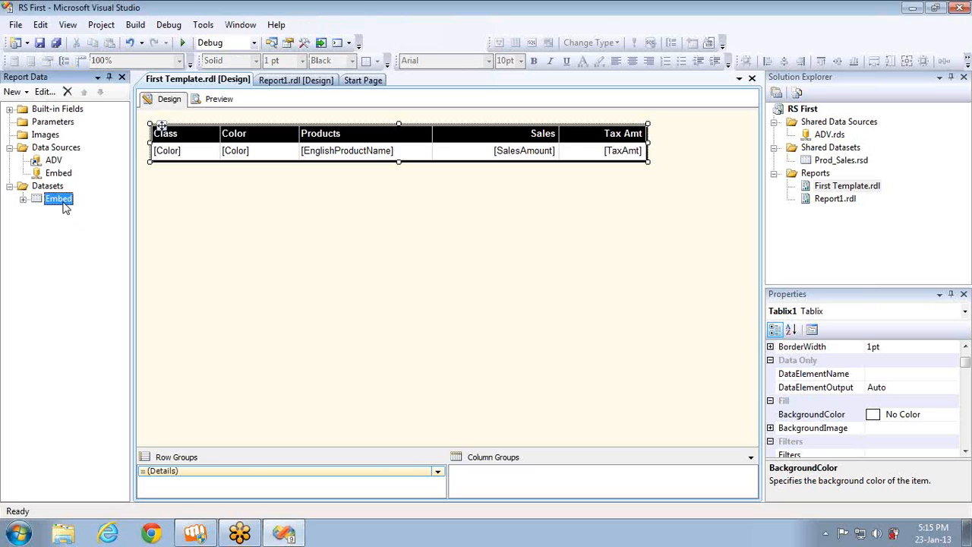
pyautogui.rightClick(66, 208)
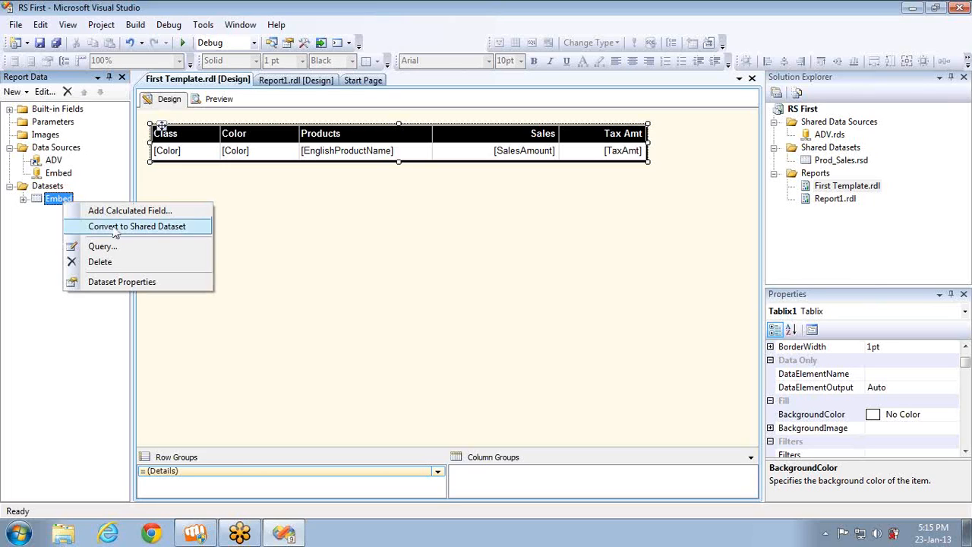
# Preview the report's first page again and go back to the design view
pyautogui.click(229, 101)
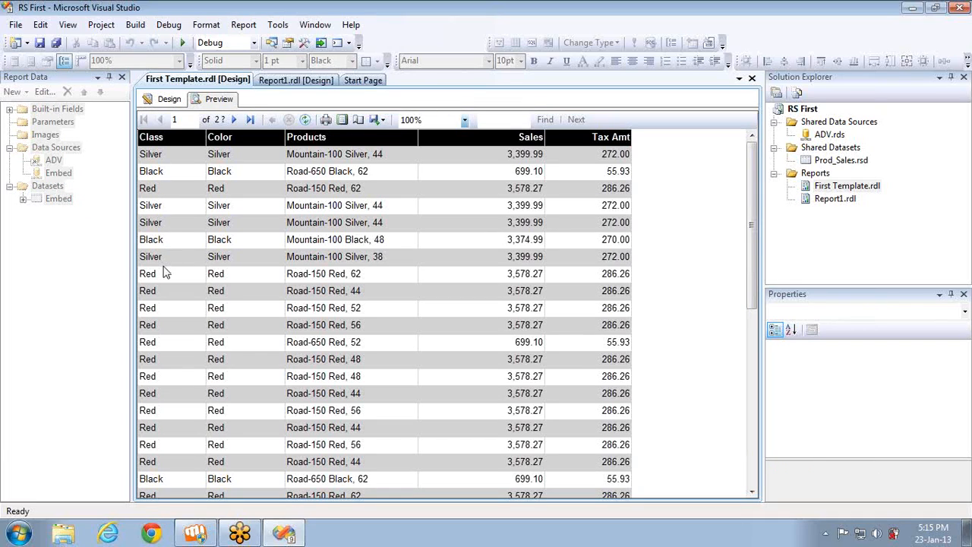
pyautogui.click(168, 102)
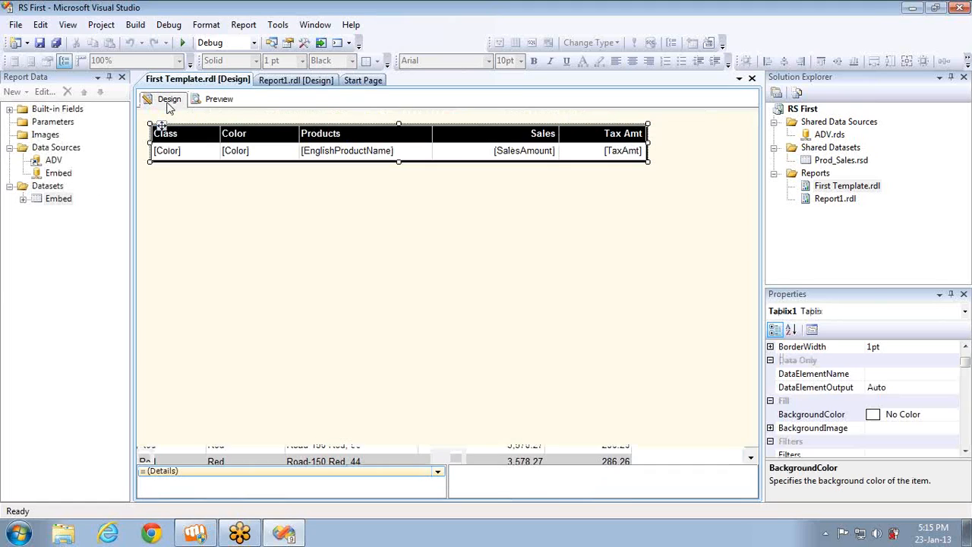
# Add a filter to the Embed dataset that includes only rows where [Color] = Black
pyautogui.rightClick(60, 200)
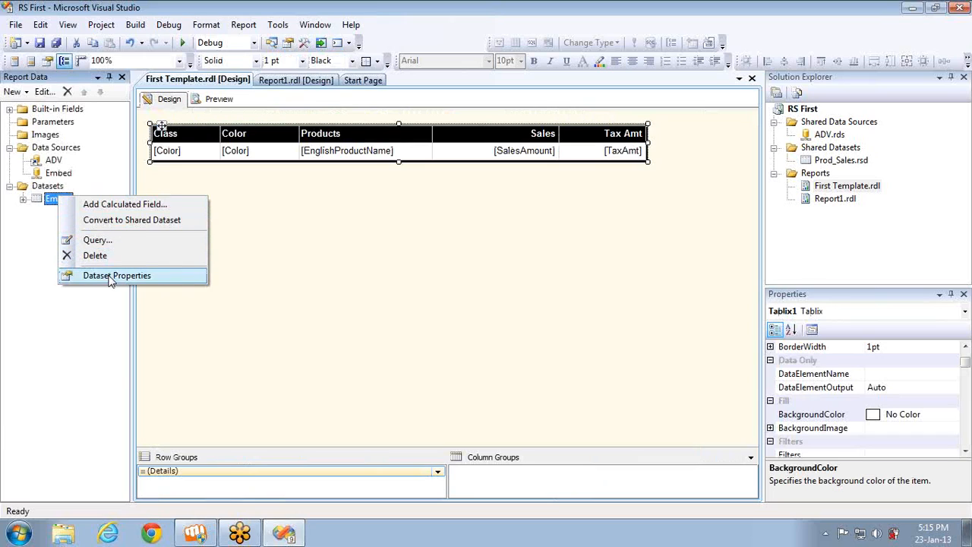
pyautogui.click(110, 275)
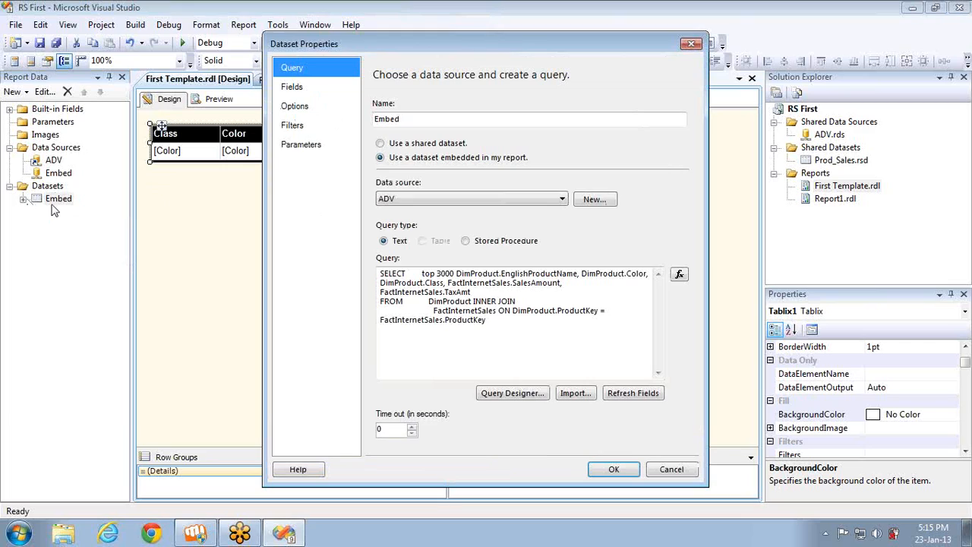
pyautogui.click(295, 127)
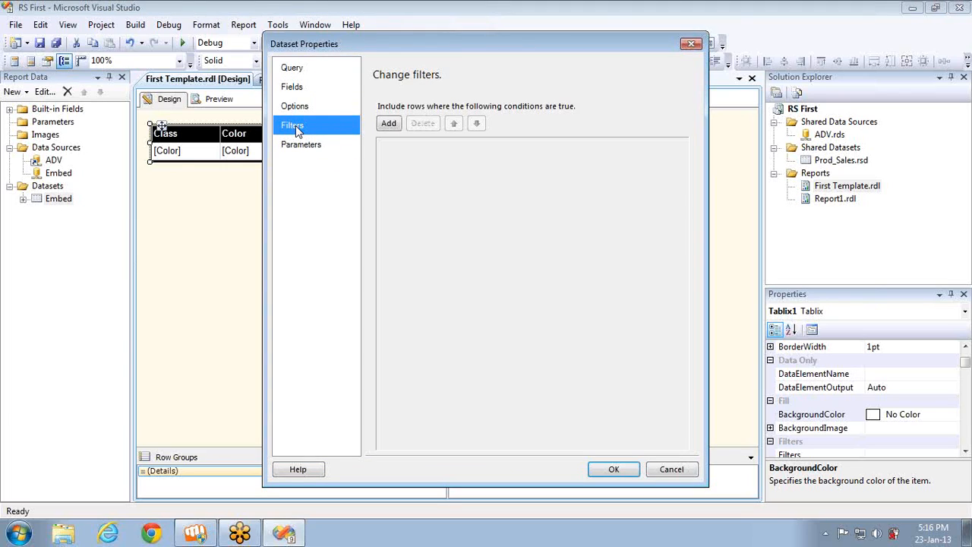
pyautogui.click(389, 125)
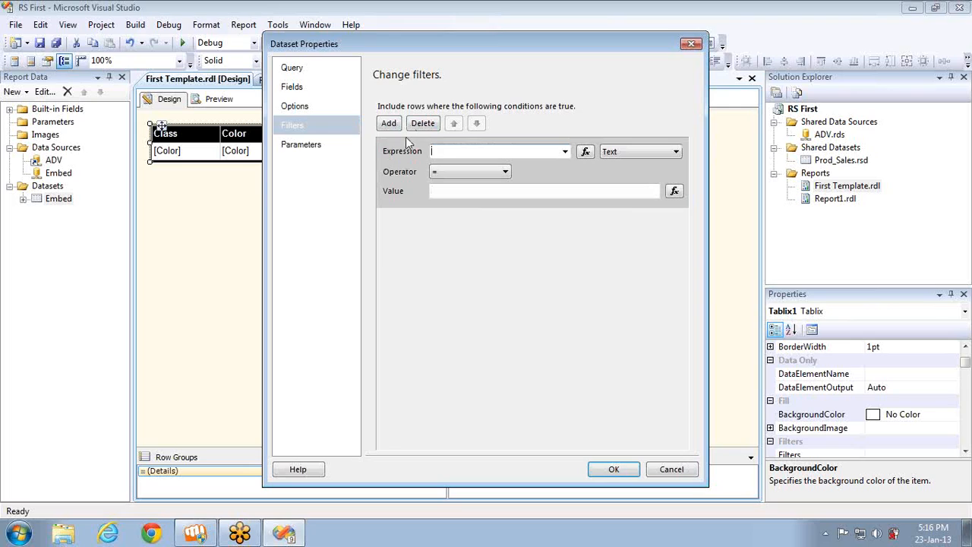
pyautogui.click(565, 152)
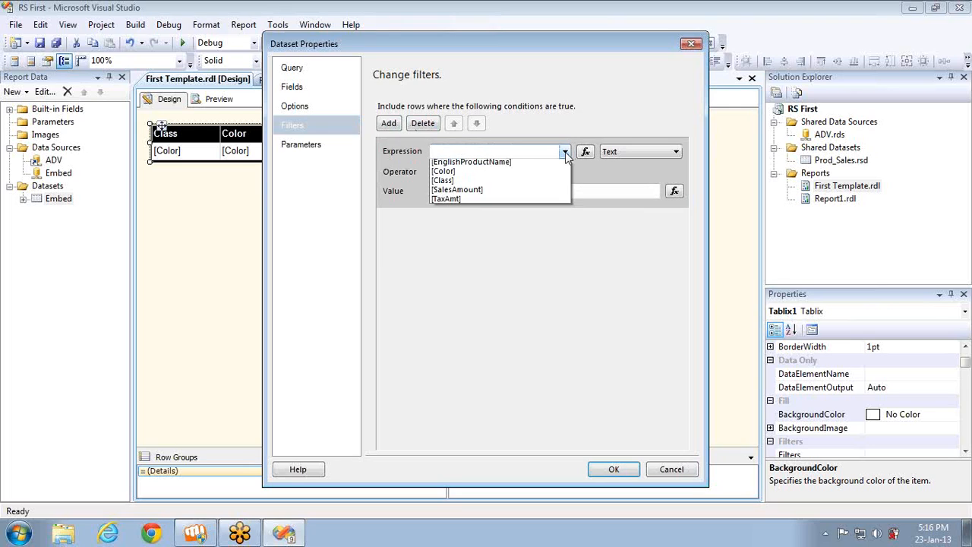
pyautogui.click(448, 174)
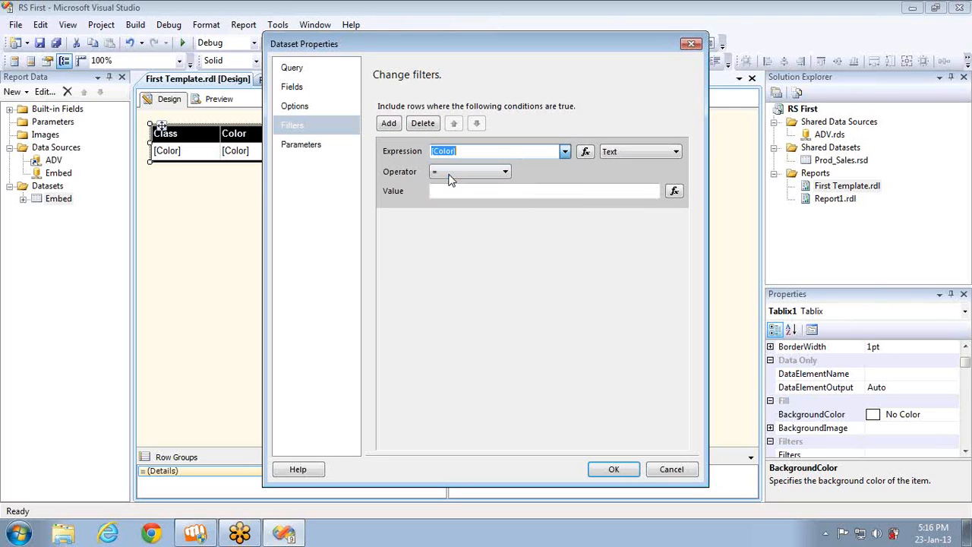
pyautogui.click(488, 191)
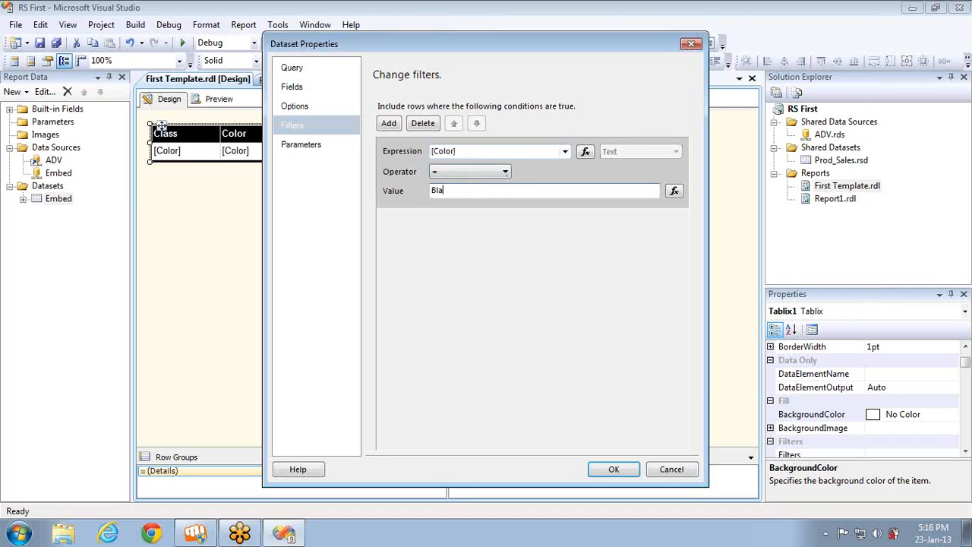
pyautogui.click(613, 469)
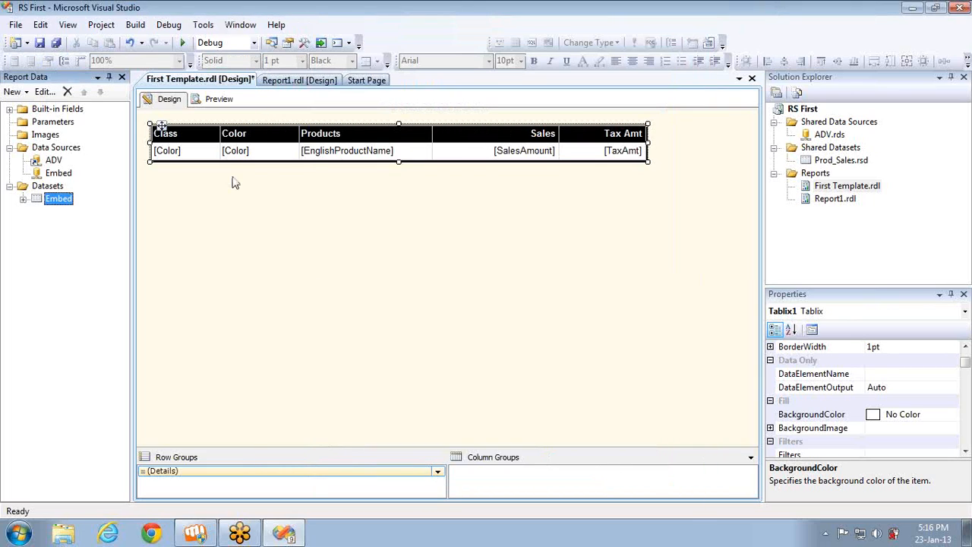
# Preview the filtered report, page through to the last page and partway back, recheck the first page, and return to the design view
pyautogui.click(219, 107)
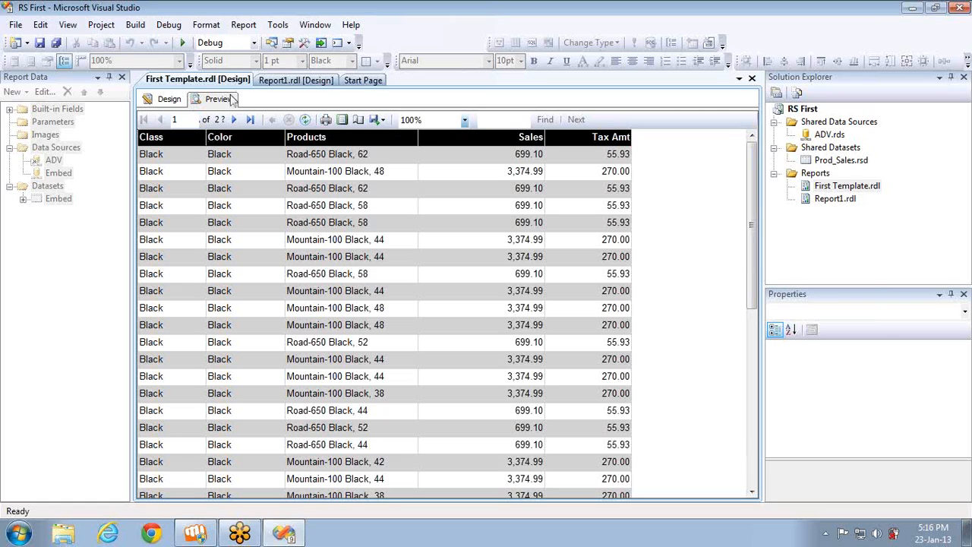
pyautogui.click(236, 121)
pyautogui.click(235, 121)
pyautogui.click(235, 121)
pyautogui.click(235, 121)
pyautogui.click(235, 121)
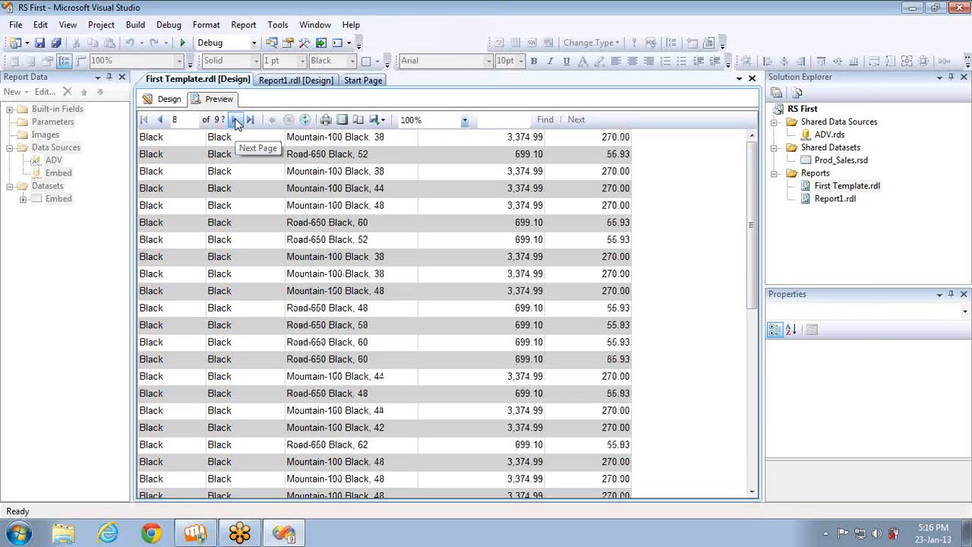
pyautogui.click(235, 120)
pyautogui.click(256, 121)
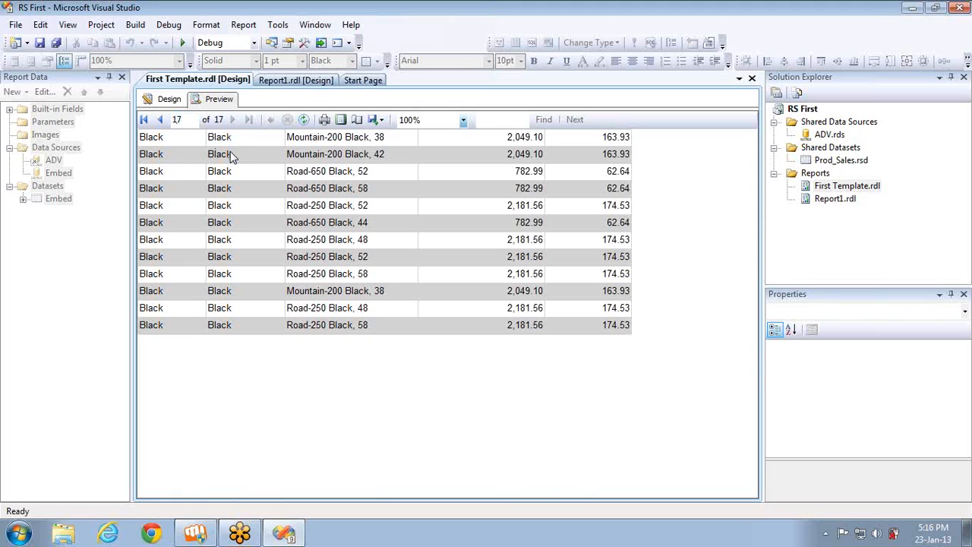
pyautogui.click(161, 120)
pyautogui.click(162, 120)
pyautogui.click(162, 120)
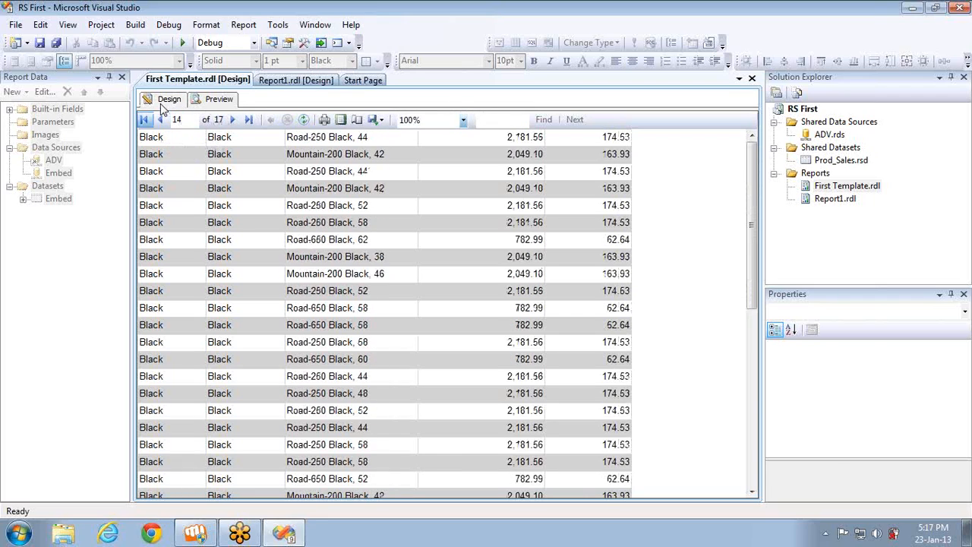
pyautogui.click(164, 100)
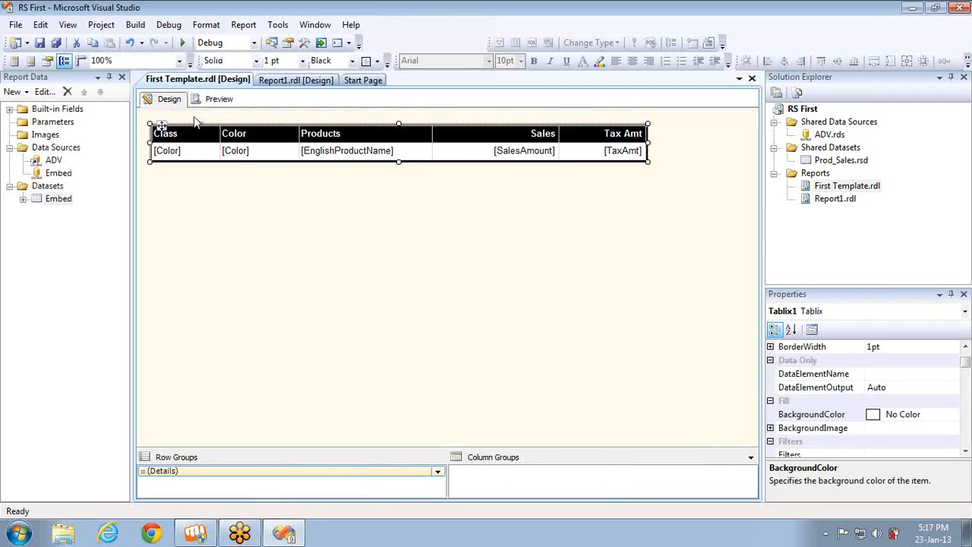
pyautogui.click(215, 102)
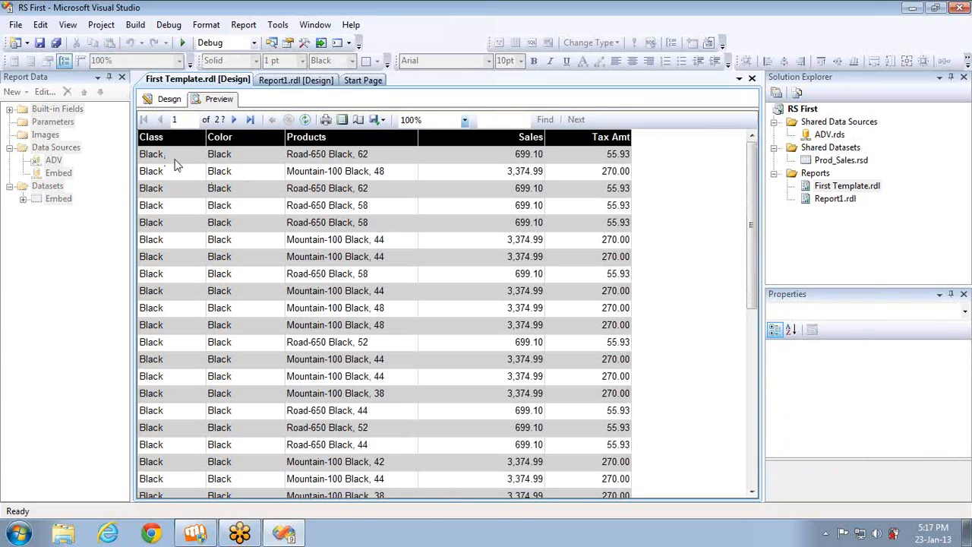
pyautogui.click(169, 99)
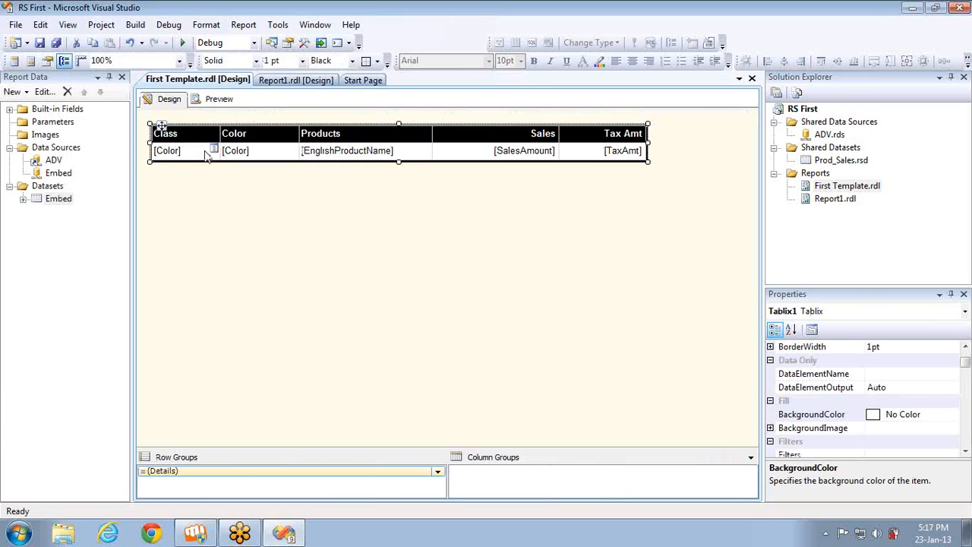
# Bind the detail cell under the Class header to the Class field and check the report in preview
pyautogui.click(214, 150)
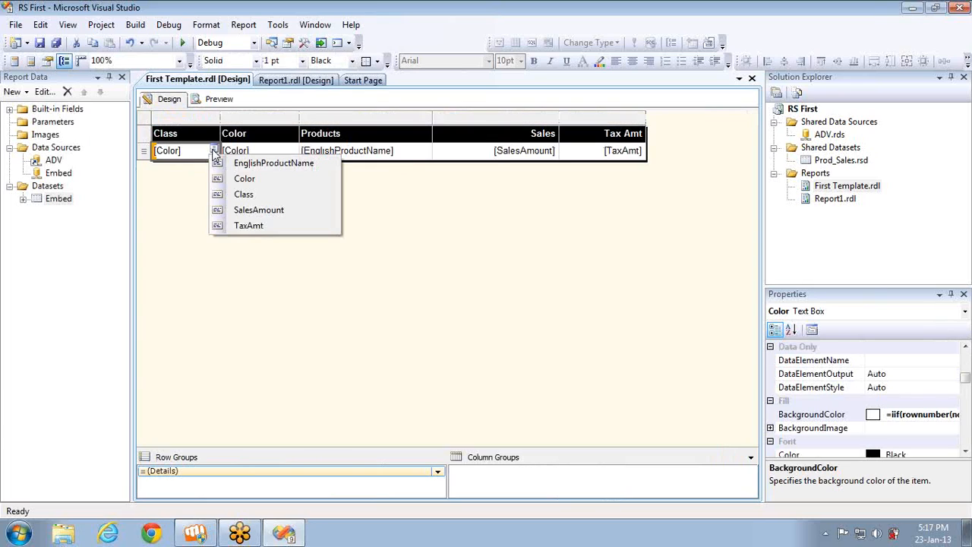
pyautogui.click(239, 193)
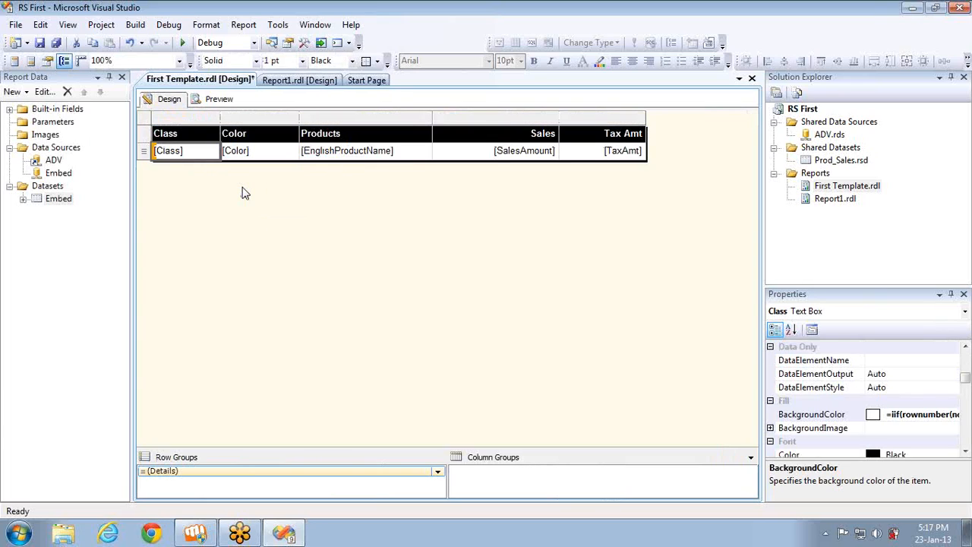
pyautogui.click(218, 100)
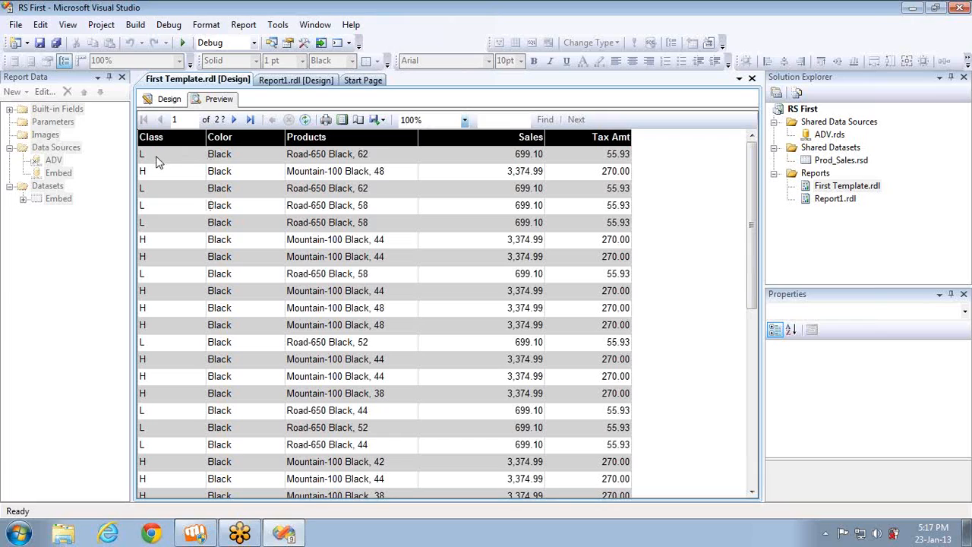
pyautogui.click(167, 100)
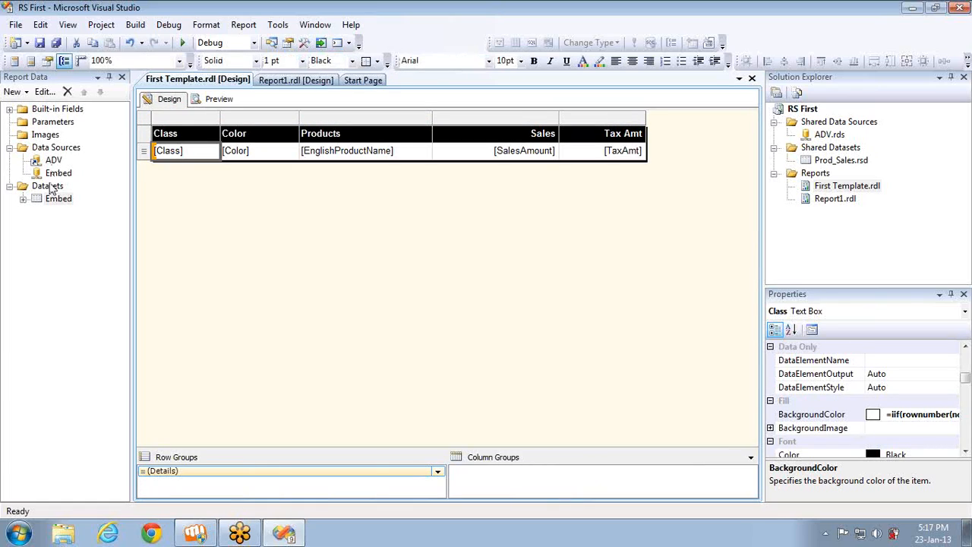
# Add a second filter to the Embed dataset that includes only rows where [Class] = L
pyautogui.rightClick(58, 201)
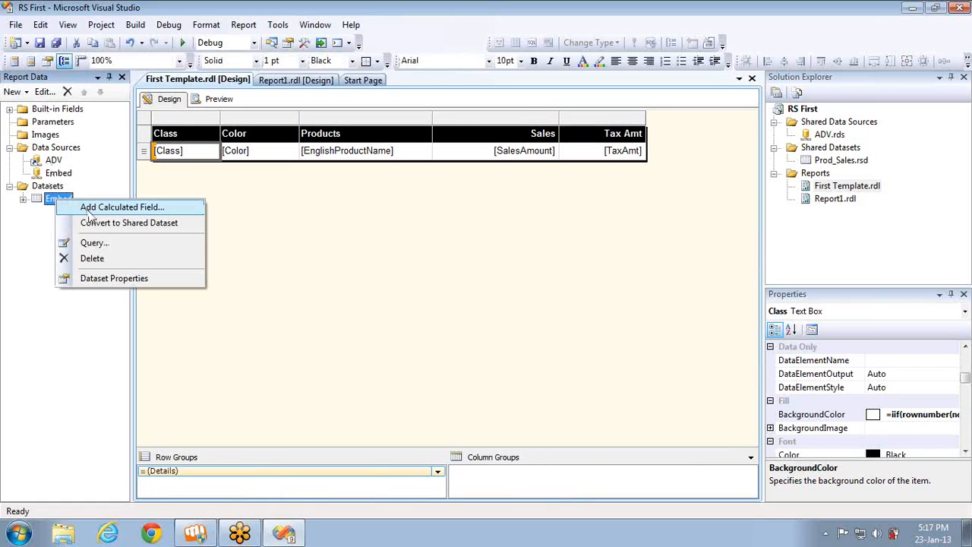
pyautogui.click(104, 280)
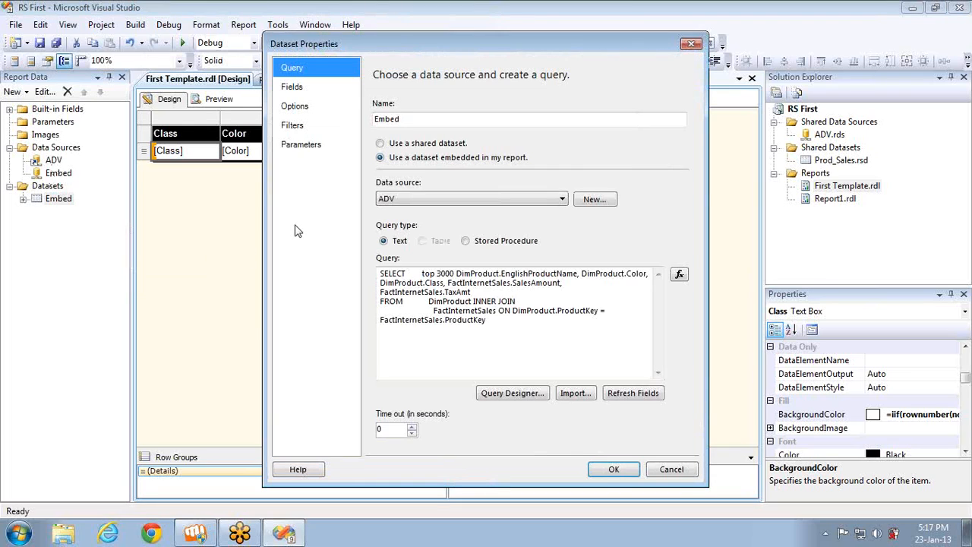
pyautogui.click(297, 131)
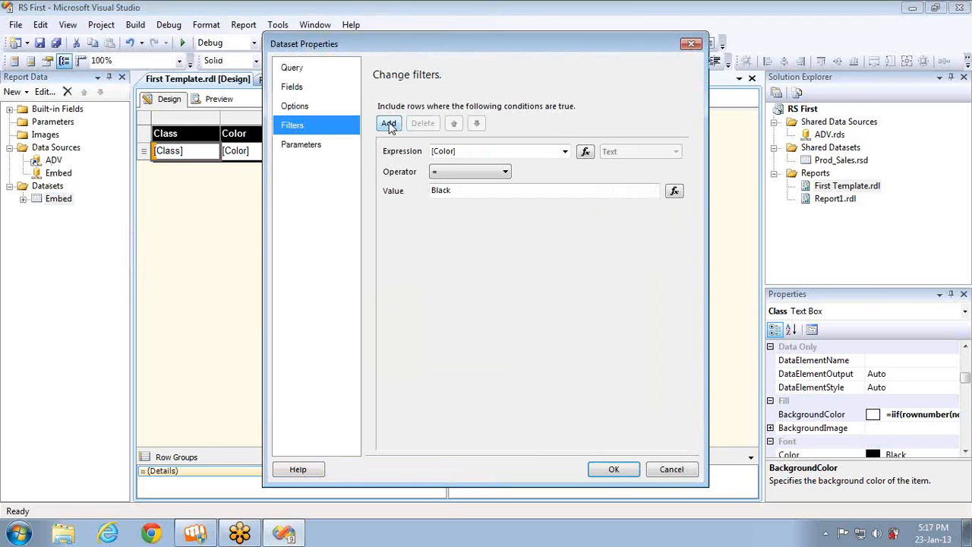
pyautogui.click(389, 124)
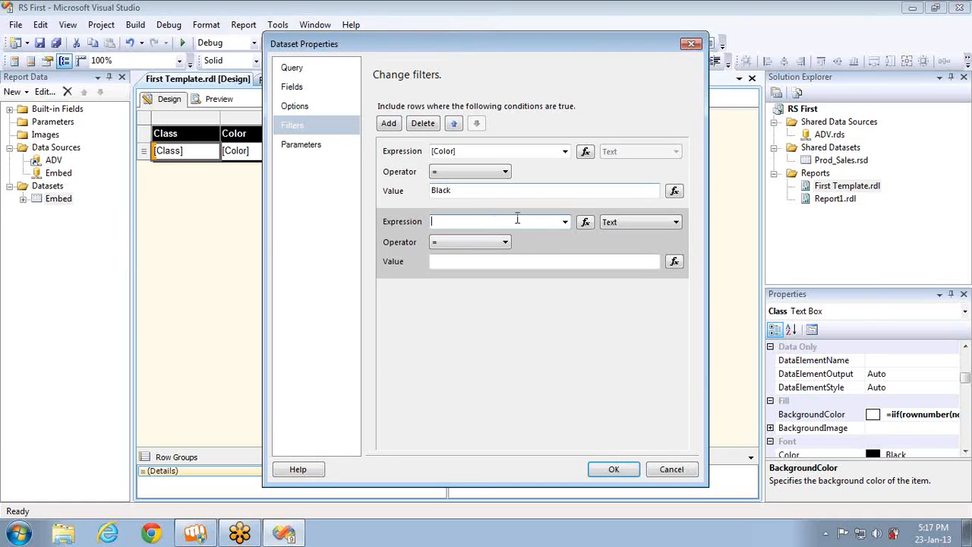
pyautogui.click(566, 223)
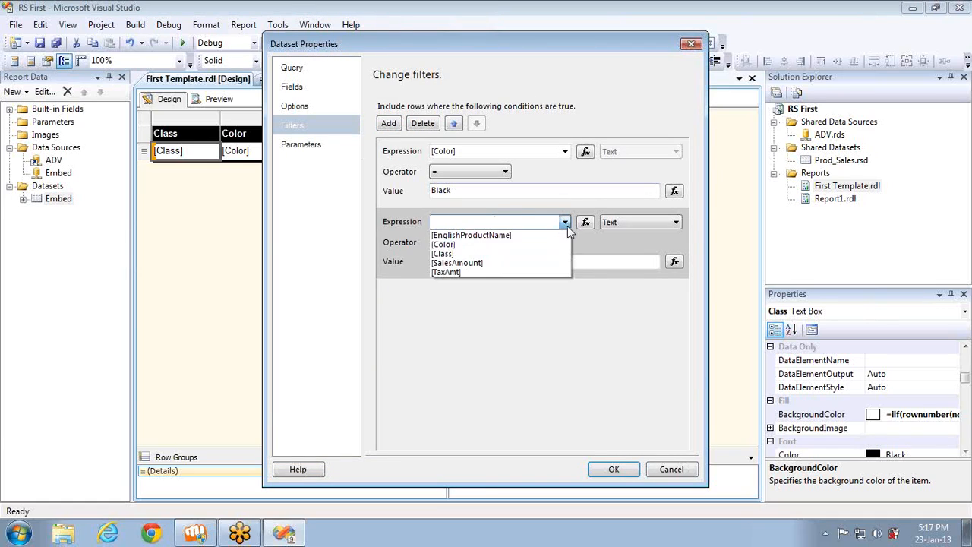
pyautogui.click(506, 254)
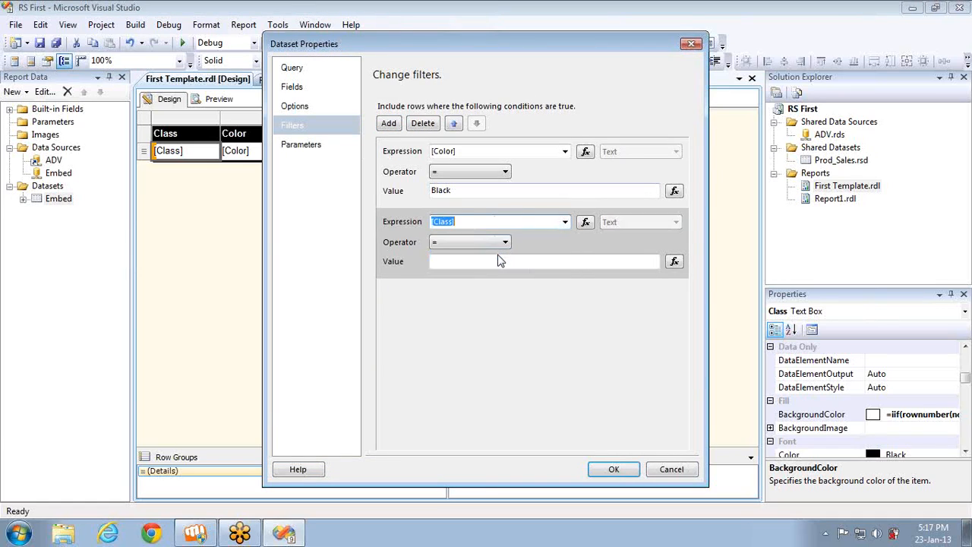
pyautogui.click(497, 260)
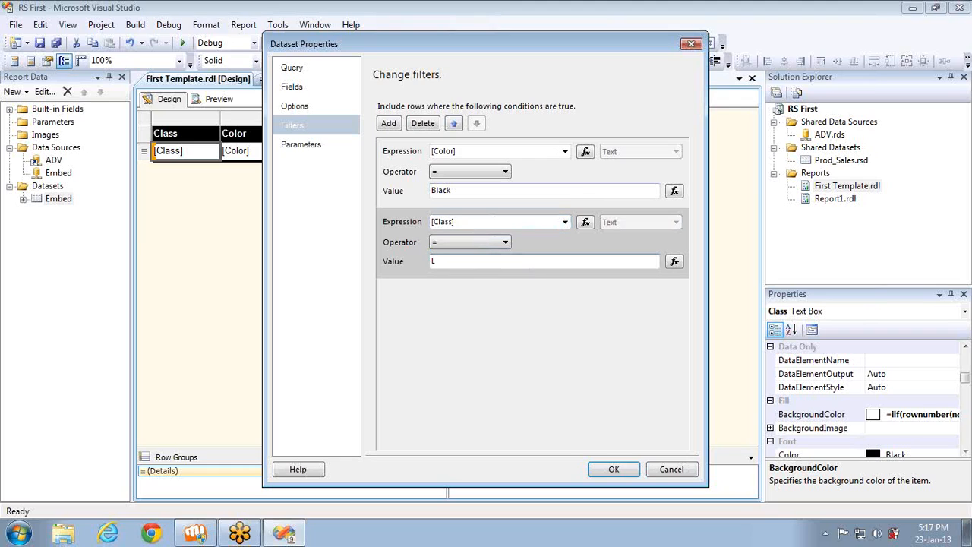
pyautogui.write('L')
pyautogui.click(614, 469)
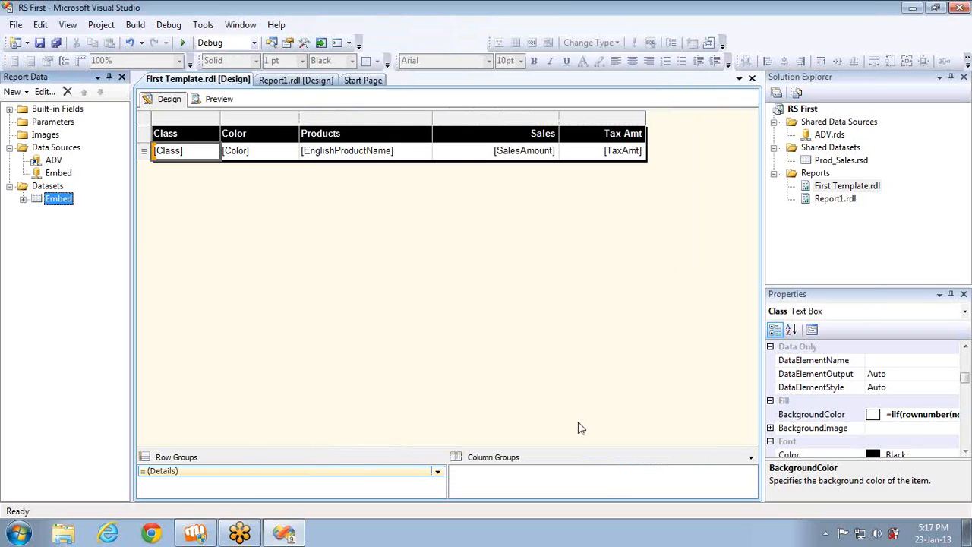
# Preview the report with both filters, then reopen the Embed dataset's filters to review the Class condition
pyautogui.click(219, 101)
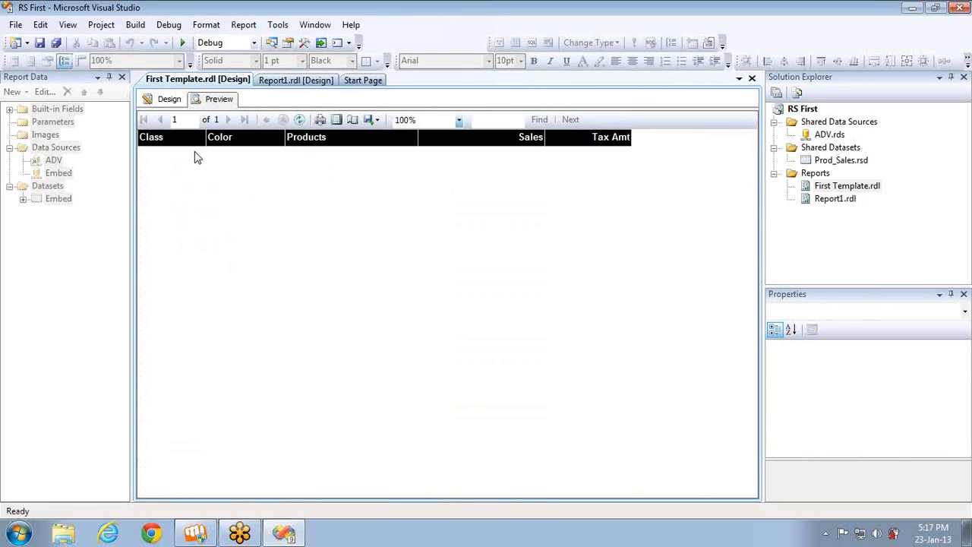
pyautogui.click(179, 102)
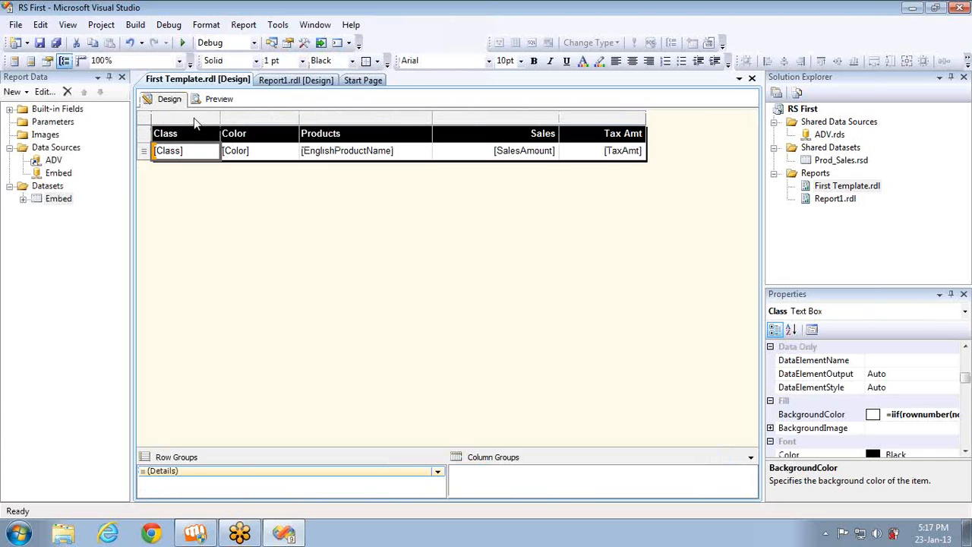
pyautogui.rightClick(55, 196)
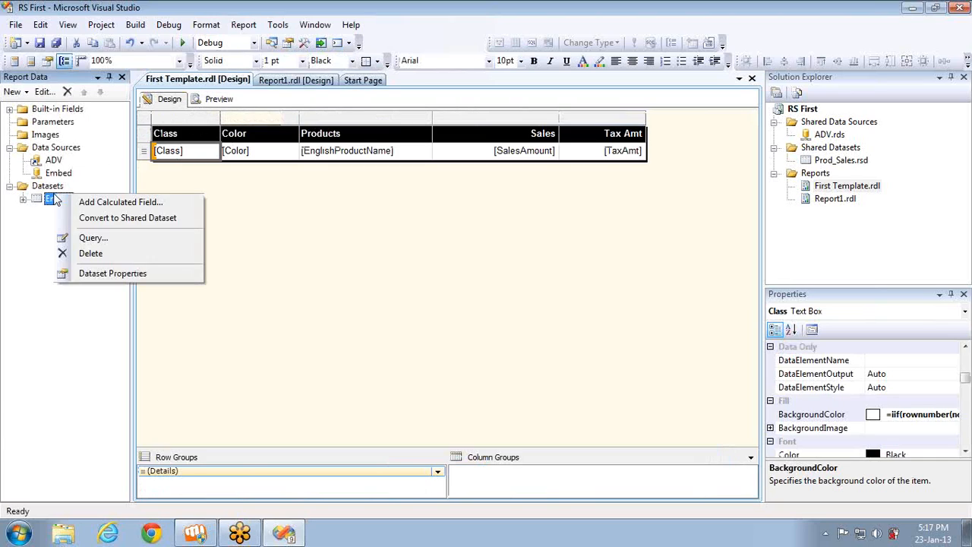
pyautogui.click(127, 275)
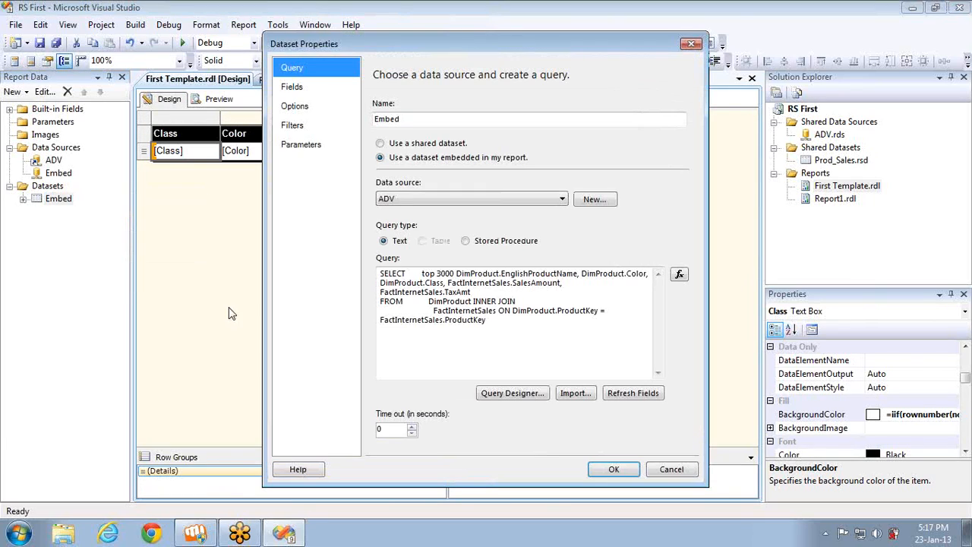
pyautogui.click(301, 131)
pyautogui.click(452, 262)
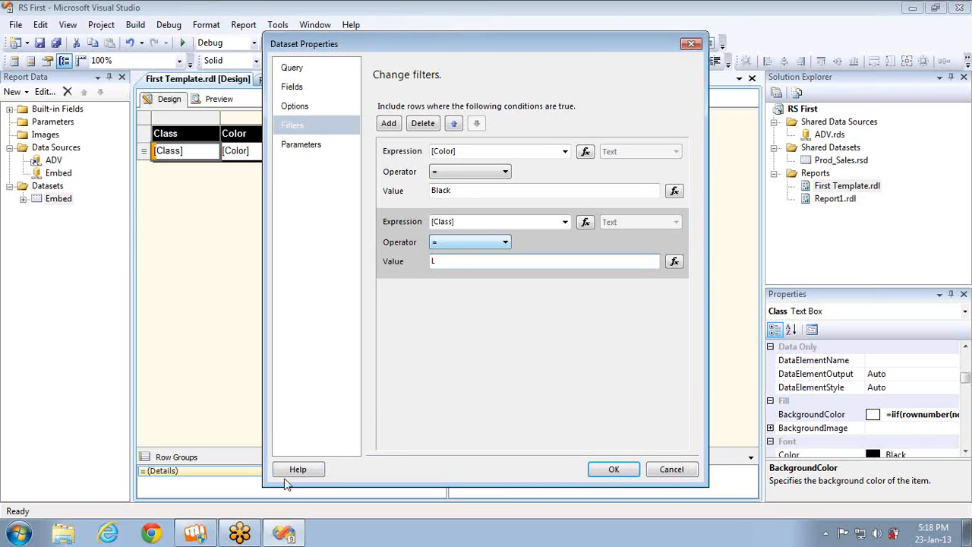
# Open SQL Server Management Studio and connect to the localhost\SQLTEST database engine with Windows Authentication
pyautogui.click(39, 538)
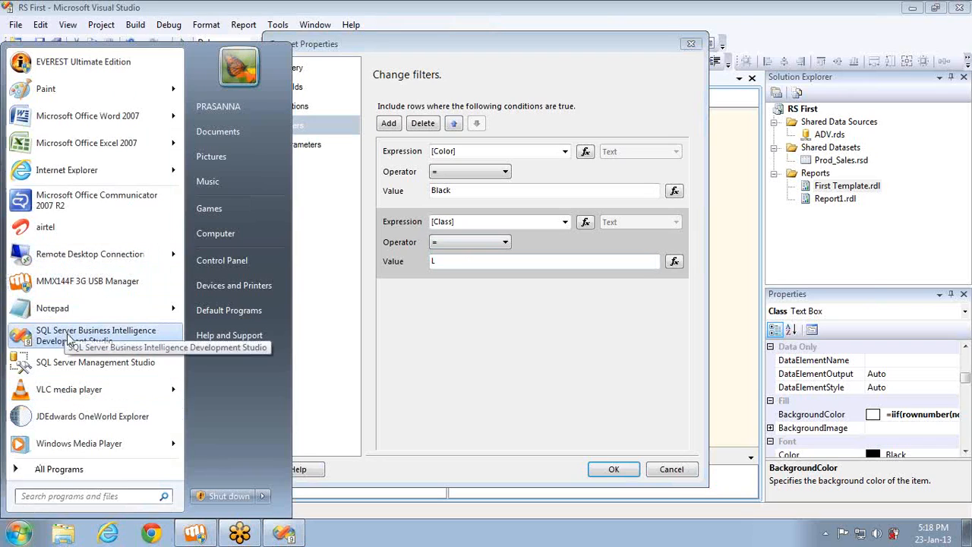
pyautogui.click(82, 362)
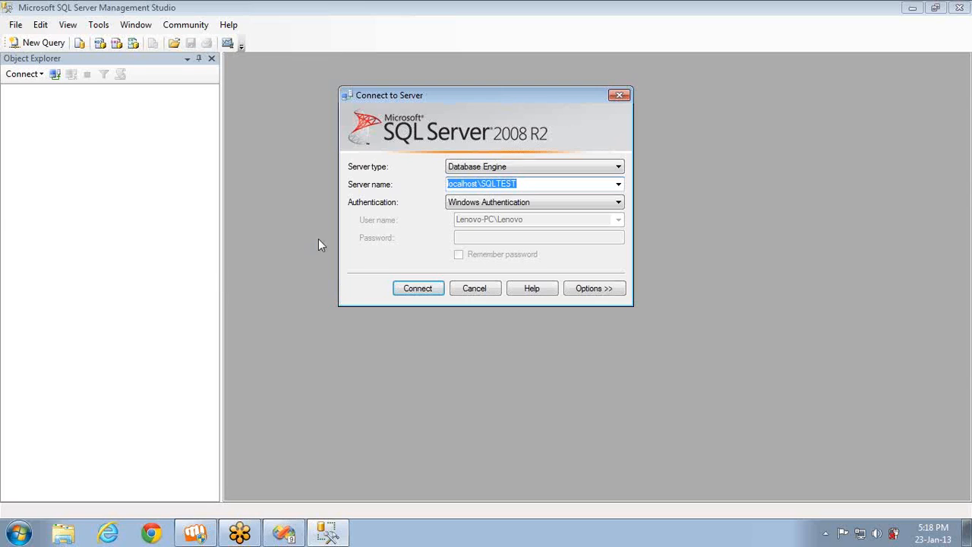
pyautogui.click(420, 293)
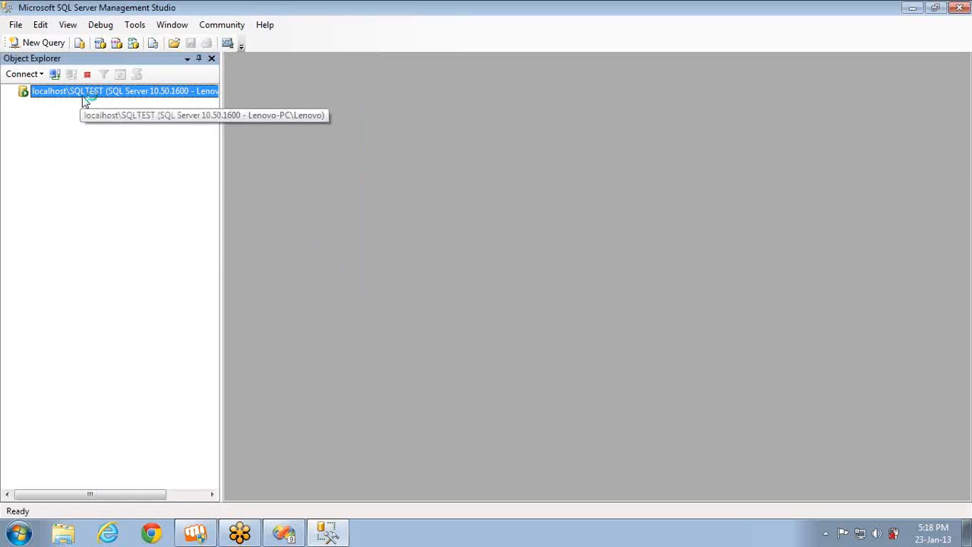
# Connect to the default localhost database engine and disconnect the localhost\SQLTEST server
pyautogui.click(43, 75)
pyautogui.click(43, 91)
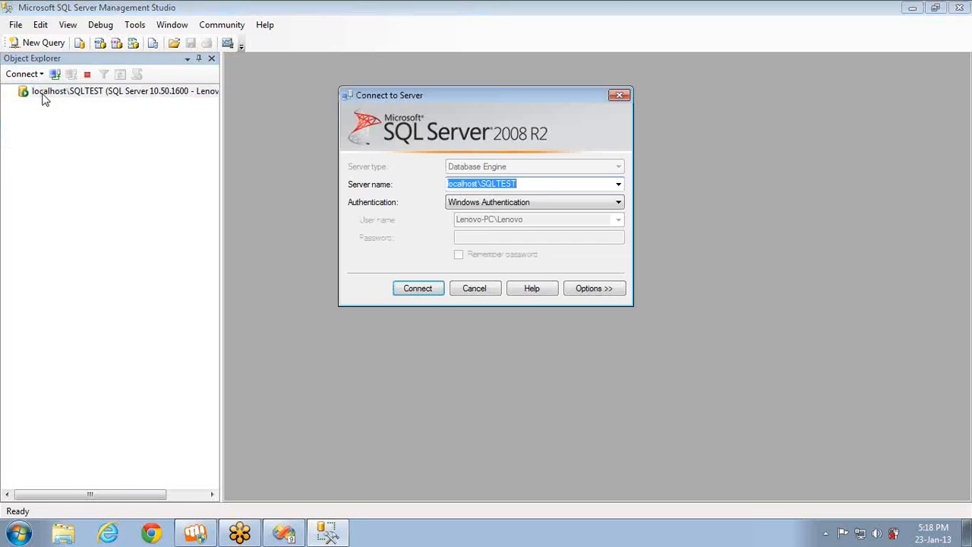
pyautogui.press('Down')
pyautogui.press('Return')
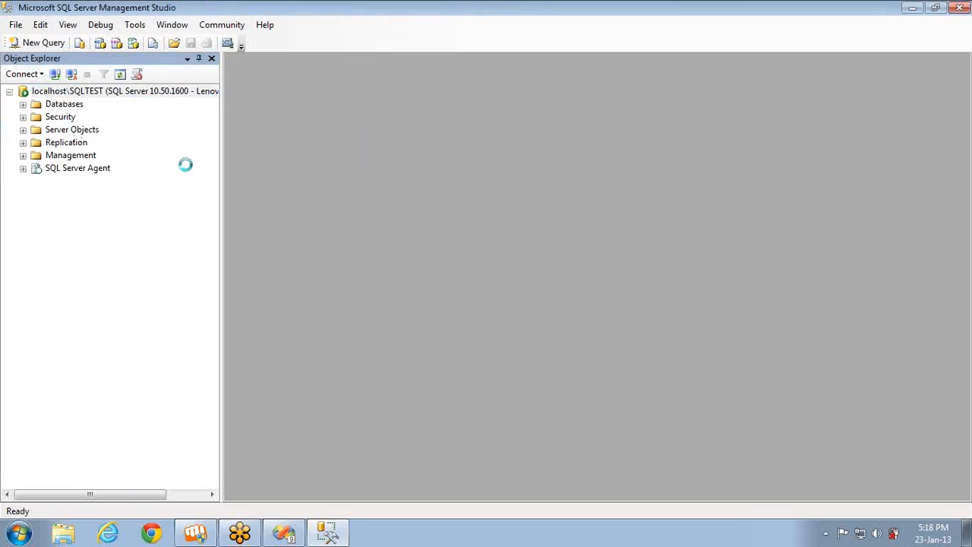
pyautogui.rightClick(56, 92)
pyautogui.click(99, 117)
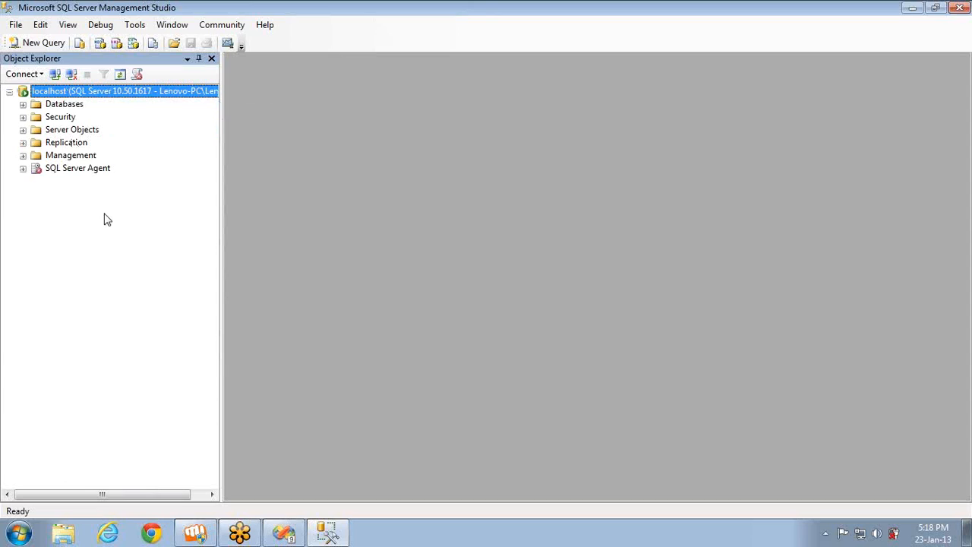
# Expand the localhost server's databases and open a new query on AdventureWorksDW
pyautogui.click(23, 104)
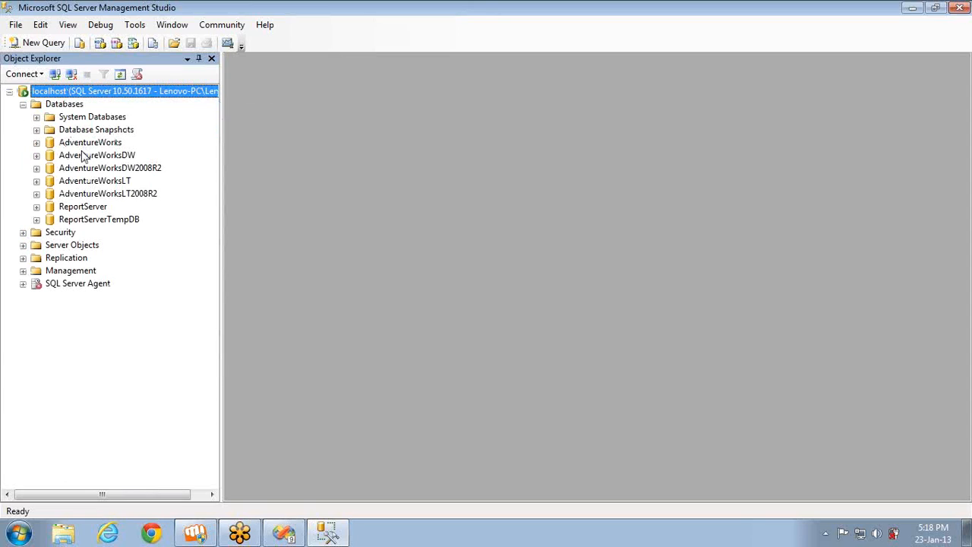
pyautogui.click(85, 157)
pyautogui.click(43, 43)
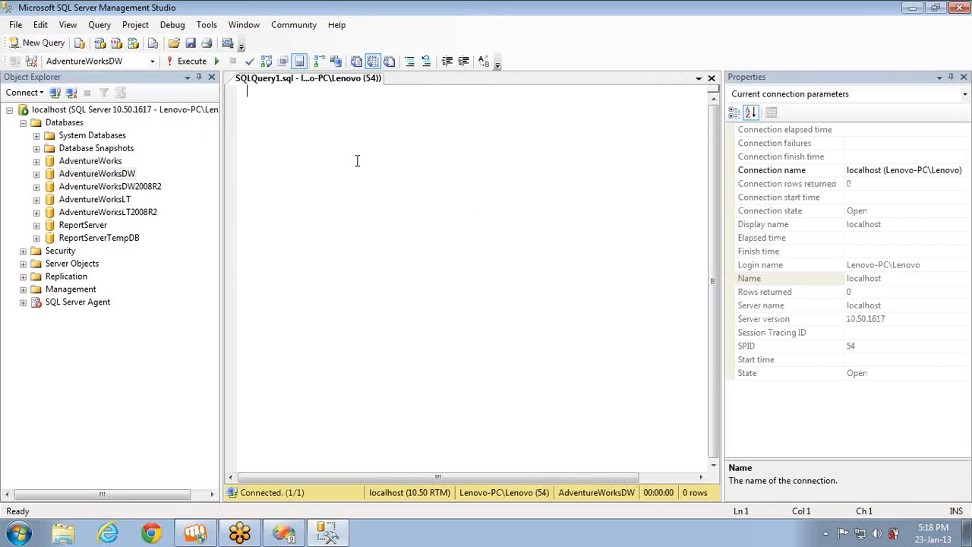
# Write and run the query "select Distinct class from DimProduct" and select the L value in the results
pyautogui.write('select ')
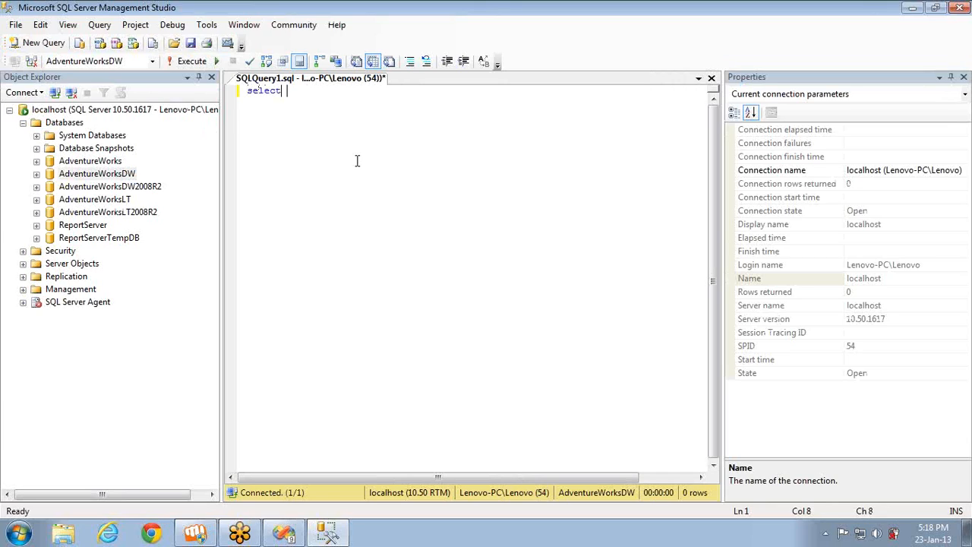
pyautogui.write('Distinct')
pyautogui.write('cla')
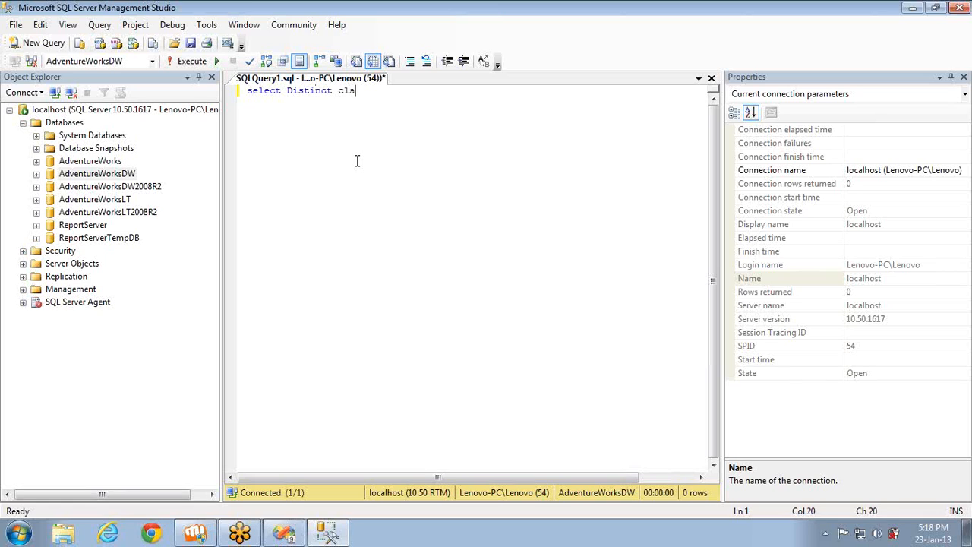
pyautogui.write('ss from dimProduct')
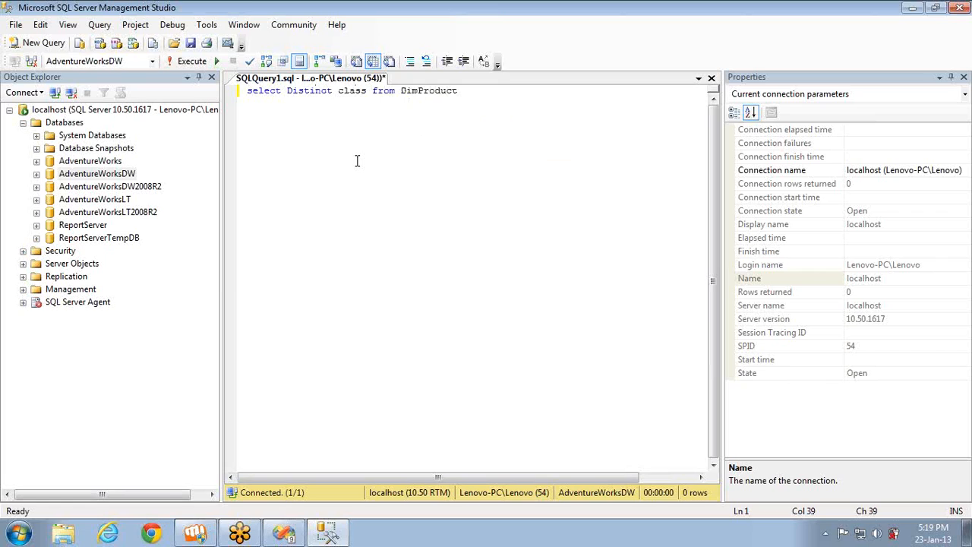
pyautogui.press('F5')
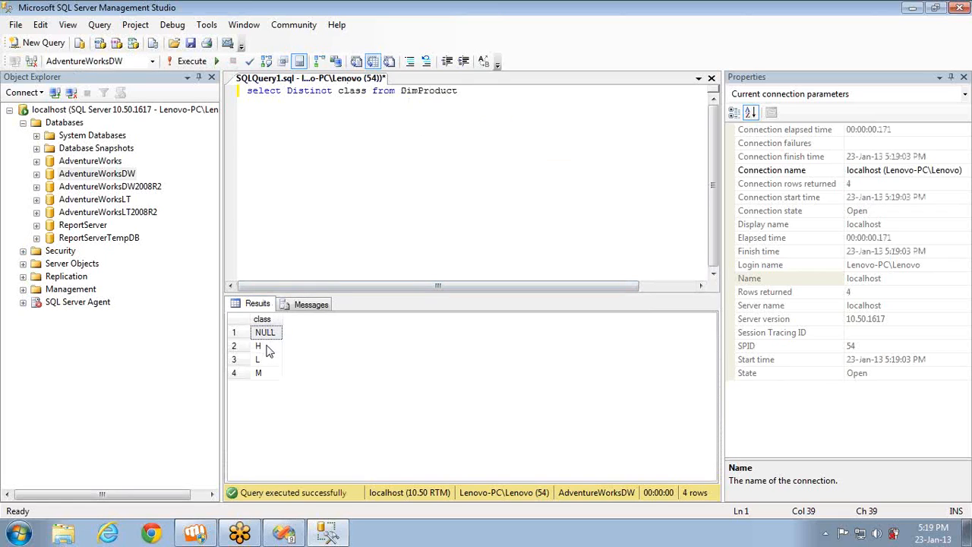
pyautogui.click(267, 359)
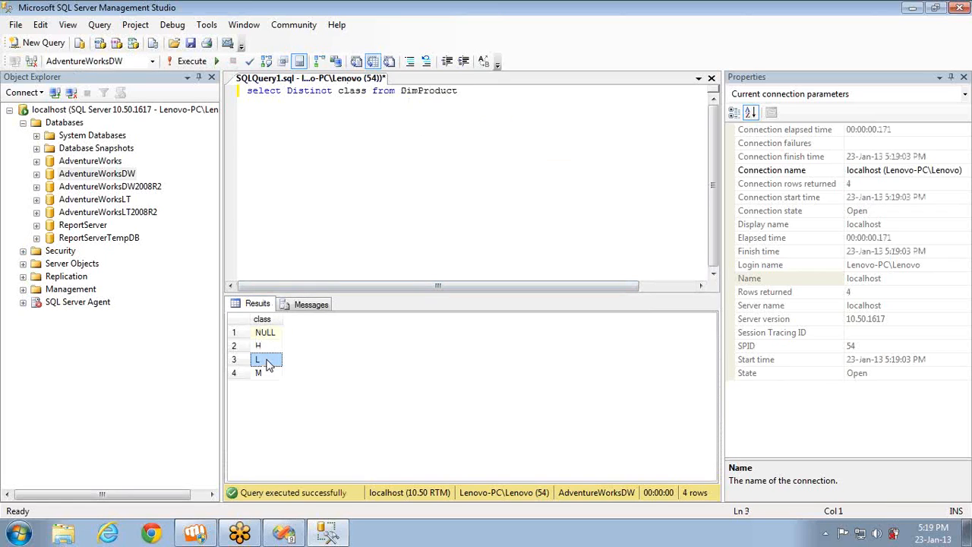
# Add the quoted literal 'L ' with a trailing space two lines below the query
pyautogui.click(480, 92)
pyautogui.press('Return')
pyautogui.press('Return')
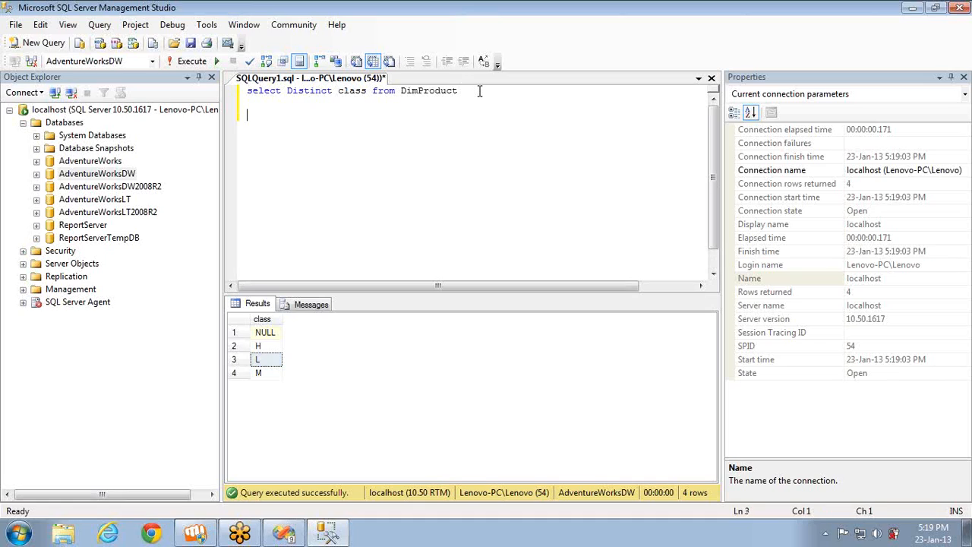
pyautogui.write(';')
pyautogui.write("L'")
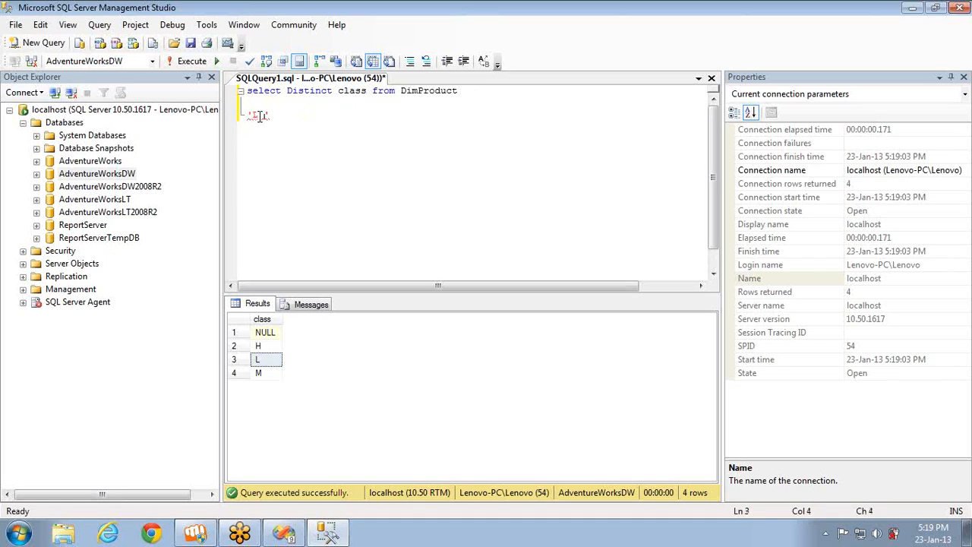
pyautogui.moveTo(260, 117)
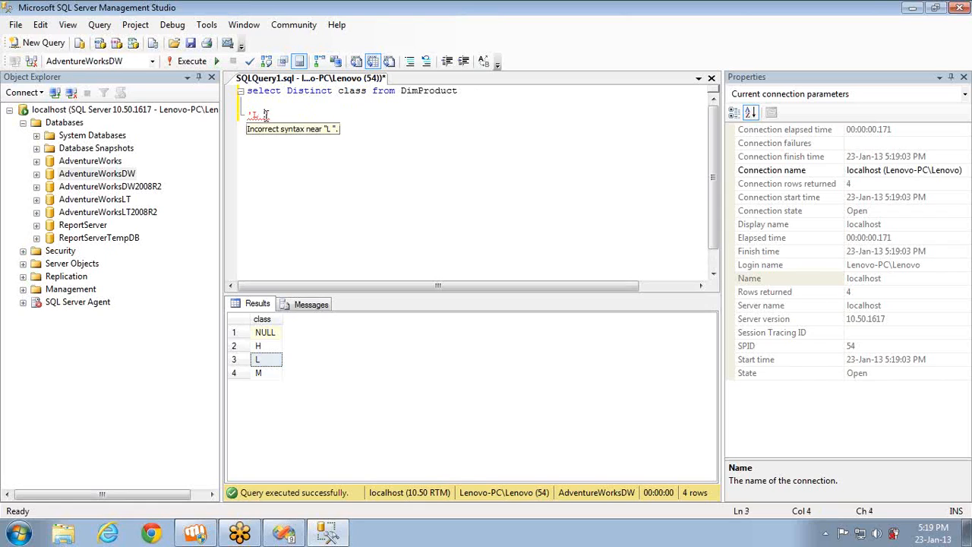
# Wrap the class column in rtrim(), run only that select statement and select the L value in the results
pyautogui.click(339, 91)
pyautogui.write('r')
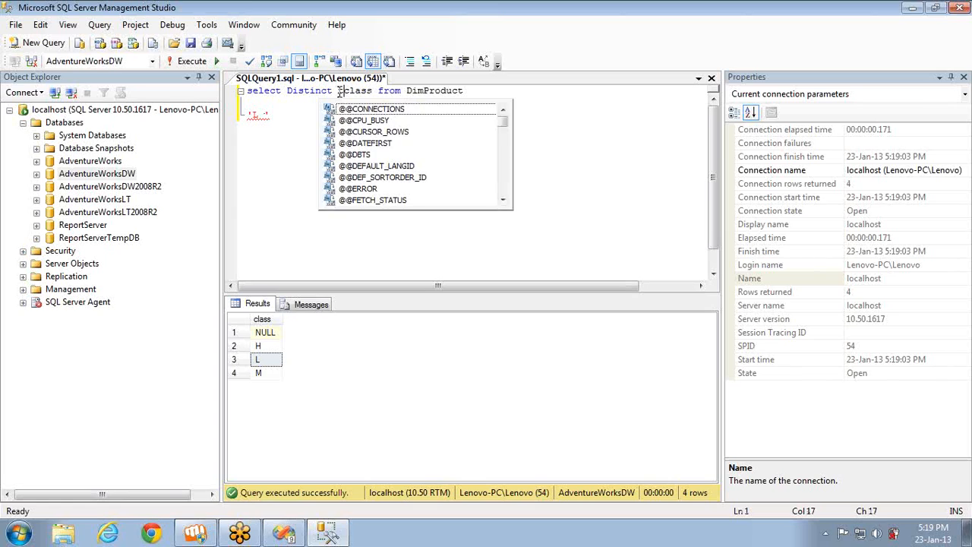
pyautogui.press('BackSpace')
pyautogui.write('rti')
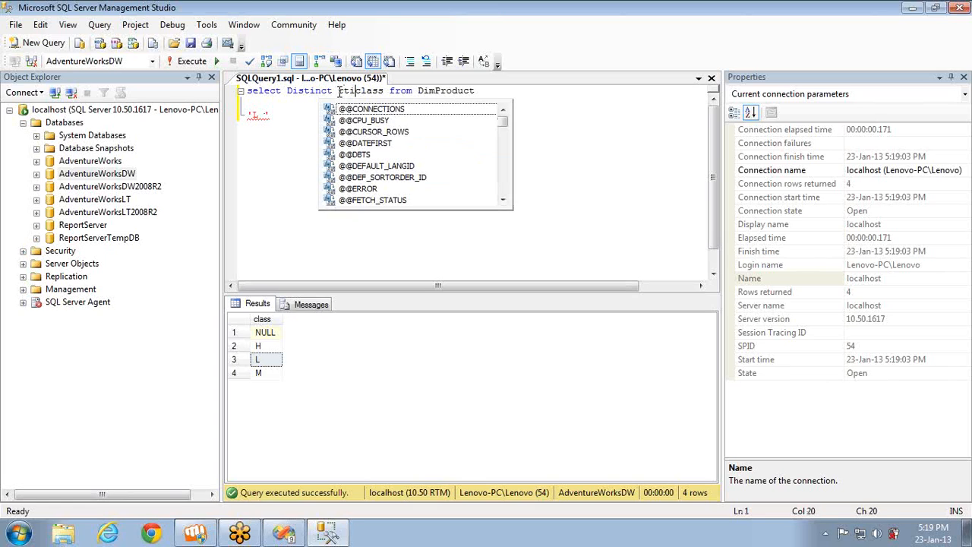
pyautogui.press('BackSpace')
pyautogui.write('rim(')
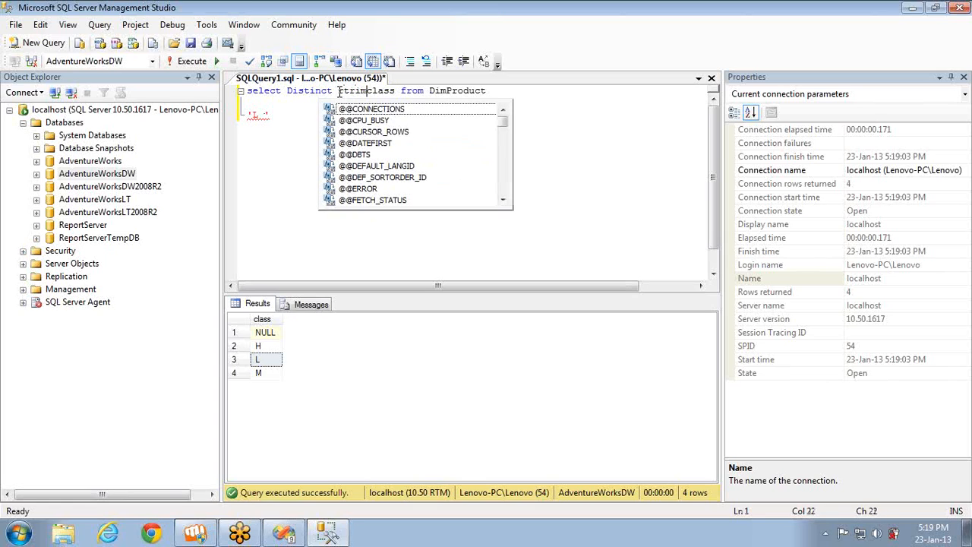
pyautogui.press('Right')
pyautogui.press('Right')
pyautogui.press('Right')
pyautogui.press('Right')
pyautogui.press('Right')
pyautogui.write(')')
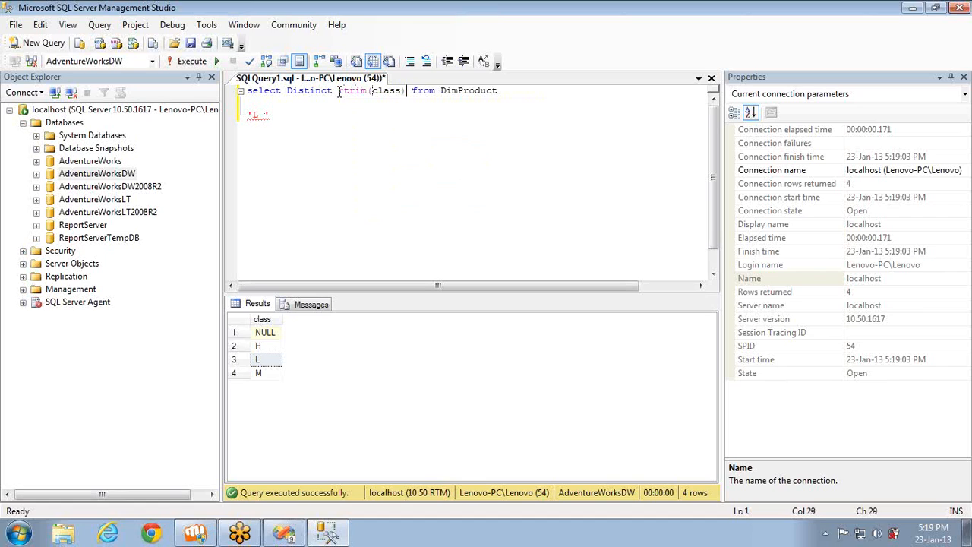
pyautogui.hotkey('shift', 'Home')
pyautogui.press('F5')
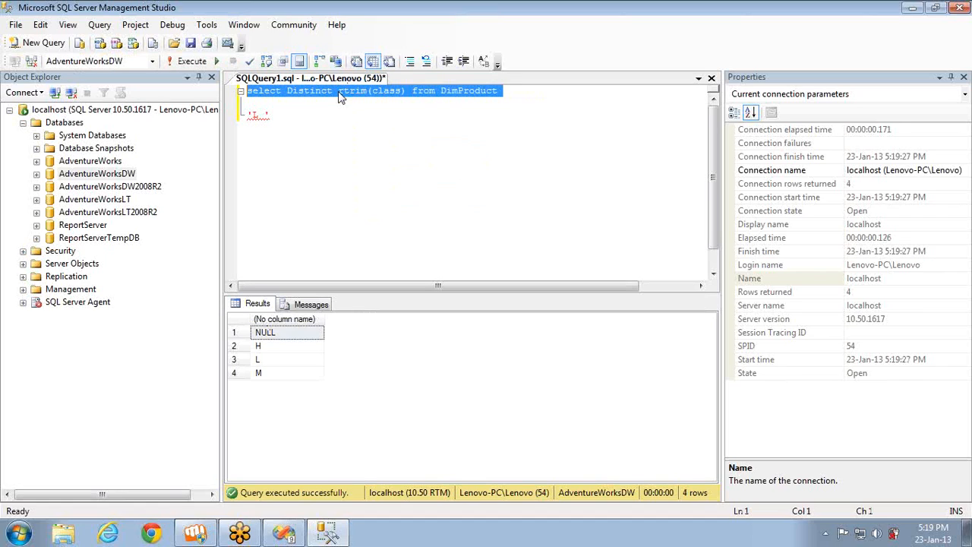
pyautogui.click(272, 361)
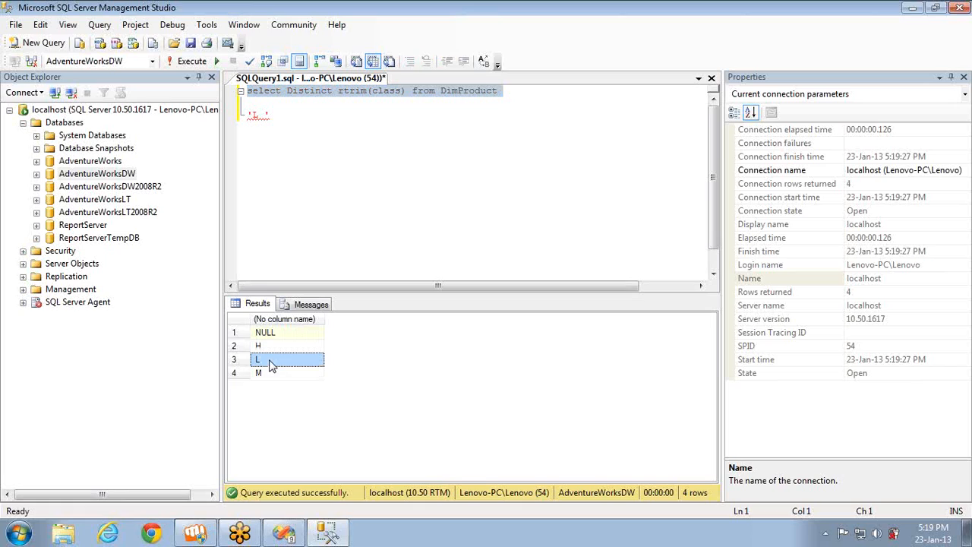
# Start another quoted literal on a new line below 'L ' in the query editor
pyautogui.click(283, 116)
pyautogui.press('Return')
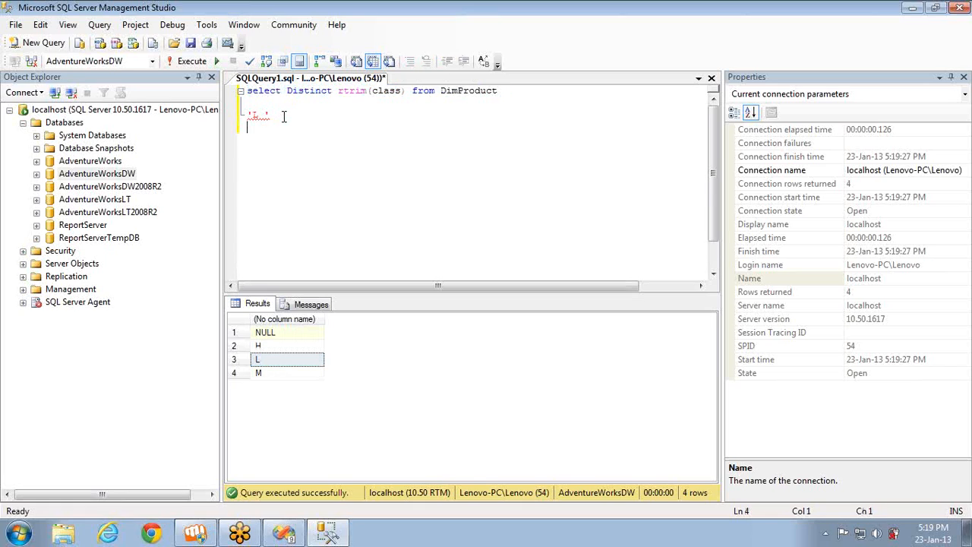
pyautogui.press('Return')
pyautogui.write("'")
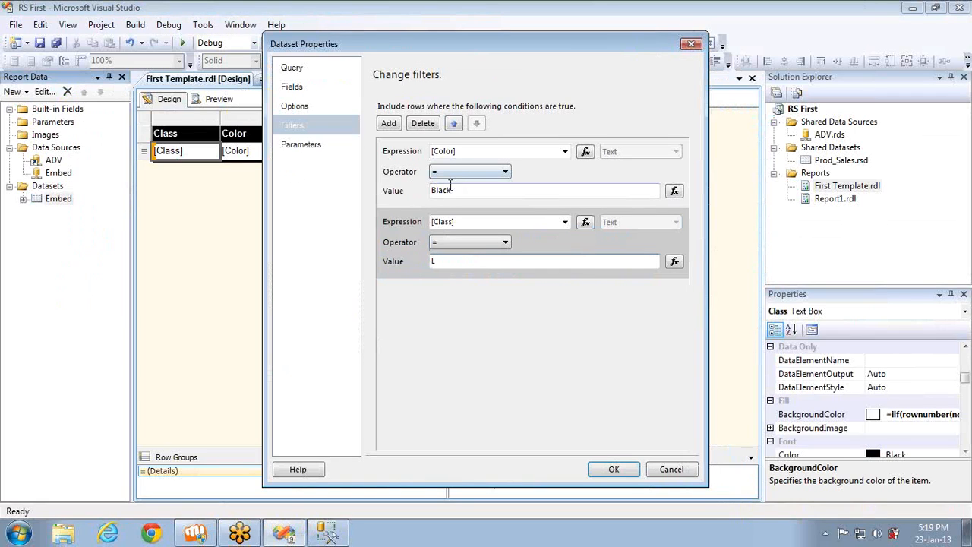
# In Visual Studio, change DimProduct.Class in the Embed dataset's query to RTRIM(DimProduct.Class) with the alias Class
pyautogui.click(314, 69)
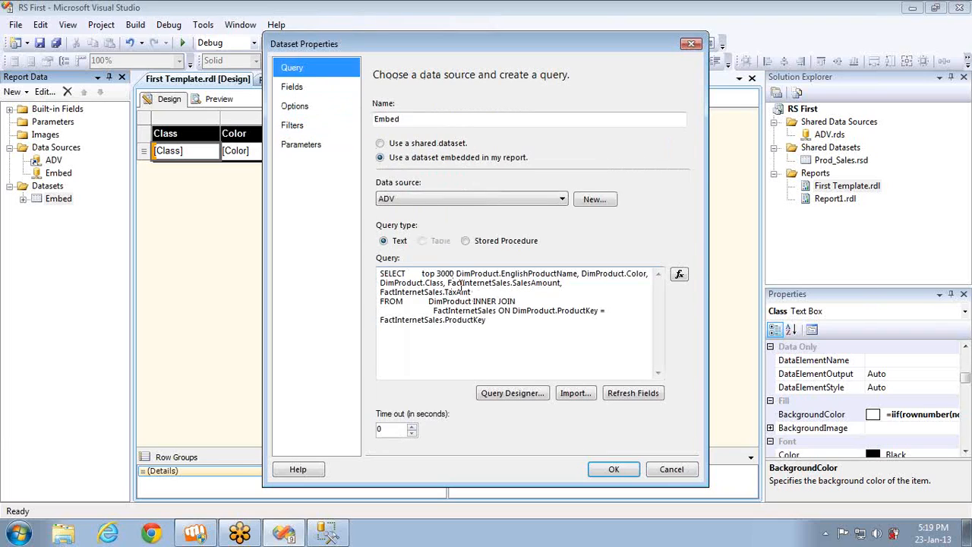
pyautogui.doubleClick(445, 283)
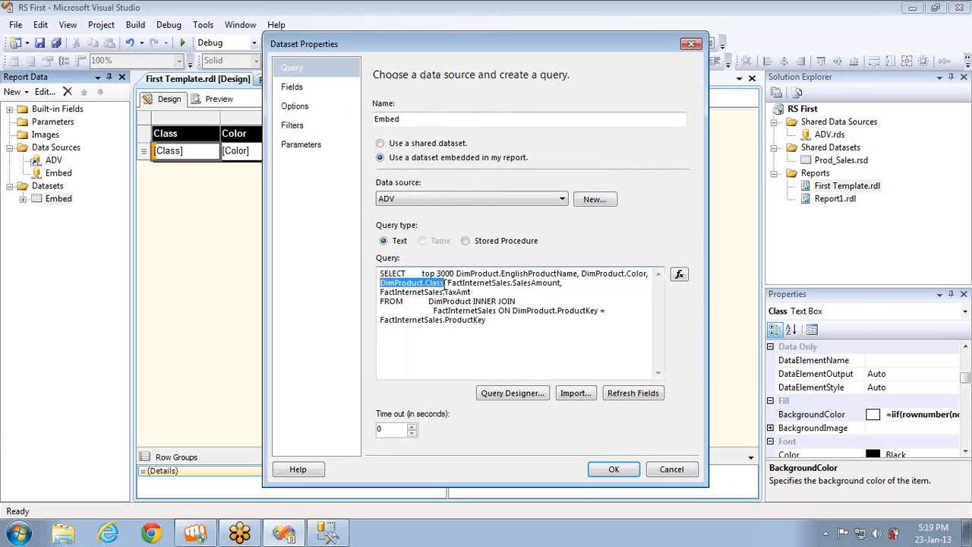
pyautogui.moveTo(388, 282); pyautogui.dragTo(426, 282)
pyautogui.press('Home')
pyautogui.write('RTRI')
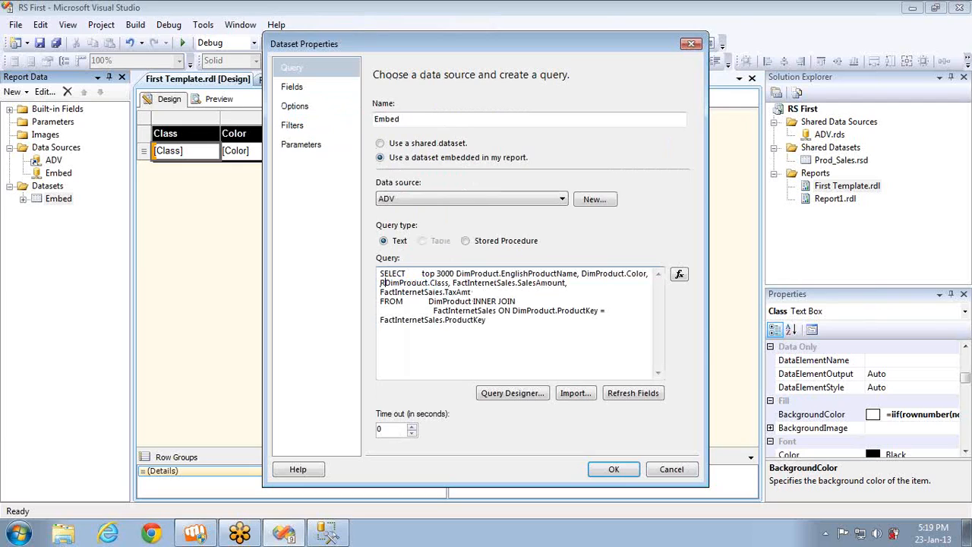
pyautogui.write('M(')
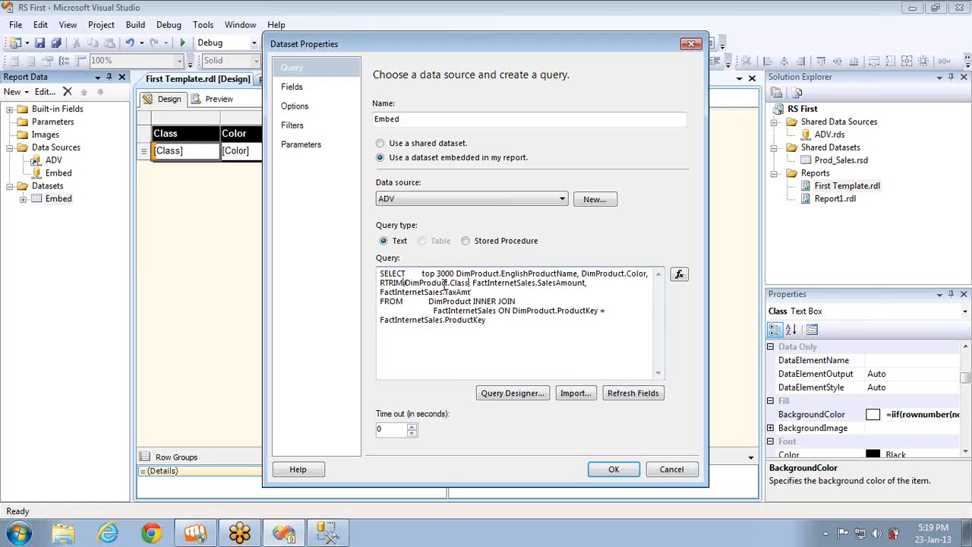
pyautogui.write(') Class')
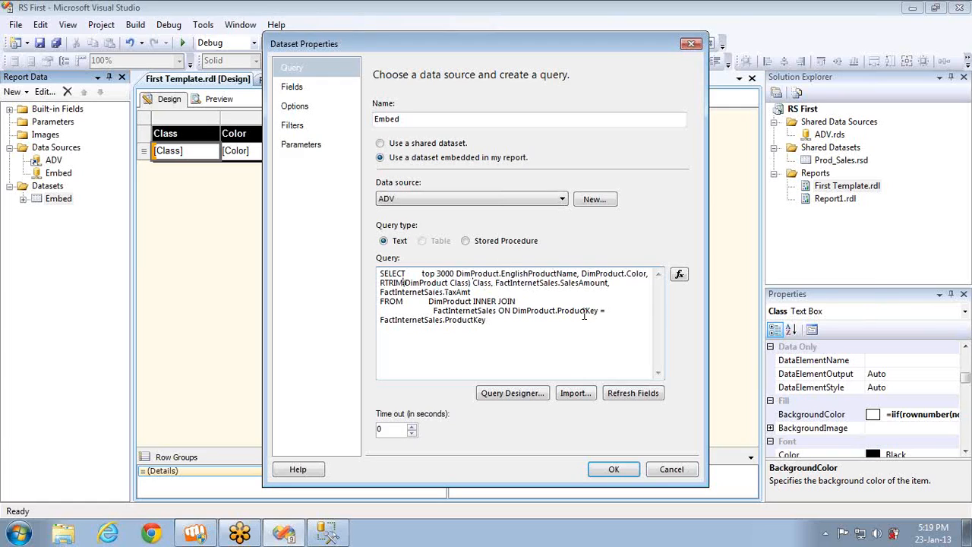
# Apply the Embed dataset changes after checking its filters, and preview the report through to its last page
pyautogui.click(305, 126)
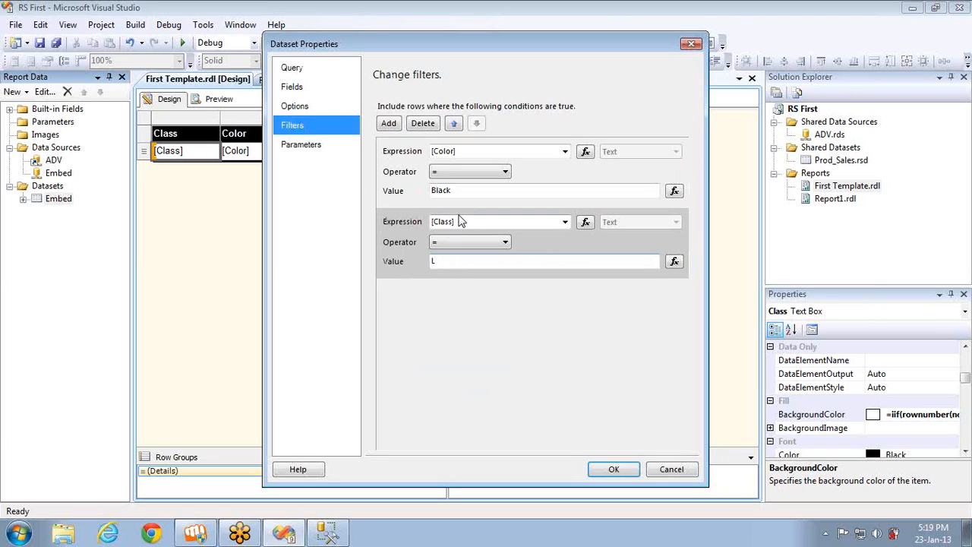
pyautogui.click(614, 469)
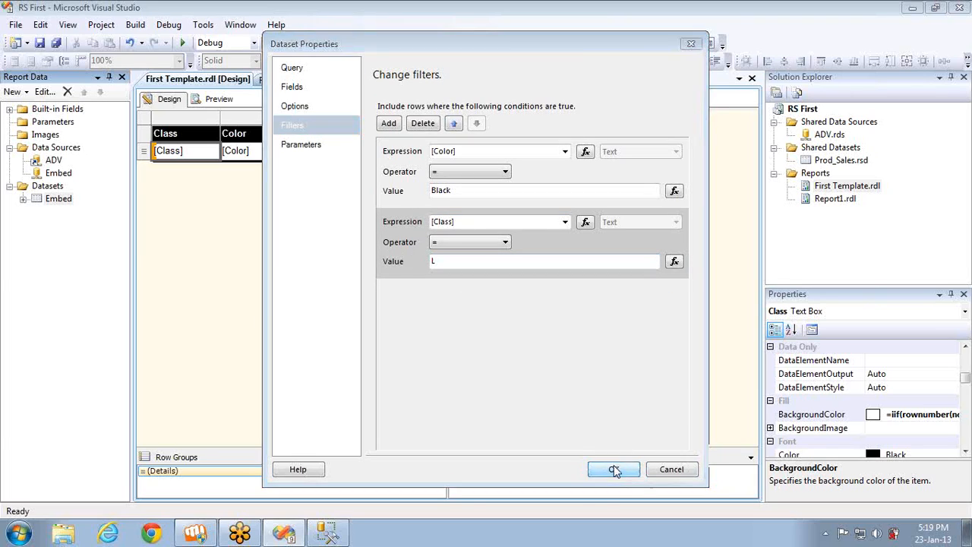
pyautogui.click(225, 102)
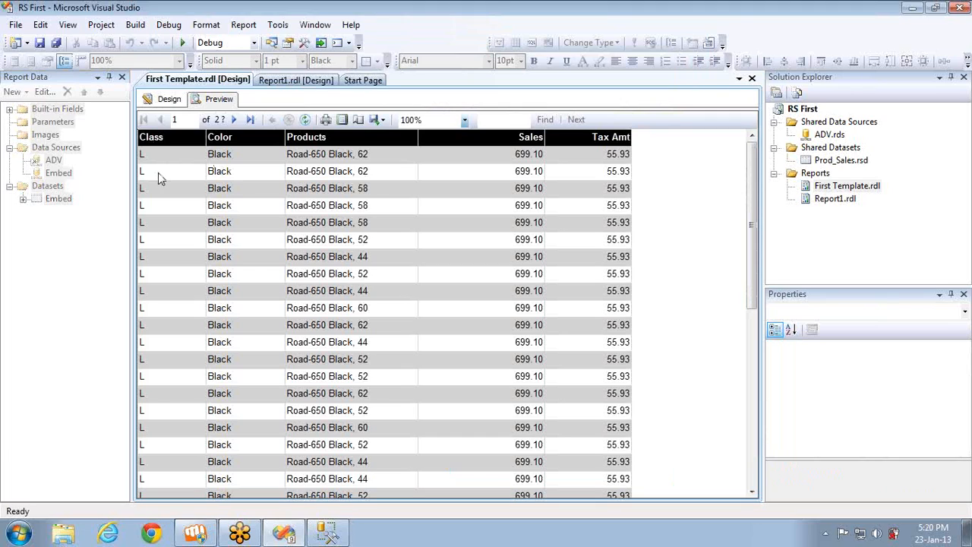
pyautogui.click(250, 120)
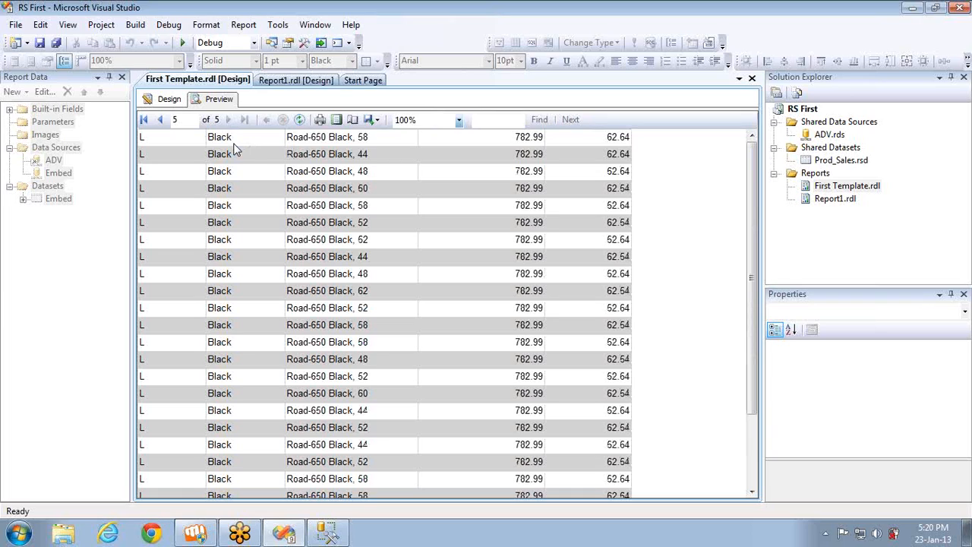
# Reopen the Embed dataset's filters in design view and move the Class condition above the Color condition
pyautogui.click(167, 98)
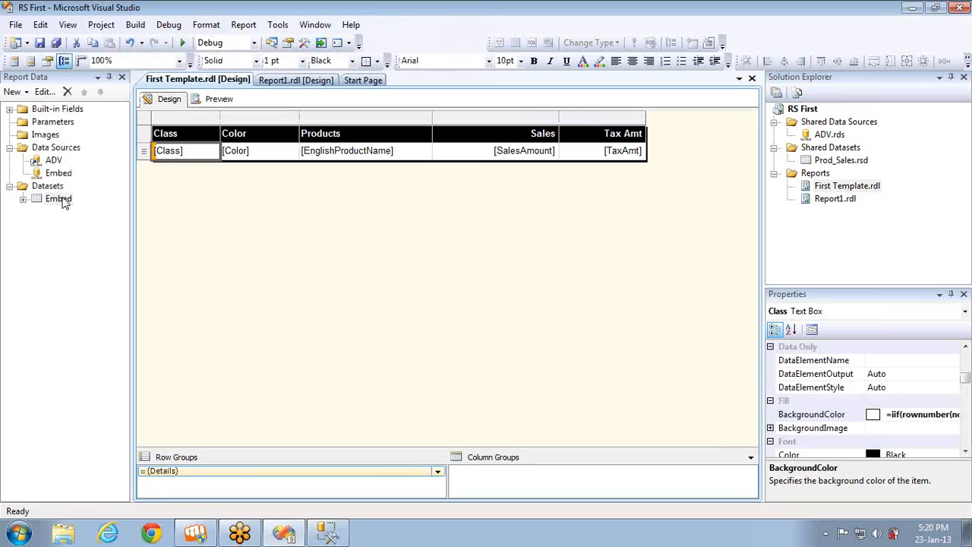
pyautogui.rightClick(64, 199)
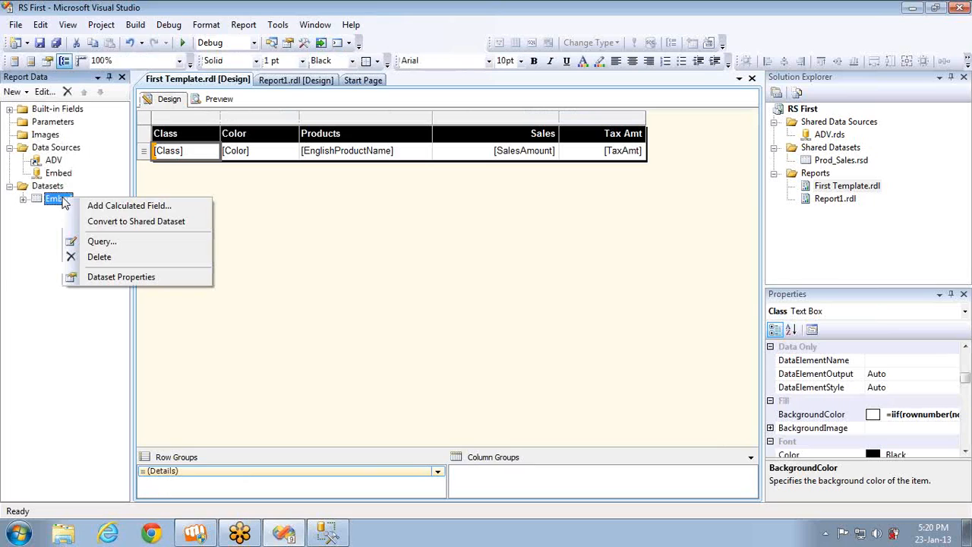
pyautogui.click(117, 279)
pyautogui.click(295, 128)
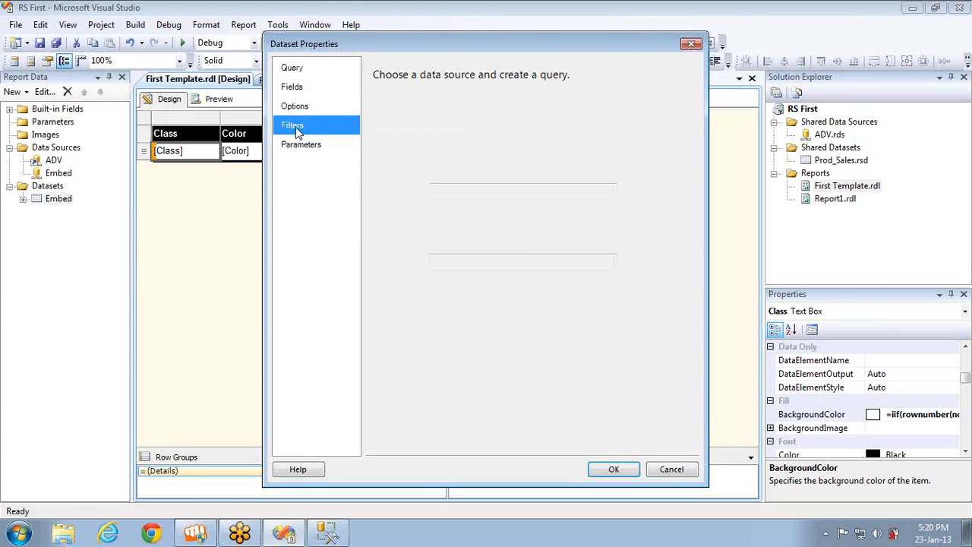
pyautogui.click(392, 241)
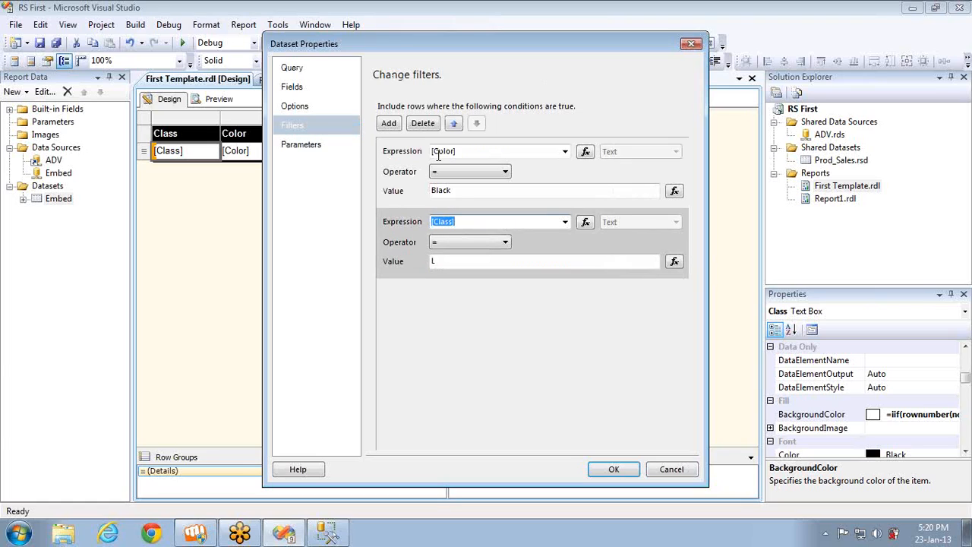
pyautogui.click(454, 124)
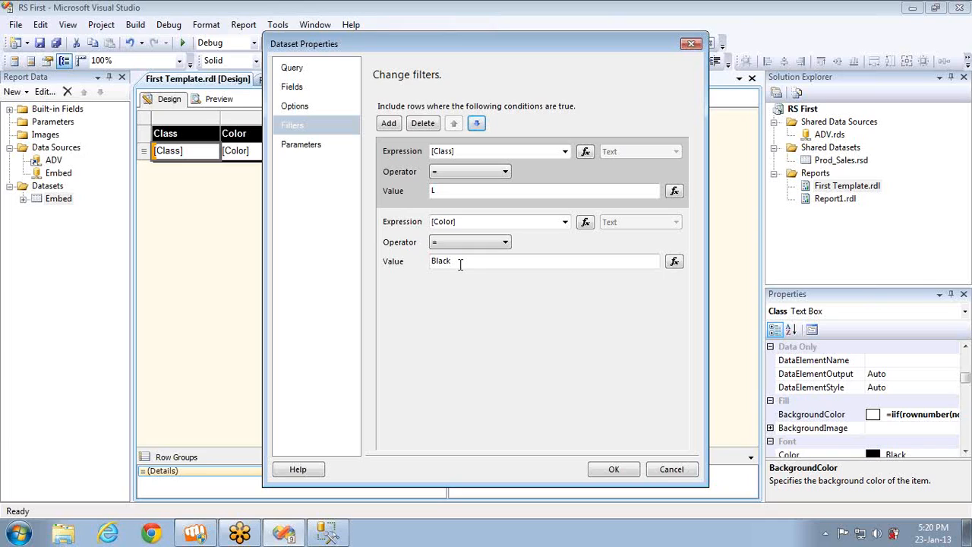
# Change the Color filter's operator to In with the value Black,Blue and apply the dataset changes
pyautogui.click(550, 262)
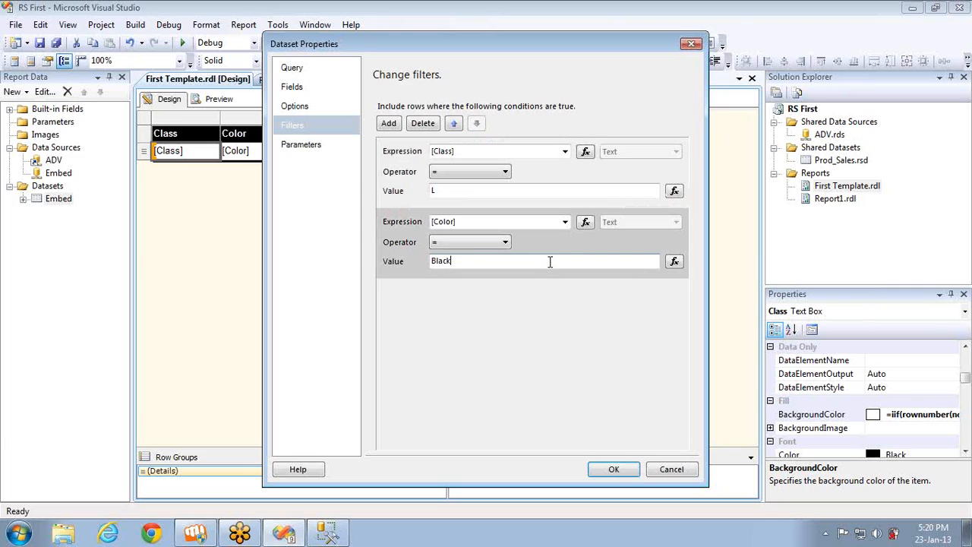
pyautogui.doubleClick(550, 262)
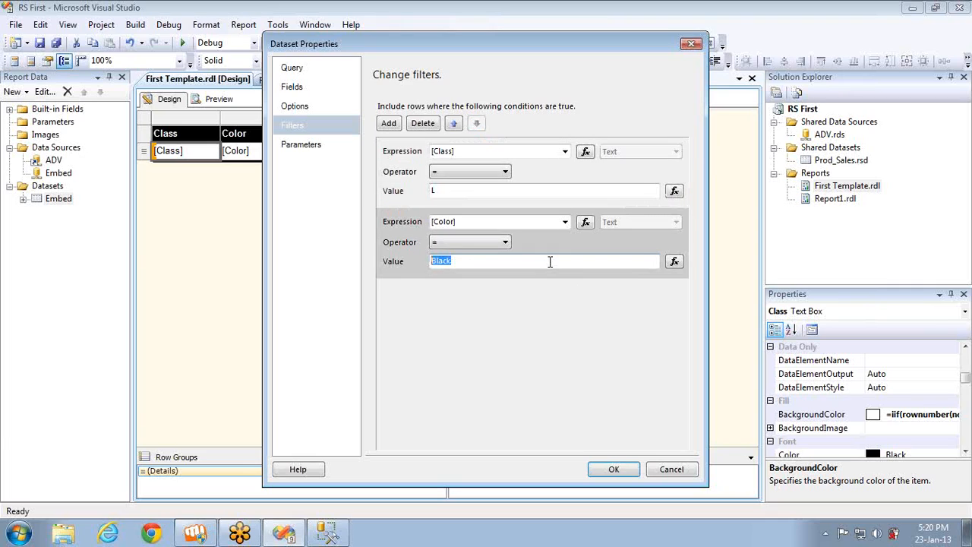
pyautogui.click(487, 242)
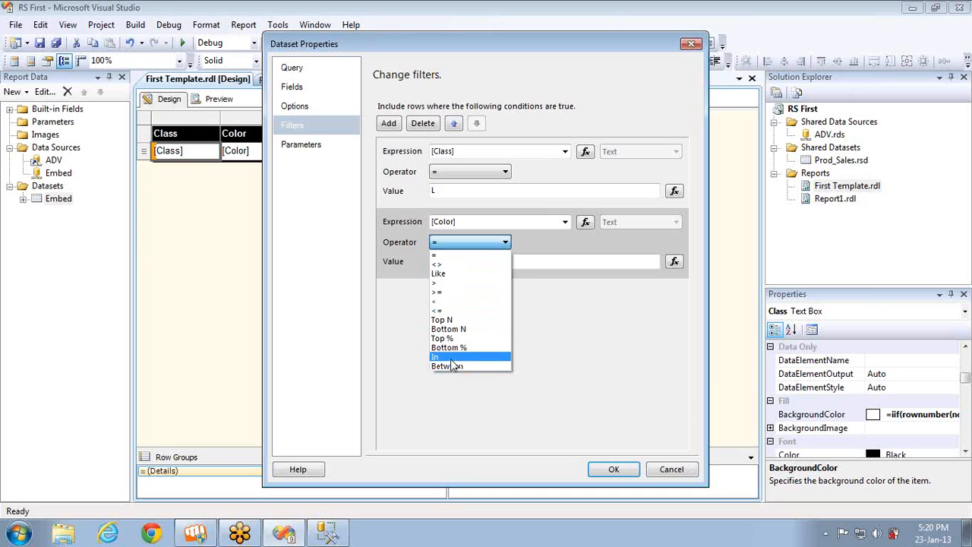
pyautogui.click(448, 357)
pyautogui.click(498, 262)
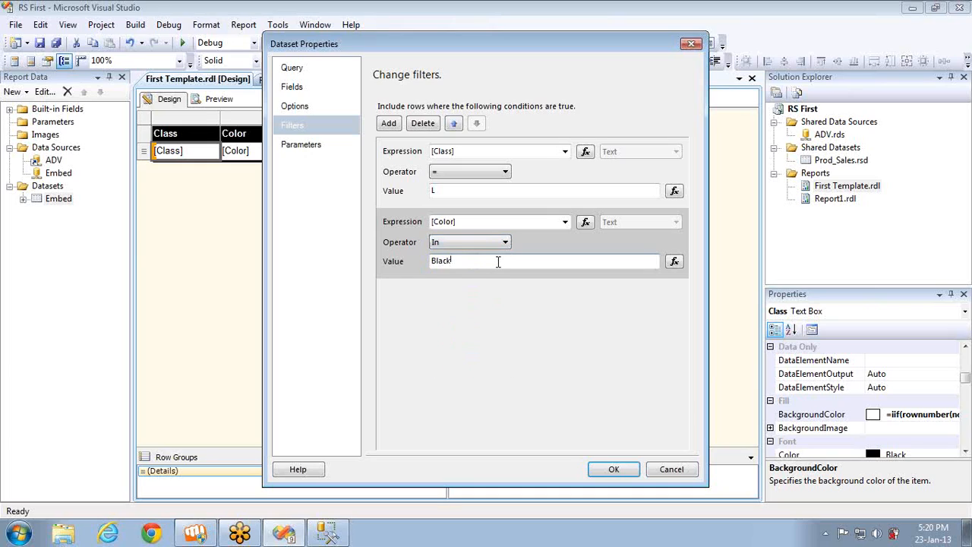
pyautogui.write(',Blue')
pyautogui.click(617, 470)
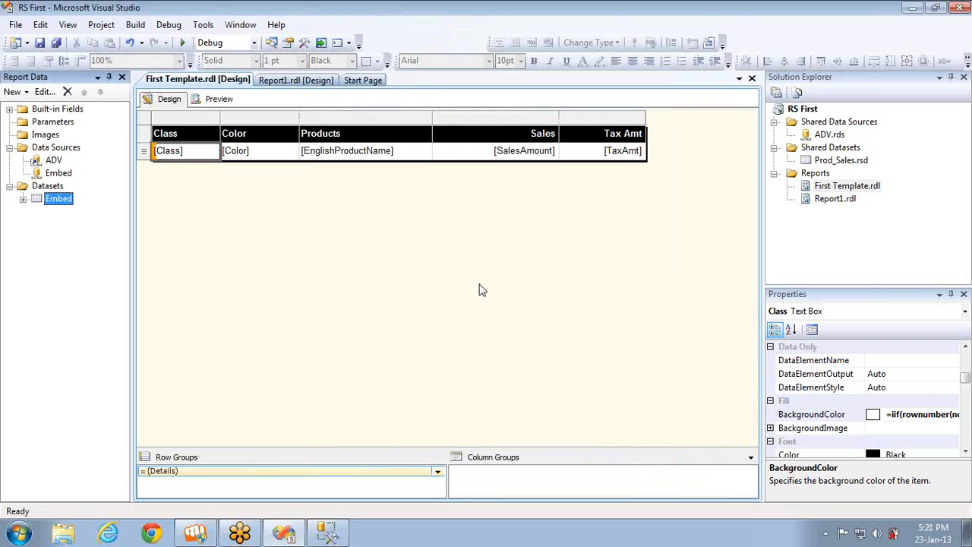
# Preview the report, check its last page down to the end, and return to design view
pyautogui.click(220, 100)
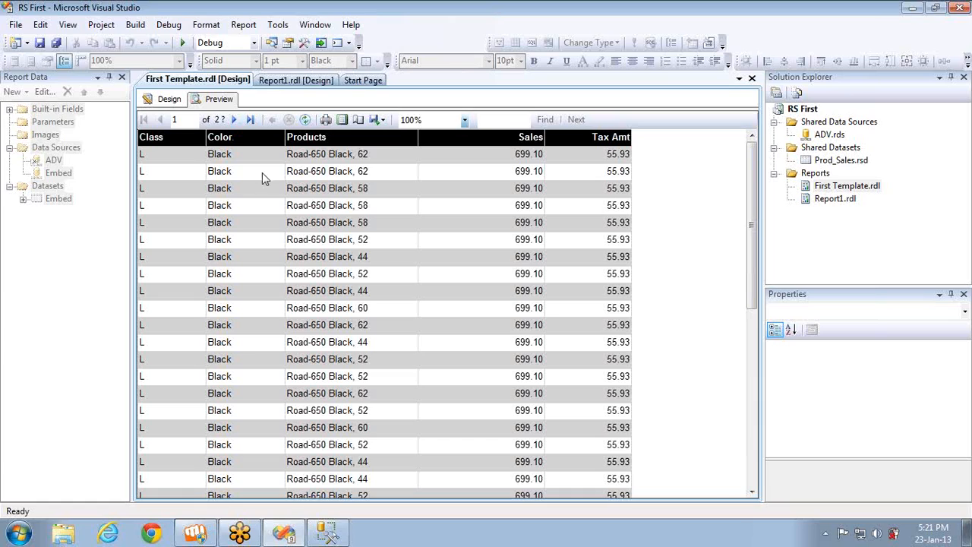
pyautogui.click(248, 120)
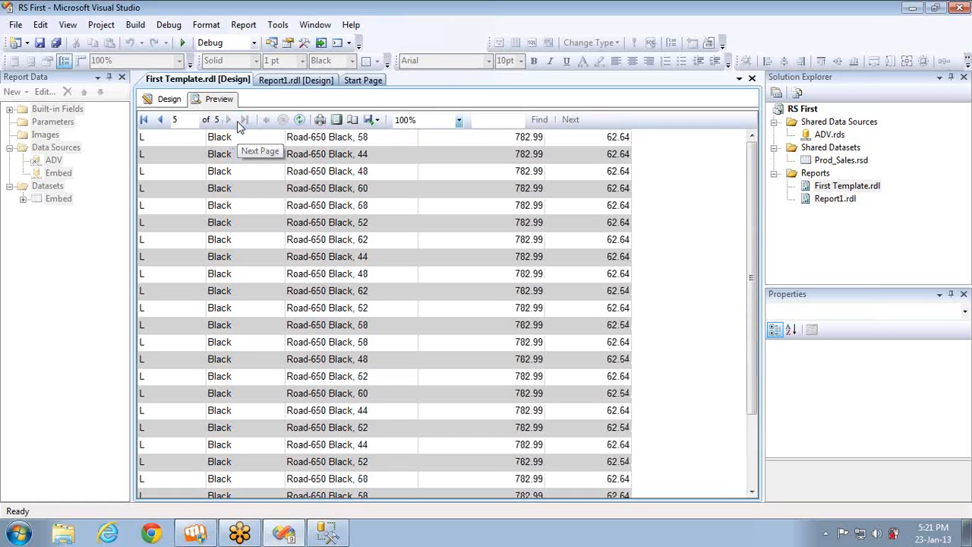
pyautogui.click(758, 465)
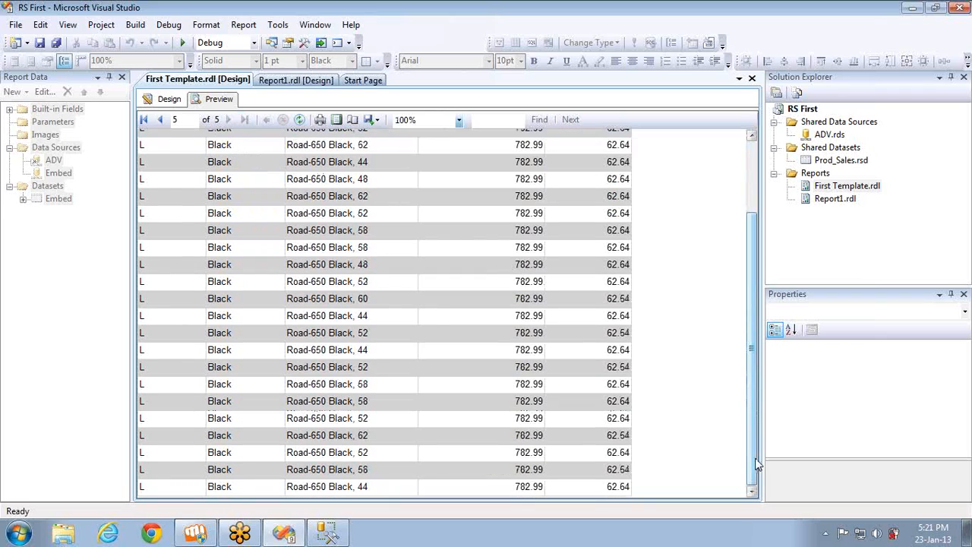
pyautogui.click(168, 100)
pyautogui.rightClick(59, 199)
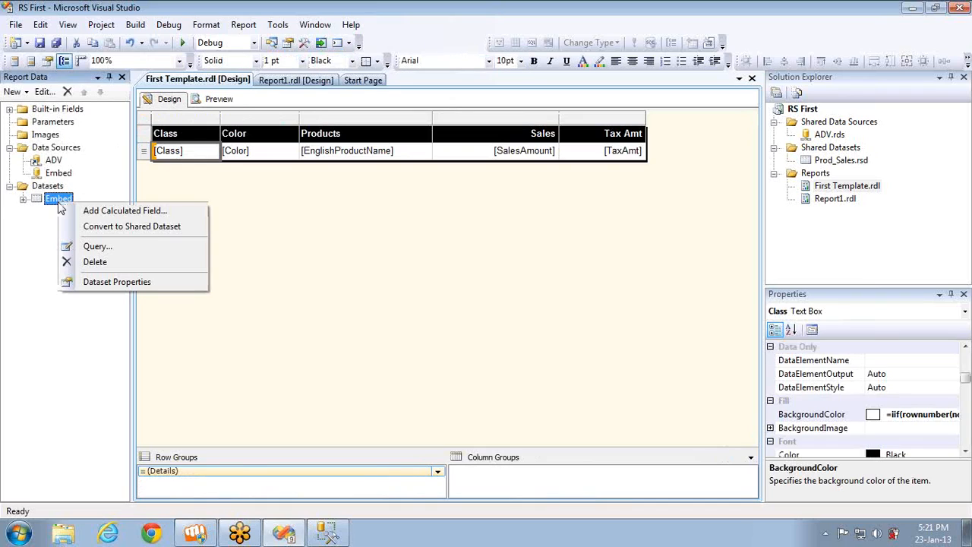
pyautogui.click(116, 286)
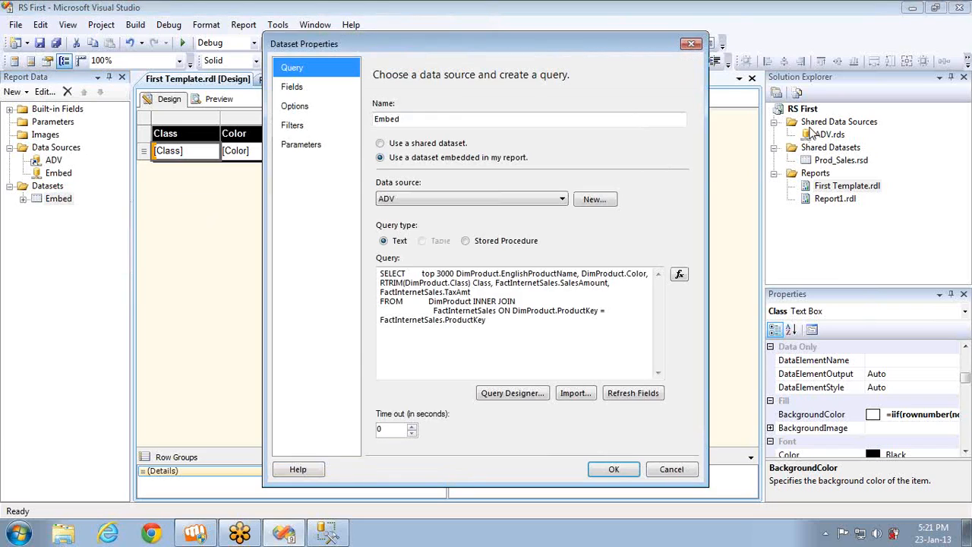
pyautogui.press('Escape')
# In the Embed dataset's filters, set the Color value to Black, Blue and delete the Class condition, applying the changes
pyautogui.rightClick(53, 200)
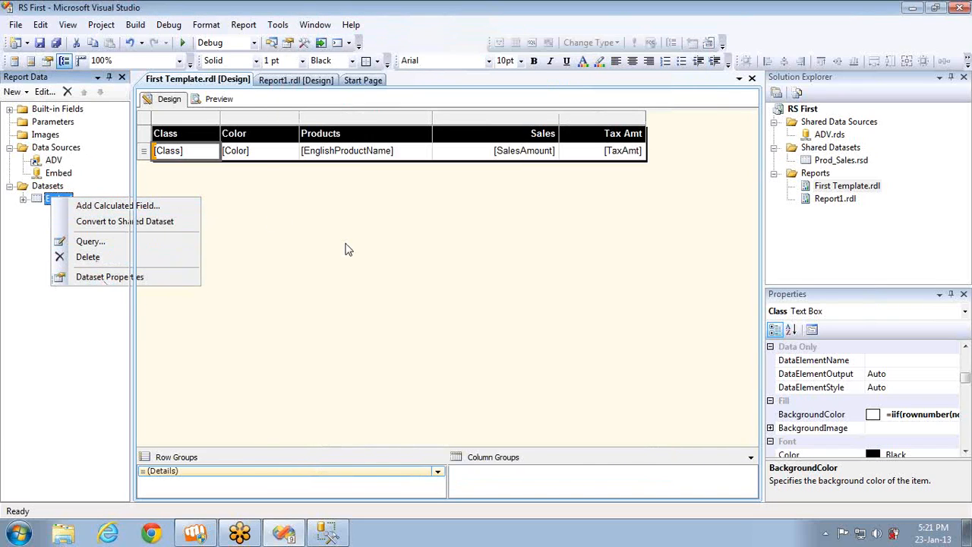
pyautogui.click(110, 277)
pyautogui.click(292, 125)
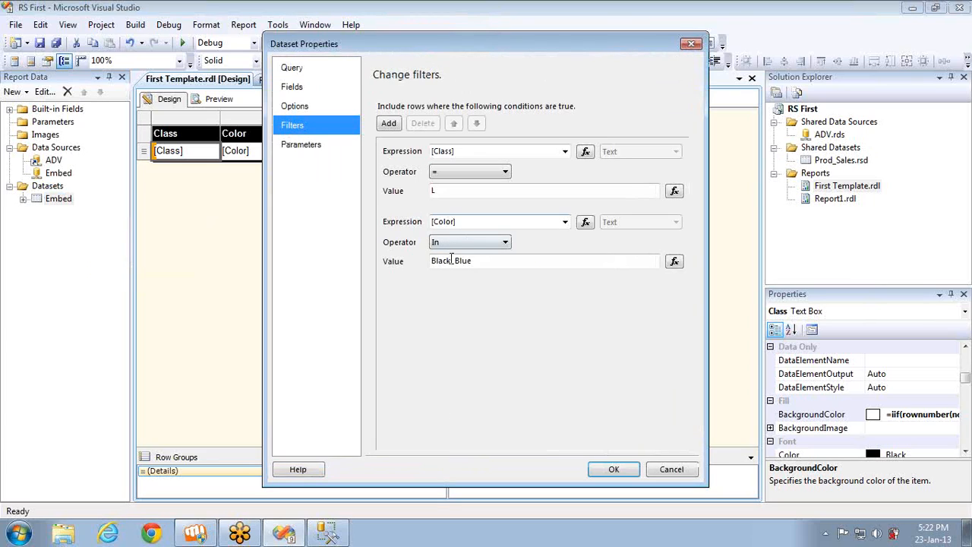
pyautogui.click(456, 260)
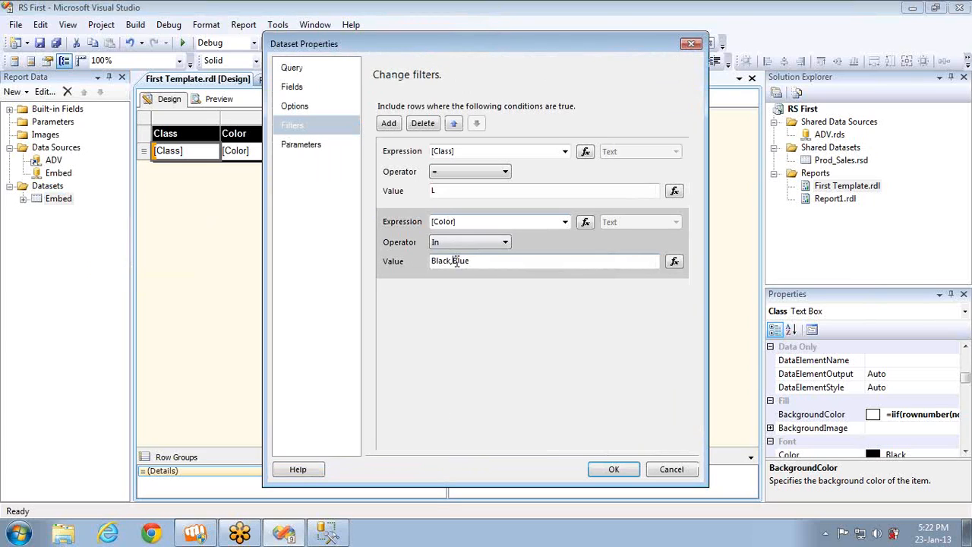
pyautogui.click(444, 191)
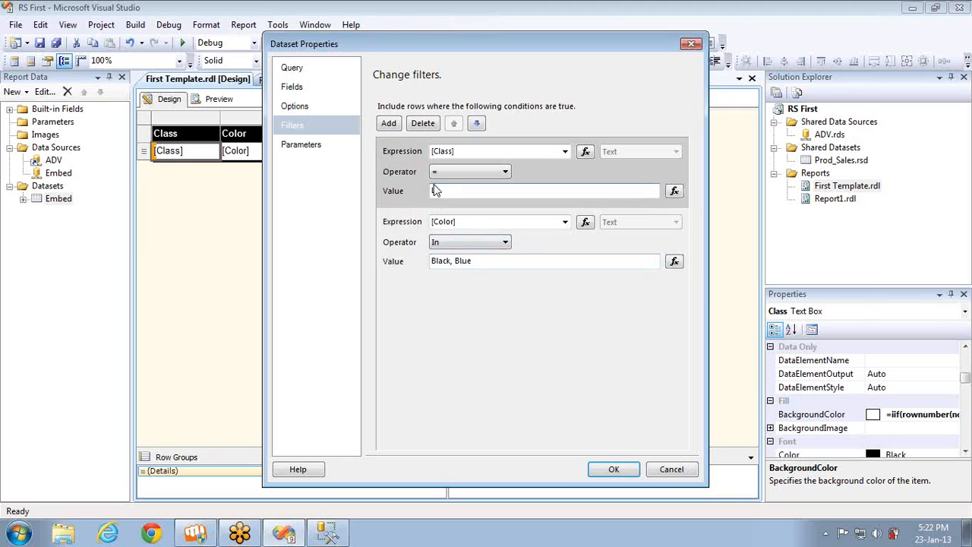
pyautogui.click(425, 125)
pyautogui.click(609, 472)
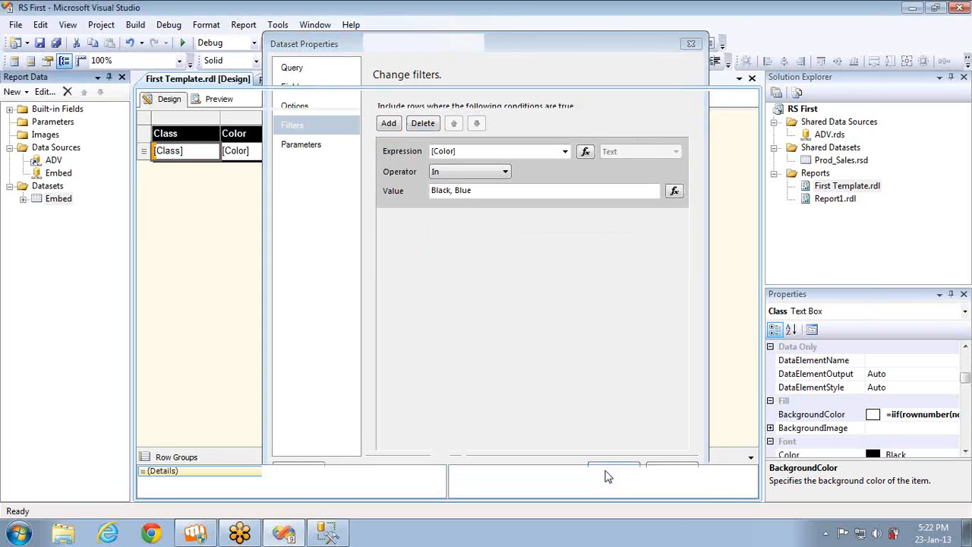
# Preview the report and page forward to its last page and back, examining the Class and Color columns
pyautogui.click(219, 100)
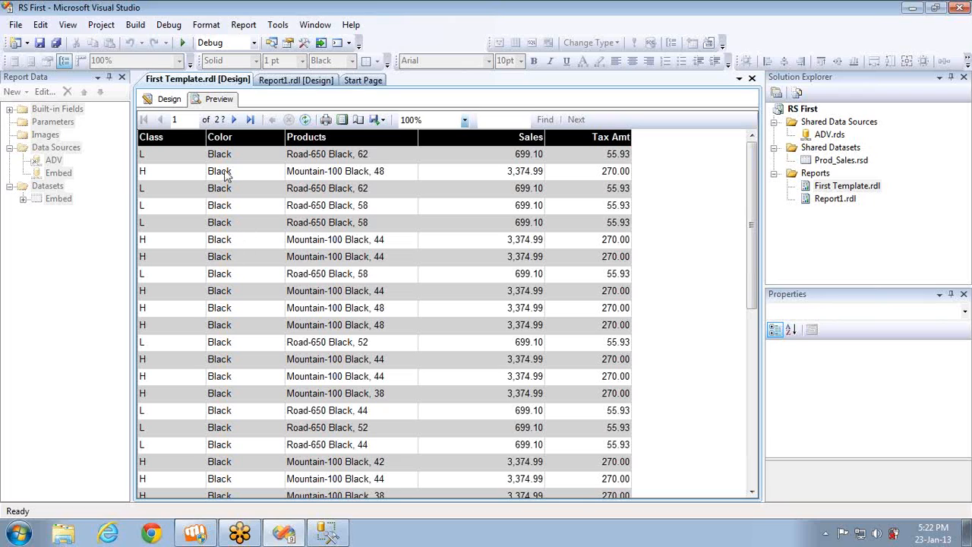
pyautogui.click(234, 120)
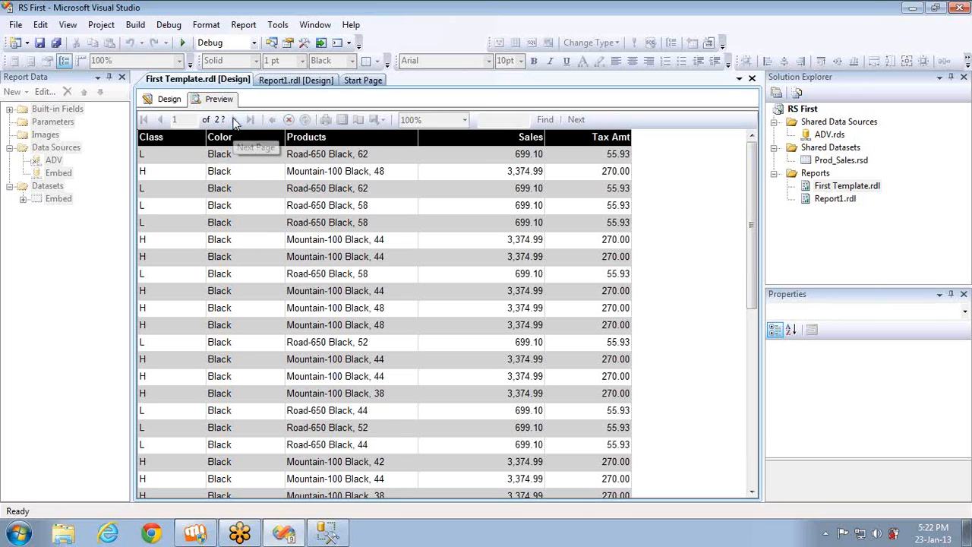
pyautogui.click(236, 121)
pyautogui.click(236, 122)
pyautogui.click(236, 122)
pyautogui.click(236, 122)
pyautogui.click(236, 121)
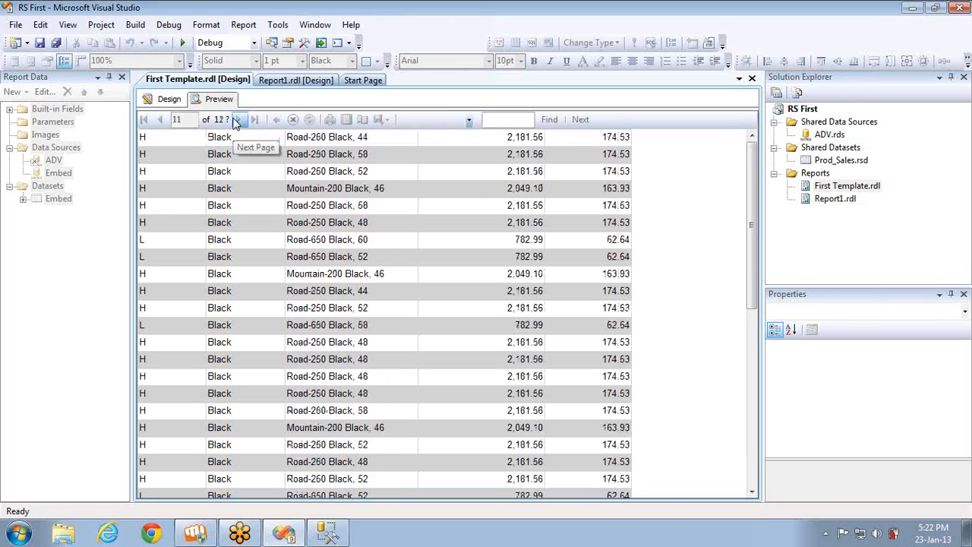
pyautogui.click(235, 122)
pyautogui.click(235, 122)
pyautogui.click(235, 121)
pyautogui.click(235, 122)
pyautogui.click(235, 122)
pyautogui.click(235, 121)
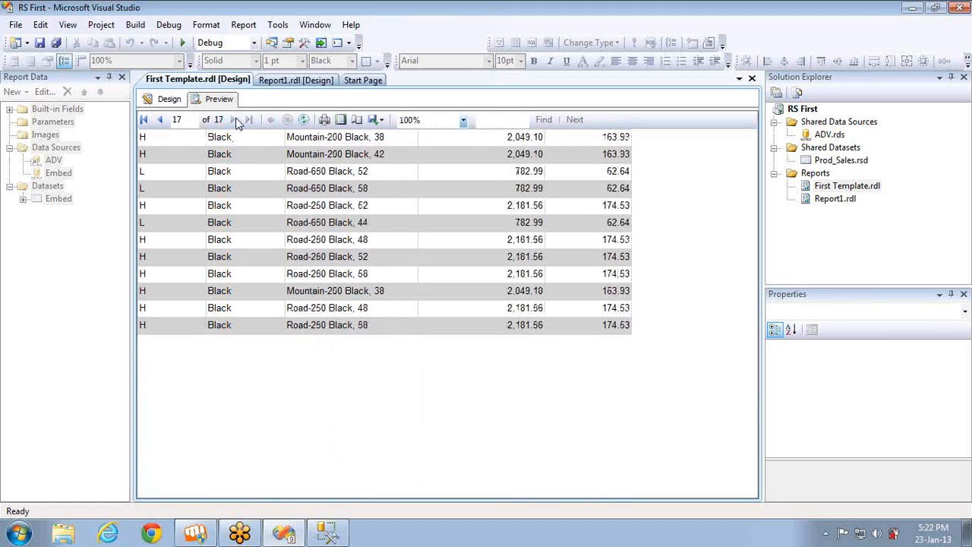
pyautogui.click(161, 122)
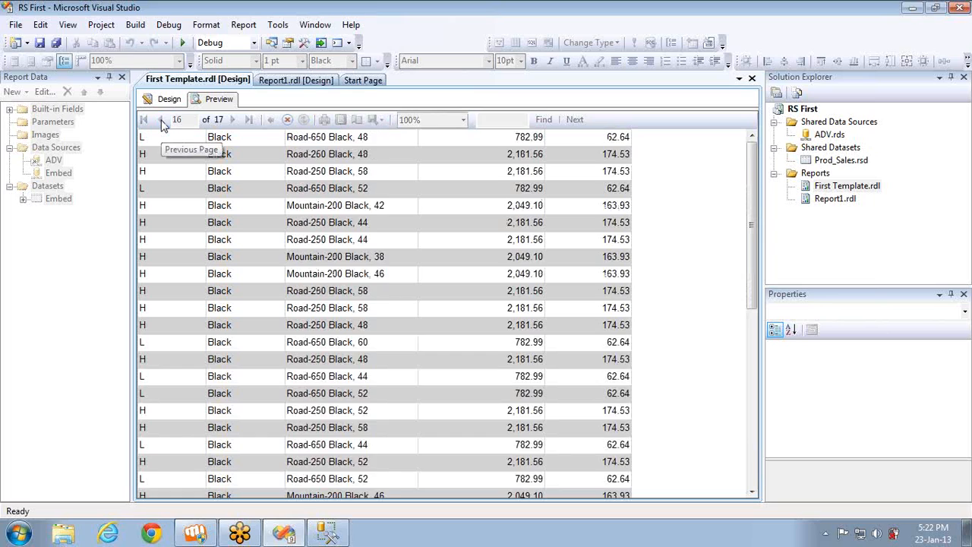
pyautogui.click(161, 121)
pyautogui.click(161, 121)
pyautogui.click(161, 121)
pyautogui.click(161, 121)
pyautogui.click(161, 121)
pyautogui.click(161, 121)
pyautogui.click(161, 122)
pyautogui.click(161, 122)
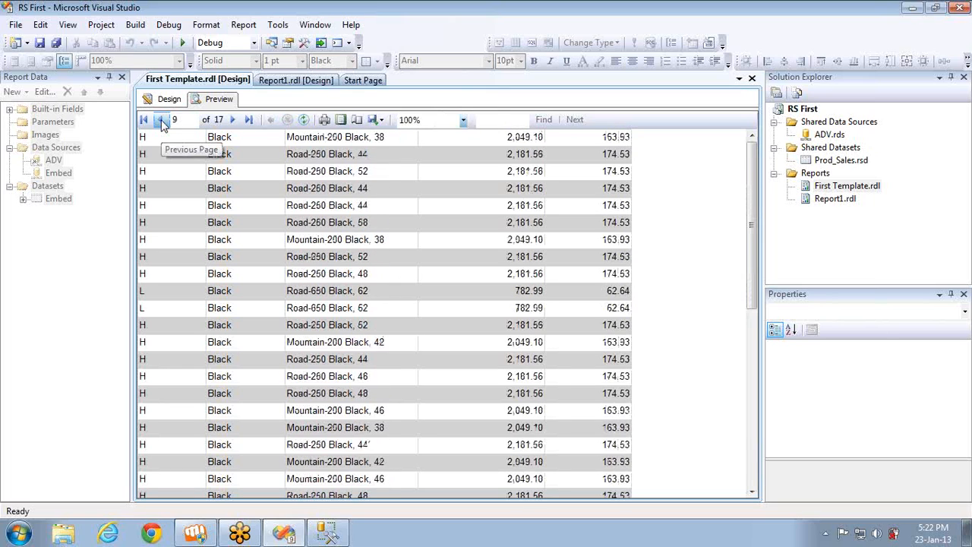
pyautogui.click(161, 122)
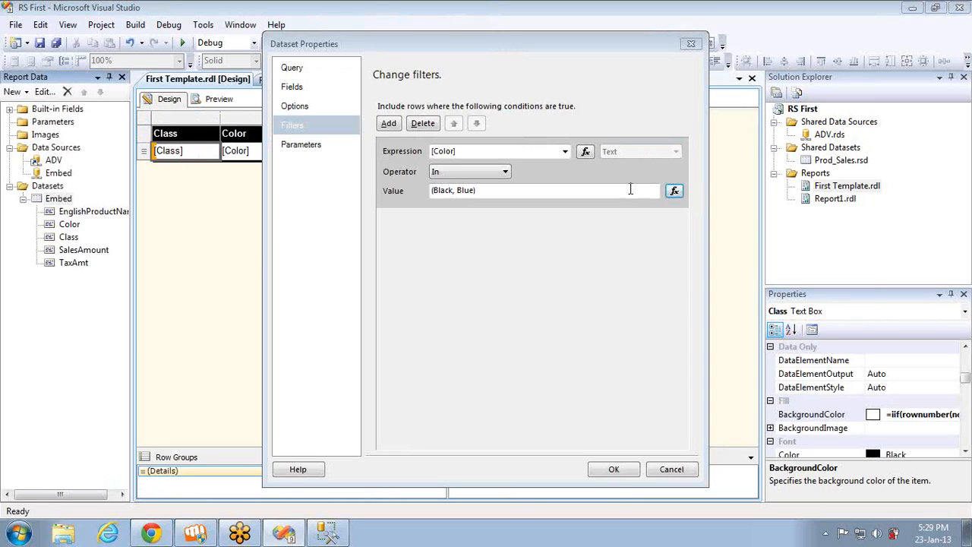
# Clear the value of the Embed dataset's Color filter condition
pyautogui.click(486, 193)
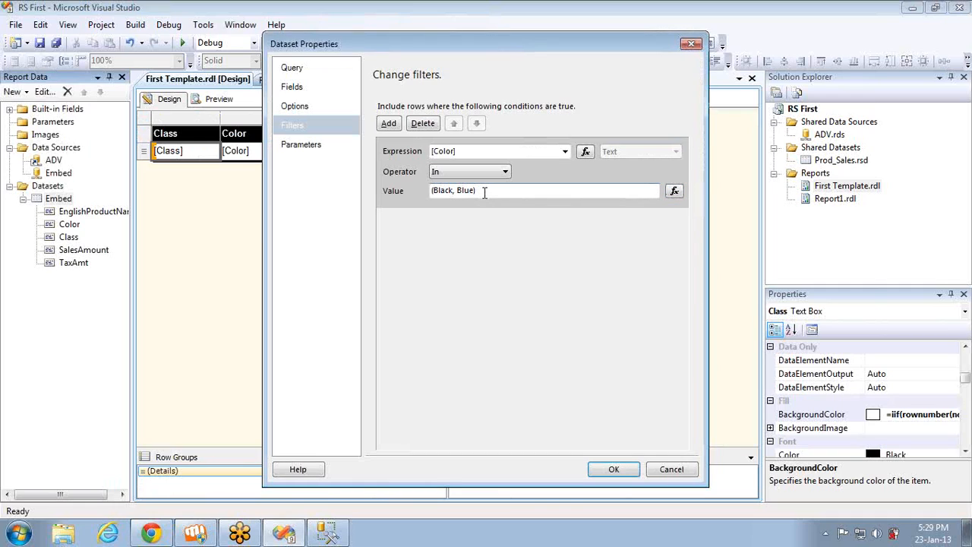
pyautogui.hotkey('shift', 'Home')
pyautogui.press('BackSpace')
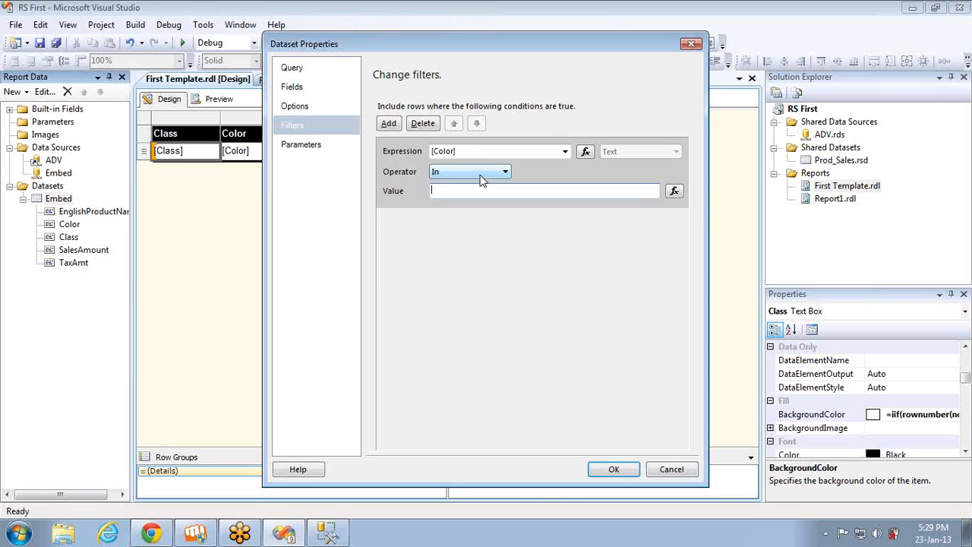
# Switch to Chrome and highlight the forum reply explaining whether the IN operator can be used in filter expressions
pyautogui.hotkey('alt', 'Tab')
pyautogui.click(470, 205)
pyautogui.press('Up')
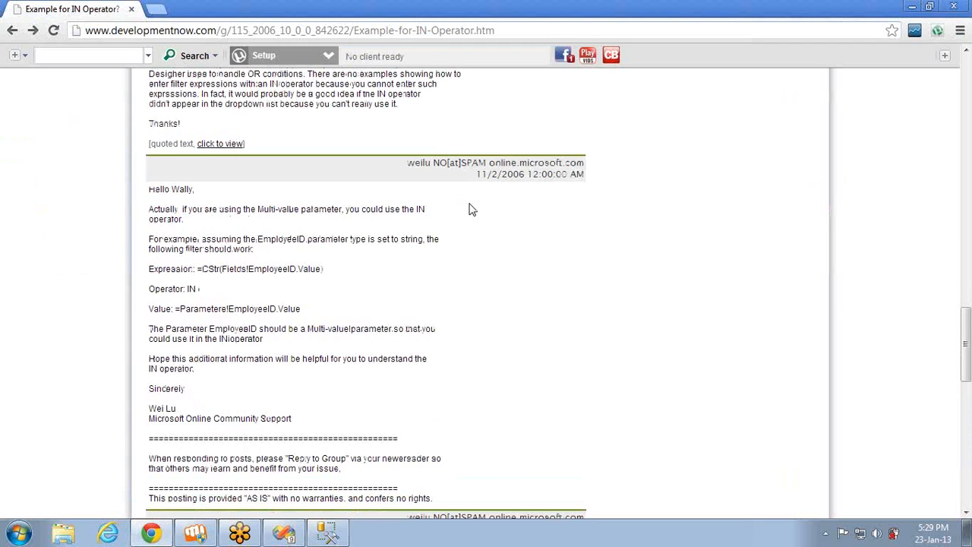
pyautogui.scroll(2, 470, 209)
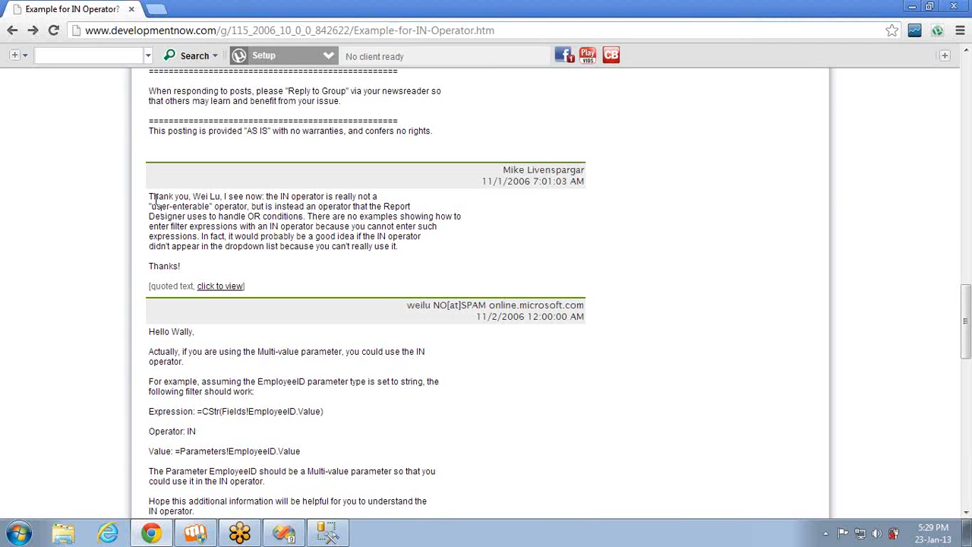
pyautogui.moveTo(152, 200); pyautogui.dragTo(393, 263)
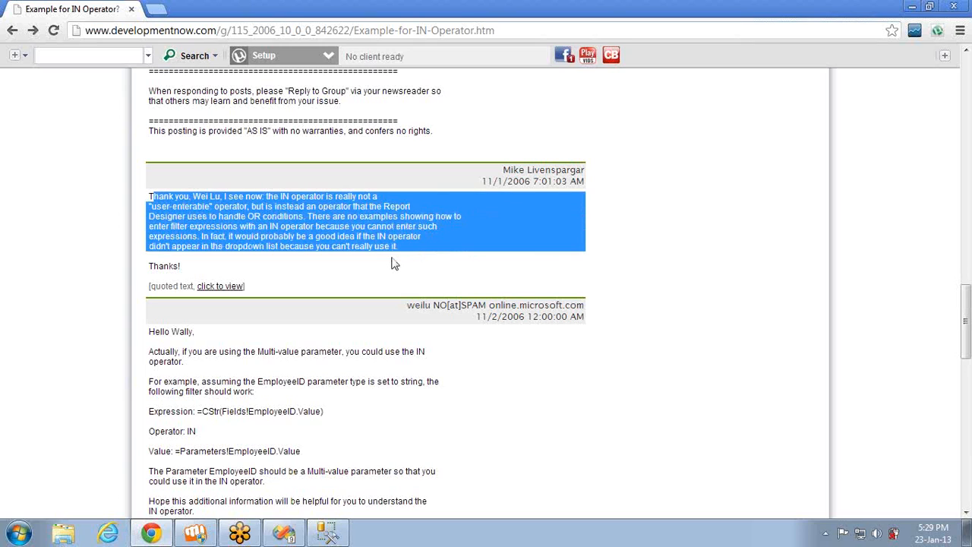
# In Visual Studio, set the Color filter's operator to <> with the value Black, apply it and preview the report
pyautogui.hotkey('alt', 'Tab')
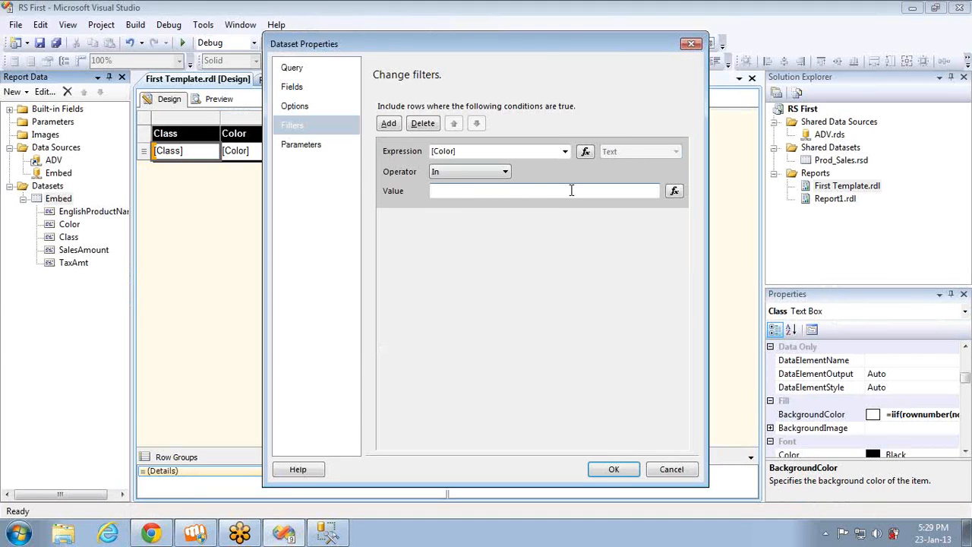
pyautogui.click(480, 175)
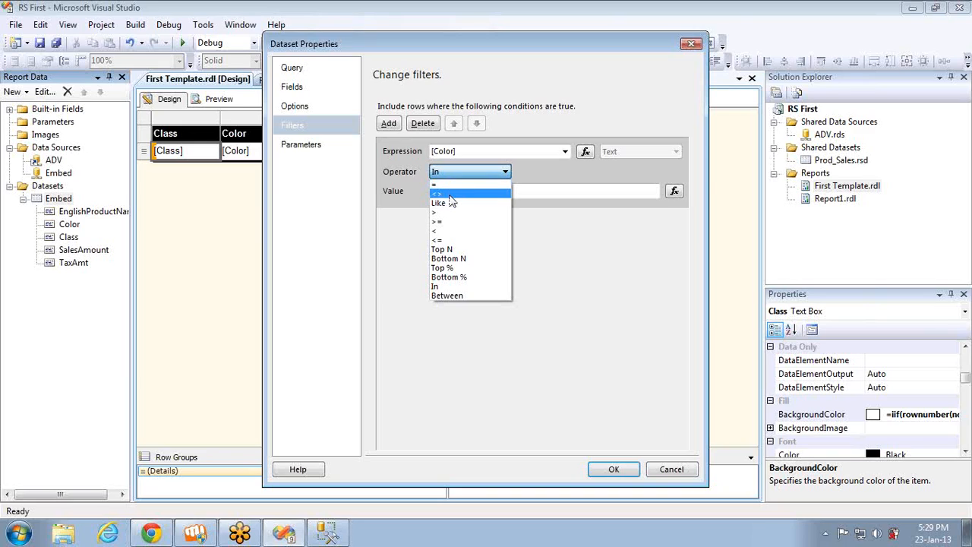
pyautogui.click(450, 194)
pyautogui.click(451, 193)
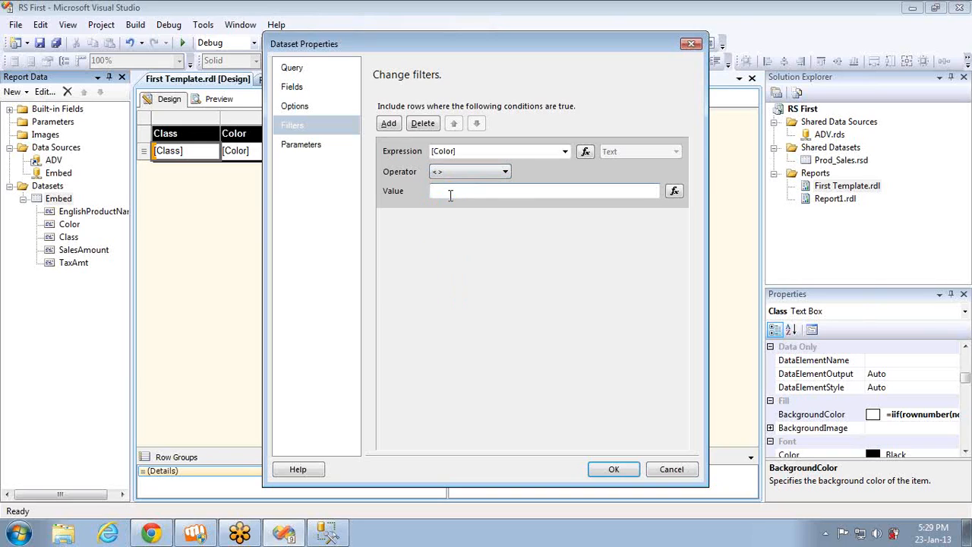
pyautogui.write('Black')
pyautogui.click(614, 469)
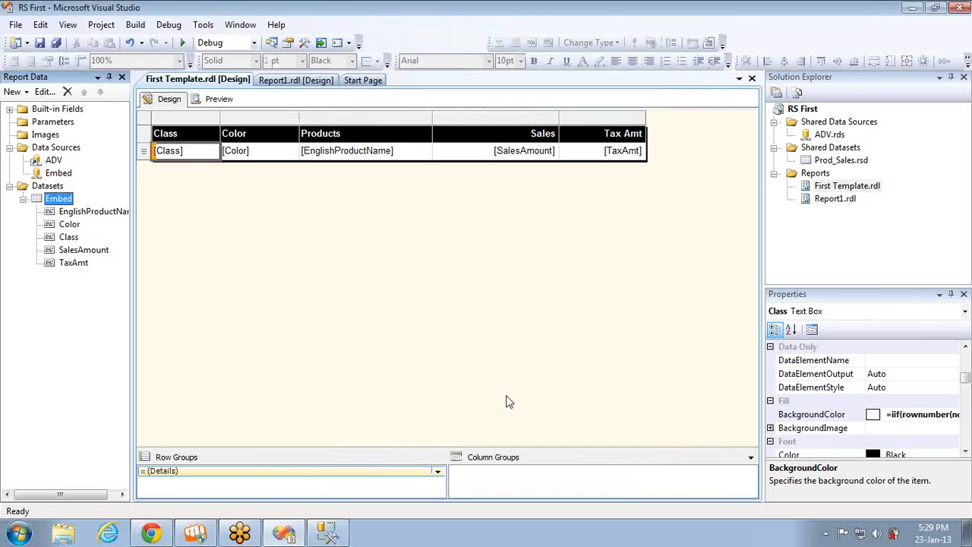
pyautogui.click(220, 100)
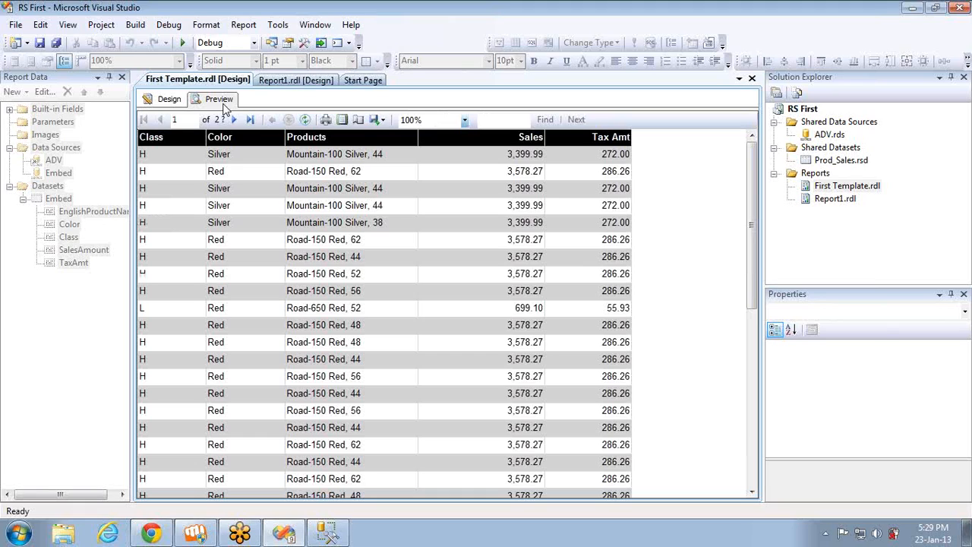
# Reopen the Embed dataset's filters from design view and add two blank conditions below the Color condition
pyautogui.click(178, 101)
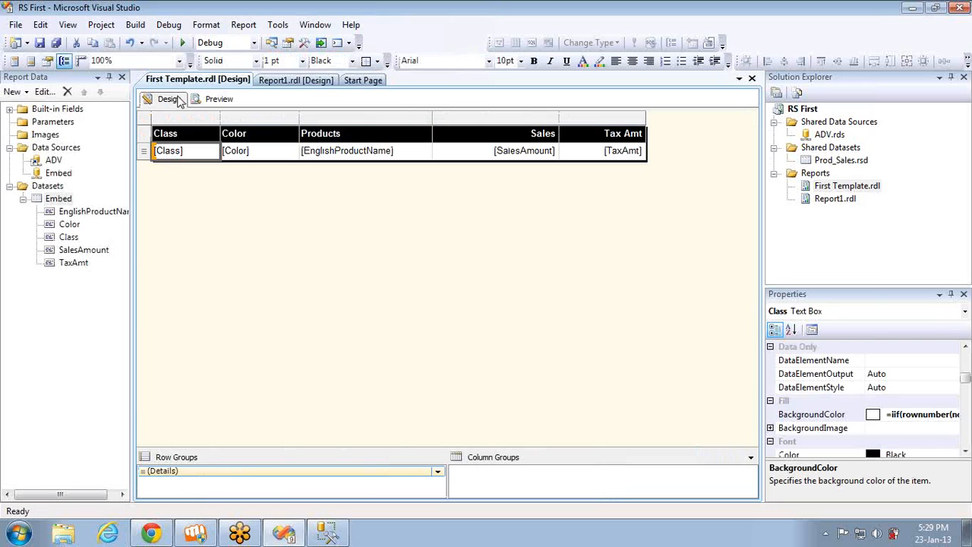
pyautogui.doubleClick(59, 199)
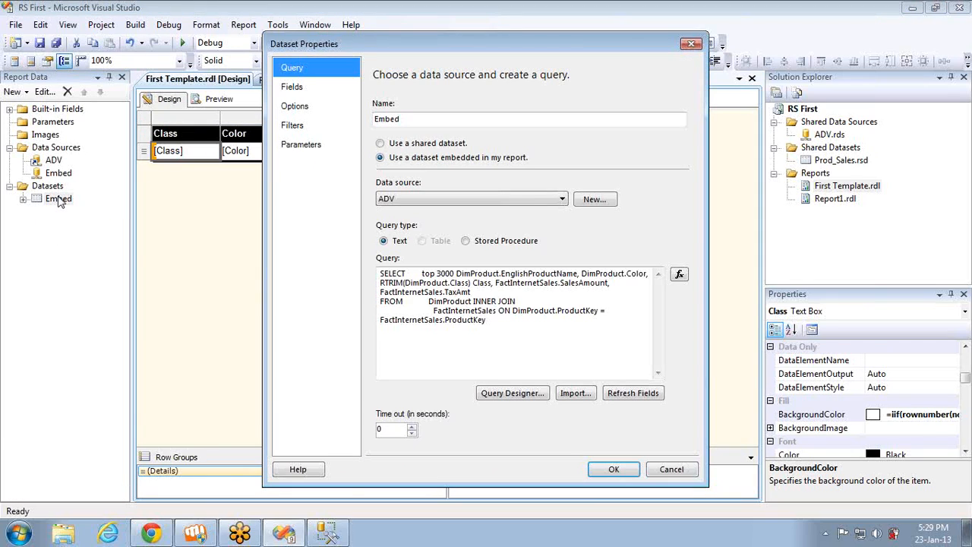
pyautogui.click(294, 125)
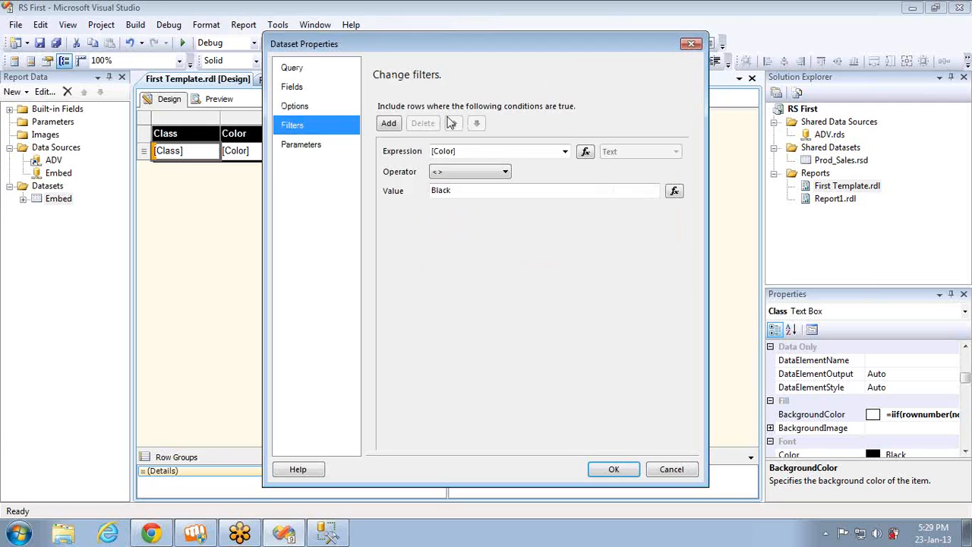
pyautogui.click(391, 124)
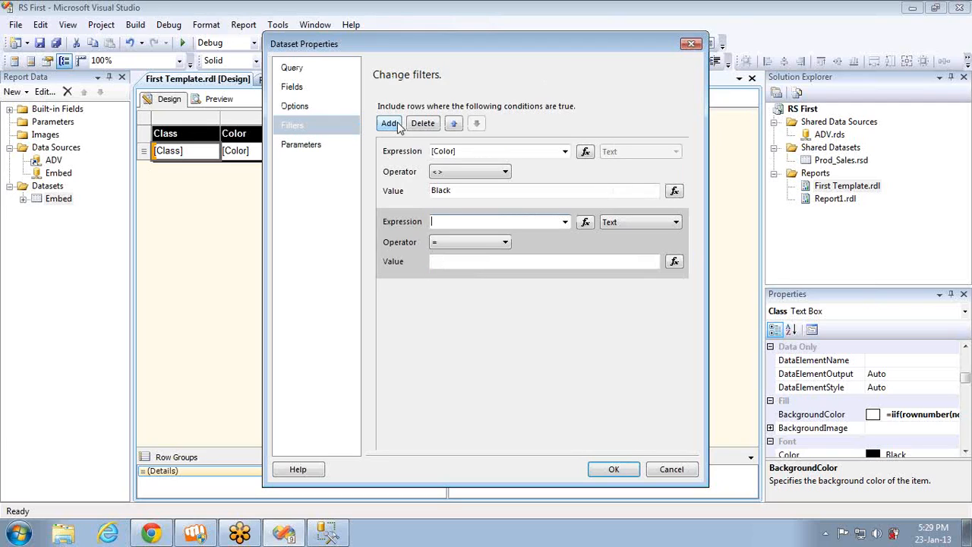
pyautogui.click(391, 123)
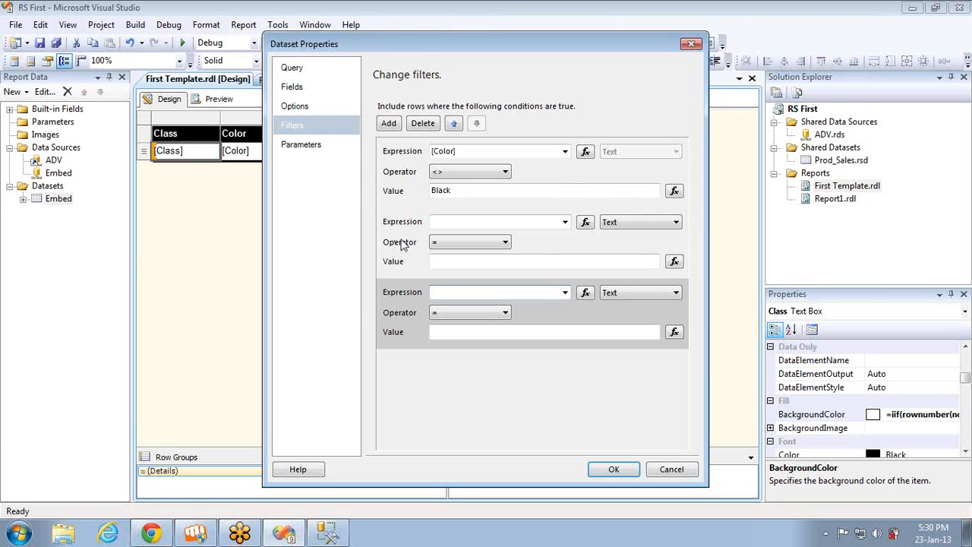
# Delete the two blank filter conditions below the Embed dataset's Color condition
pyautogui.click(401, 243)
pyautogui.click(424, 124)
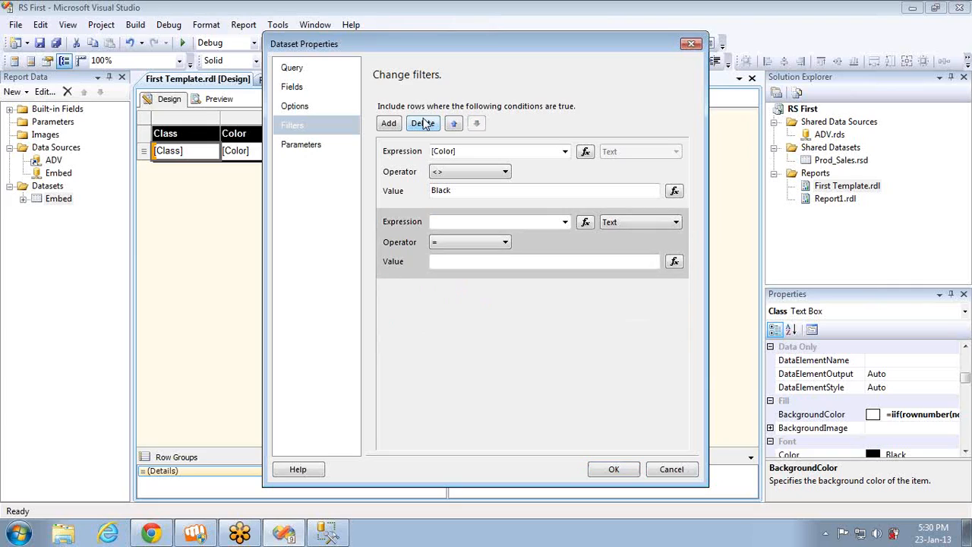
pyautogui.click(423, 124)
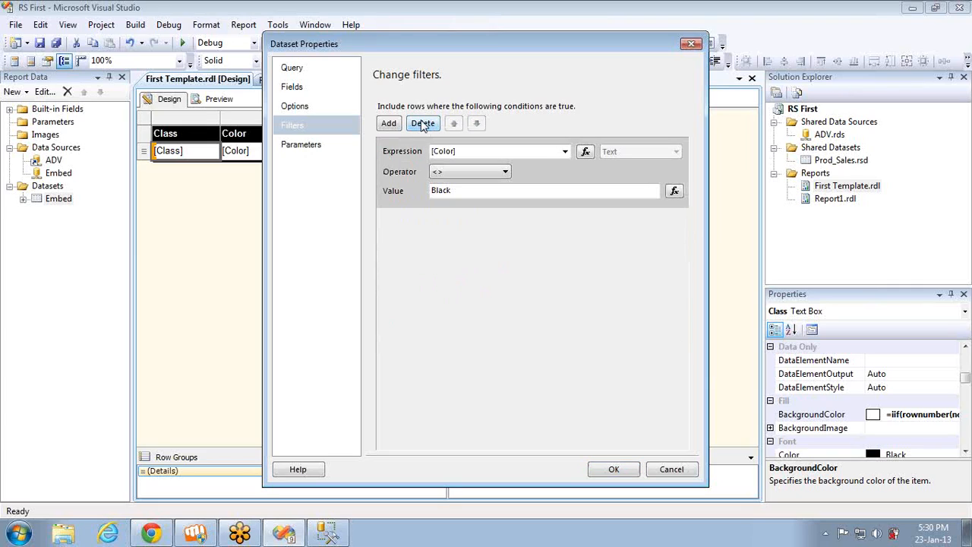
# Review the operators offered for the Color condition and the dataset's query parameter settings, closing the dataset properties without applying changes
pyautogui.click(461, 176)
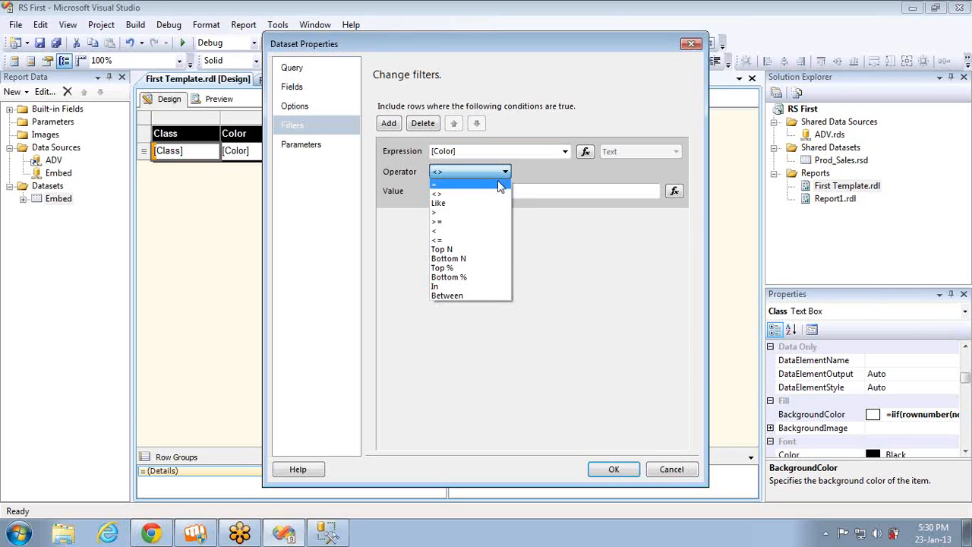
pyautogui.click(571, 263)
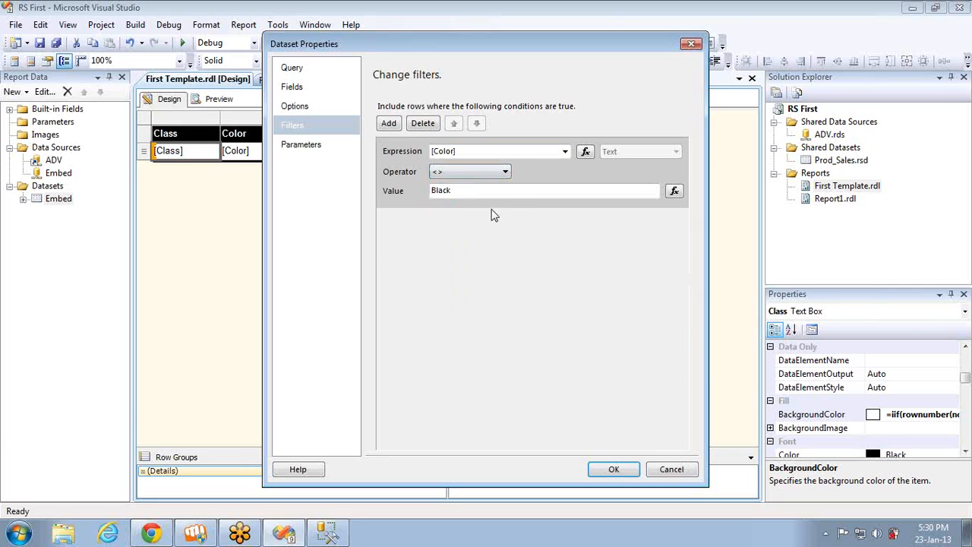
pyautogui.click(307, 146)
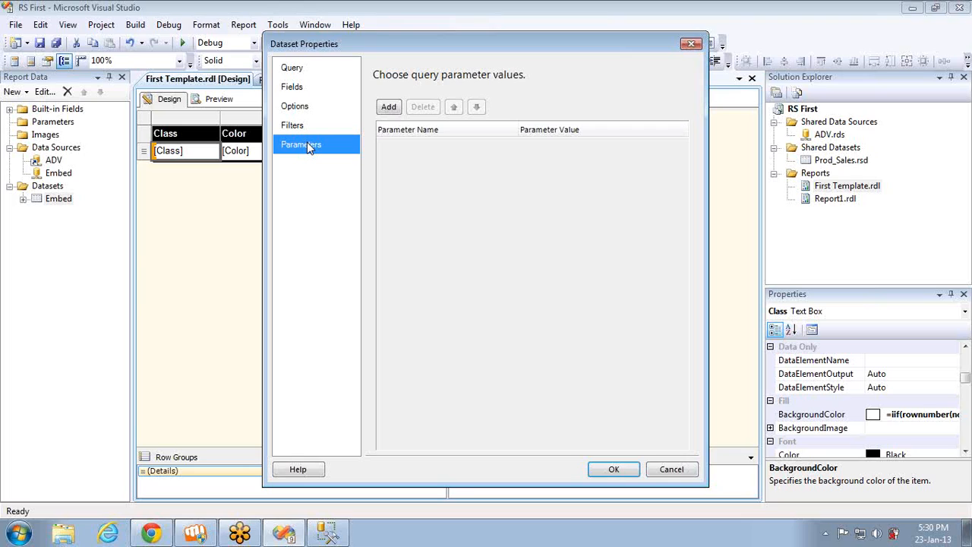
pyautogui.click(687, 471)
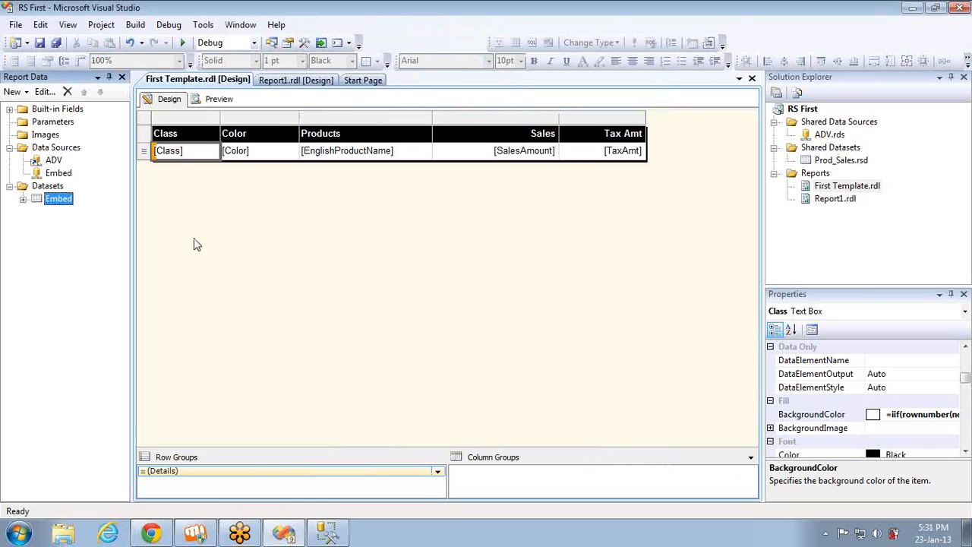
# Reopen the Embed dataset's properties, examine its query and parameter settings, and close them without changes
pyautogui.click(43, 127)
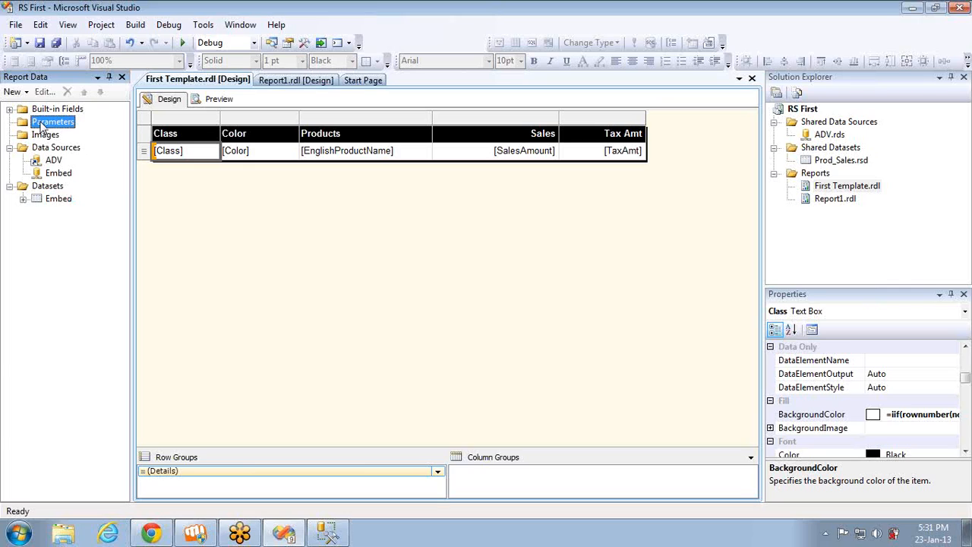
pyautogui.click(60, 199)
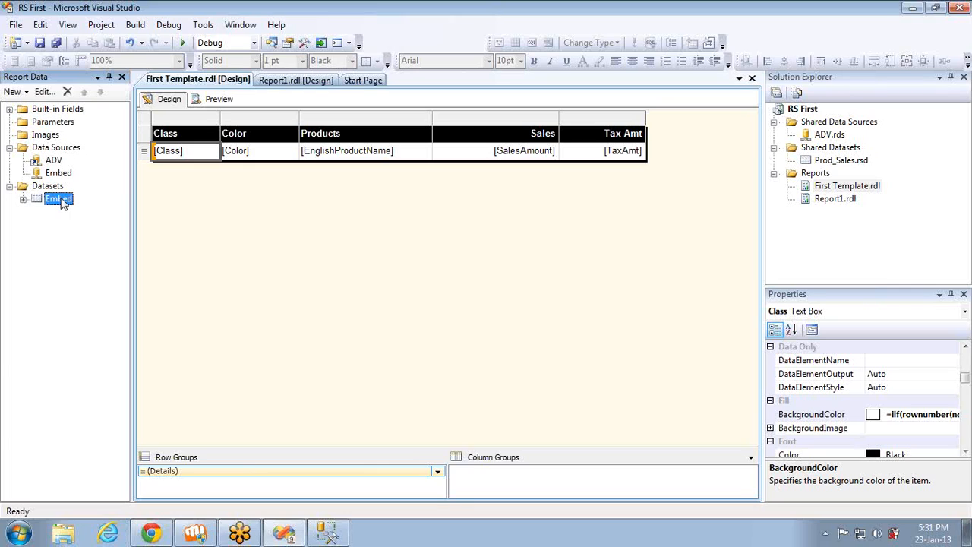
pyautogui.doubleClick(62, 202)
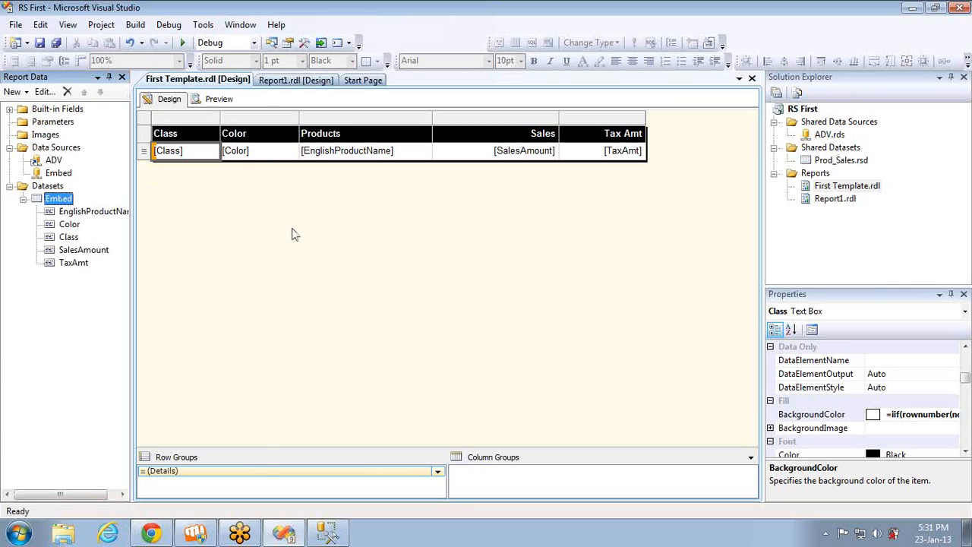
pyautogui.click(492, 334)
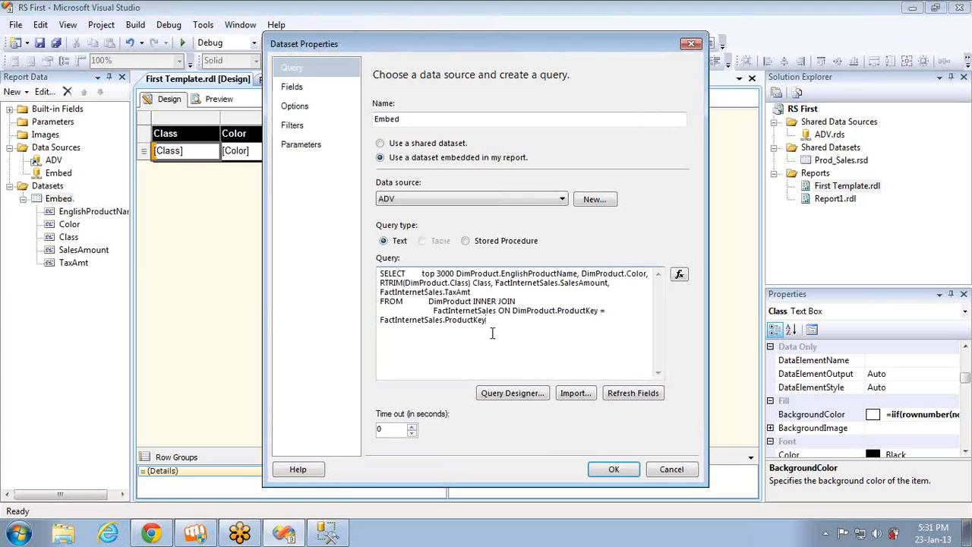
pyautogui.click(308, 144)
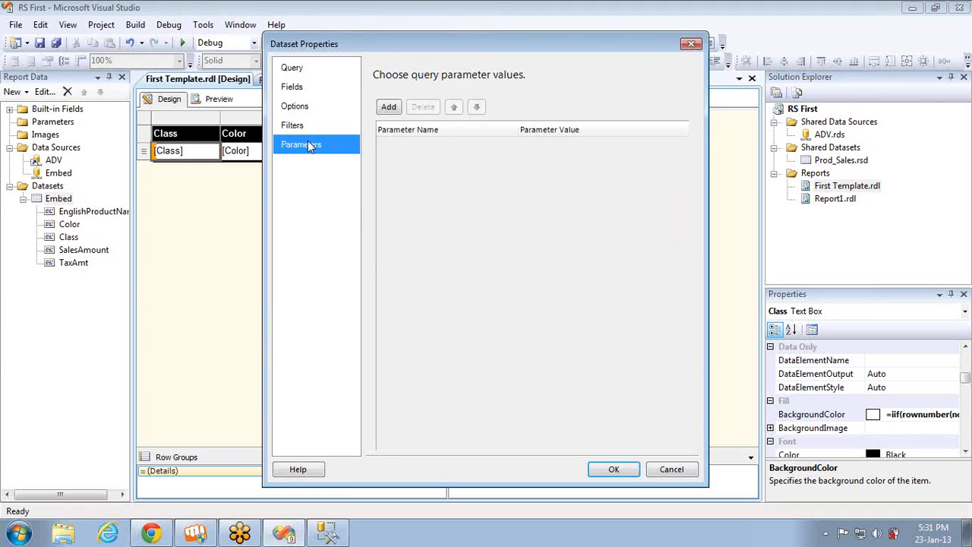
pyautogui.click(692, 44)
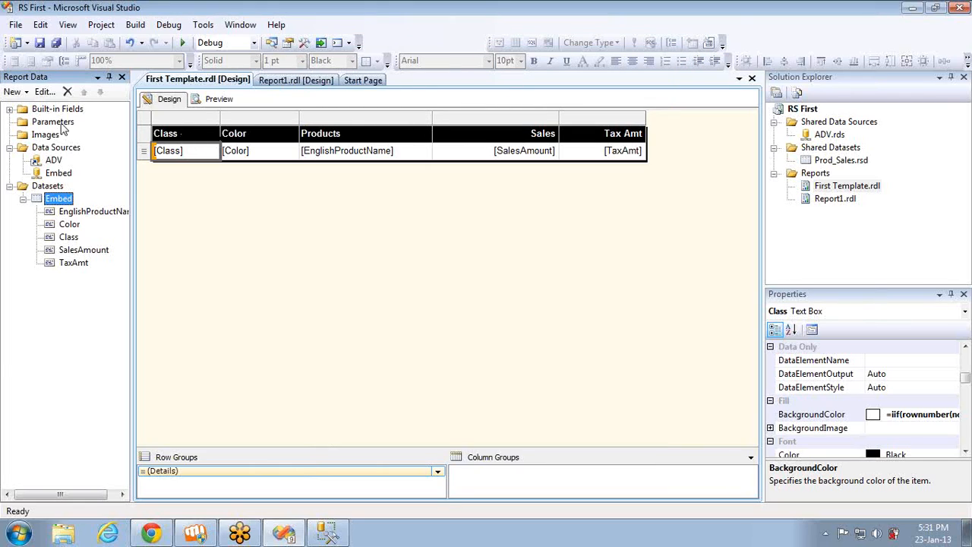
# Check the Color filter condition in the Embed dataset's properties and accept the settings
pyautogui.doubleClick(59, 199)
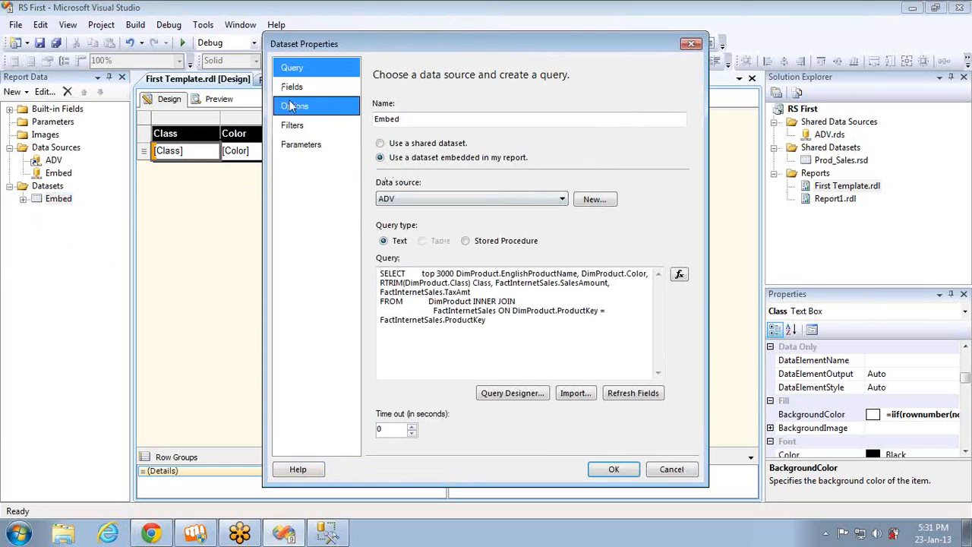
pyautogui.click(292, 127)
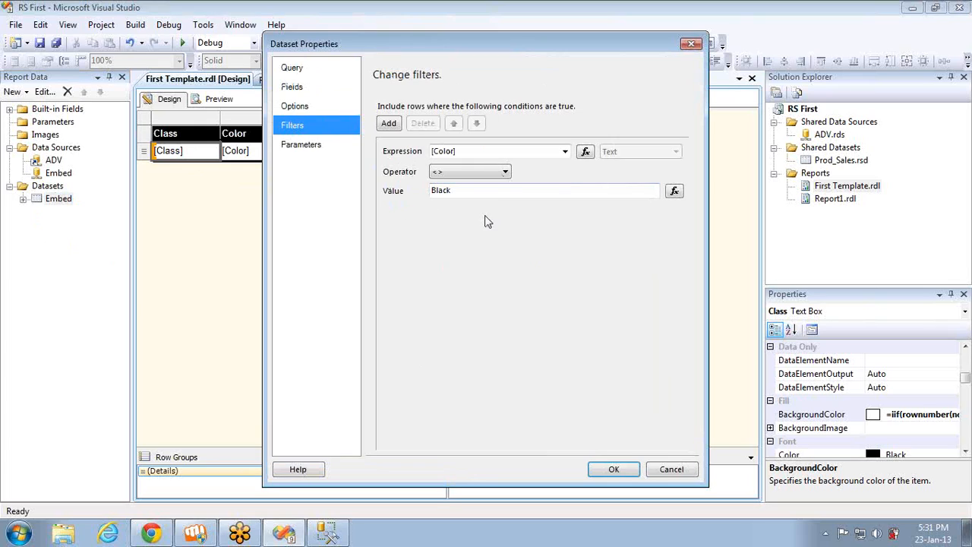
pyautogui.click(623, 465)
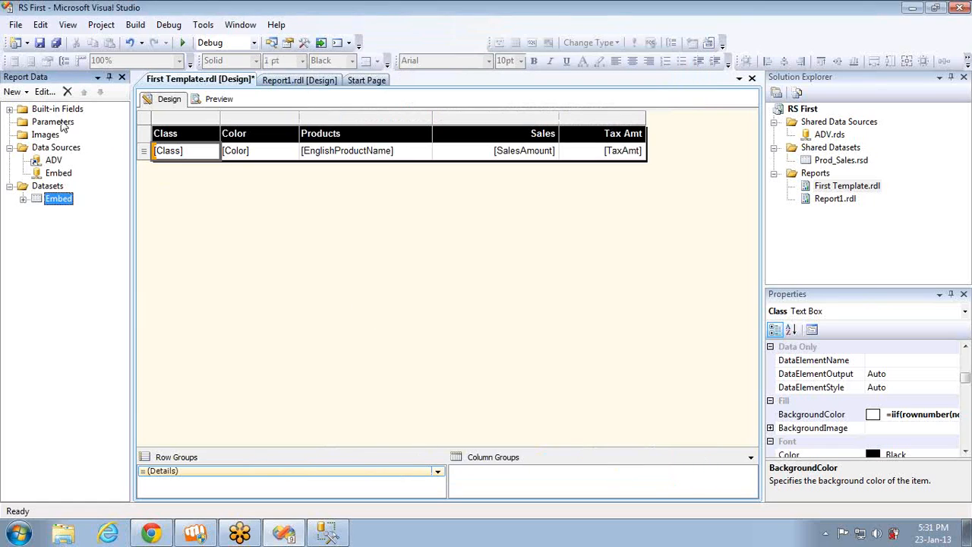
# Add a report parameter named colorParam with the prompt "Color :"
pyautogui.rightClick(64, 125)
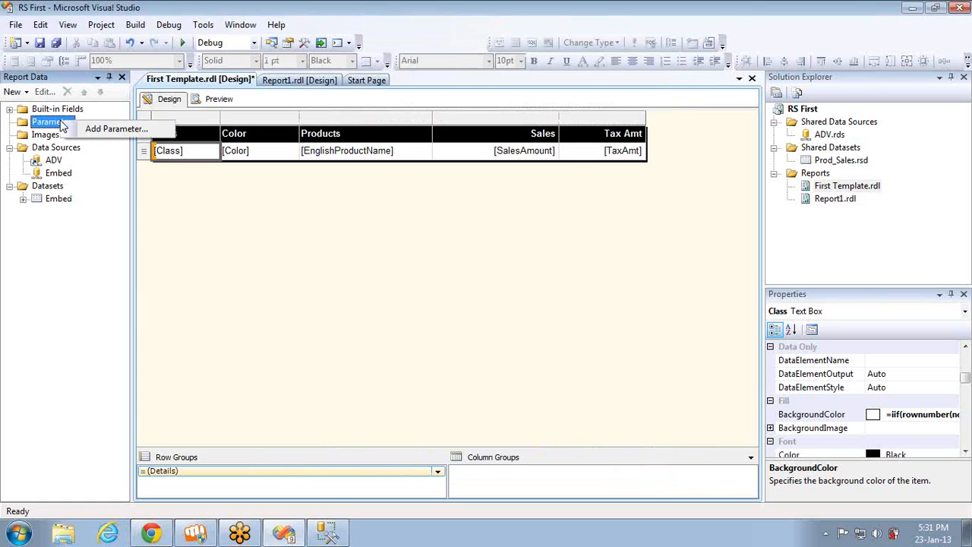
pyautogui.click(101, 129)
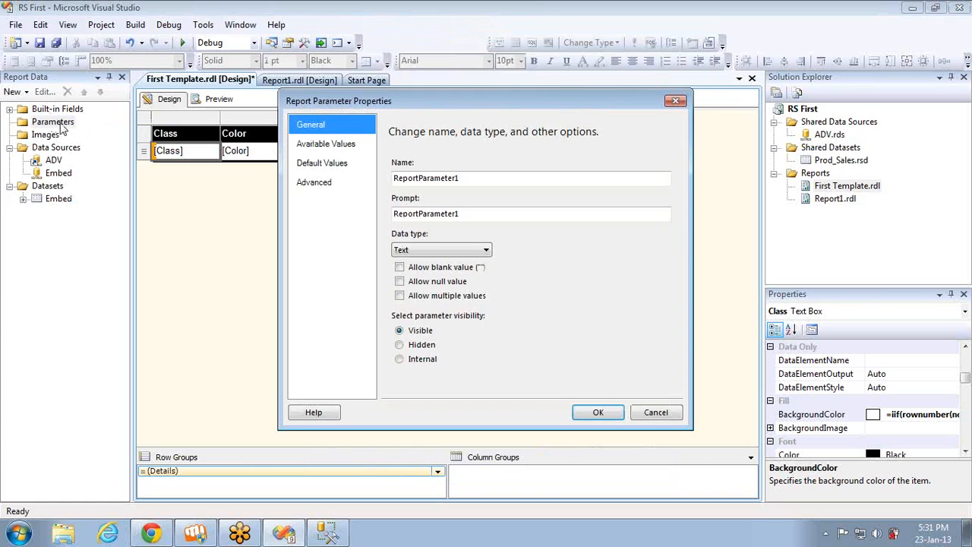
pyautogui.click(502, 178)
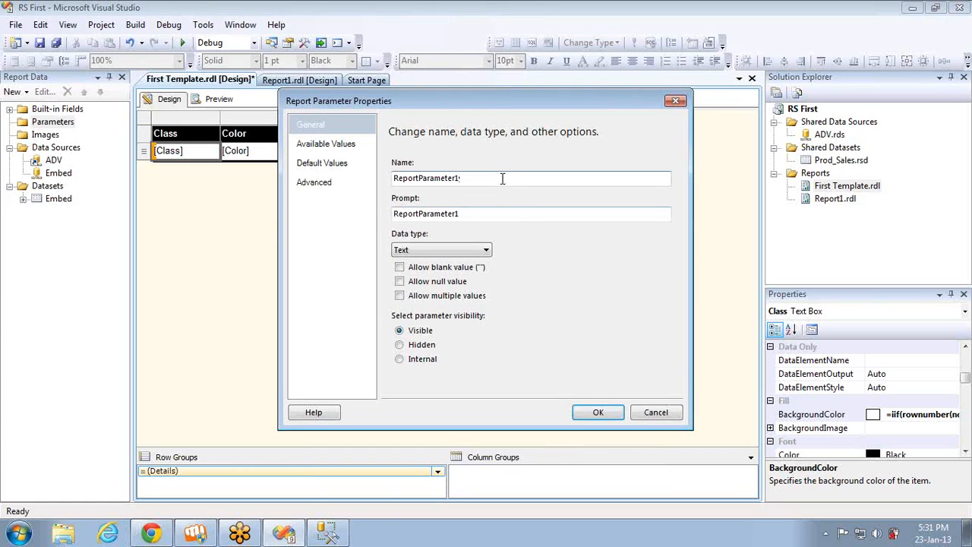
pyautogui.doubleClick(502, 178)
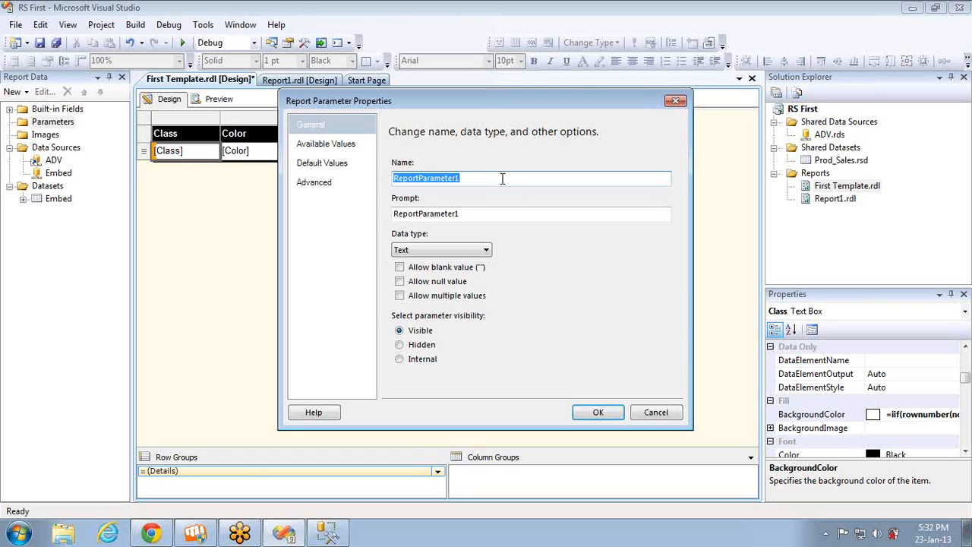
pyautogui.write('color')
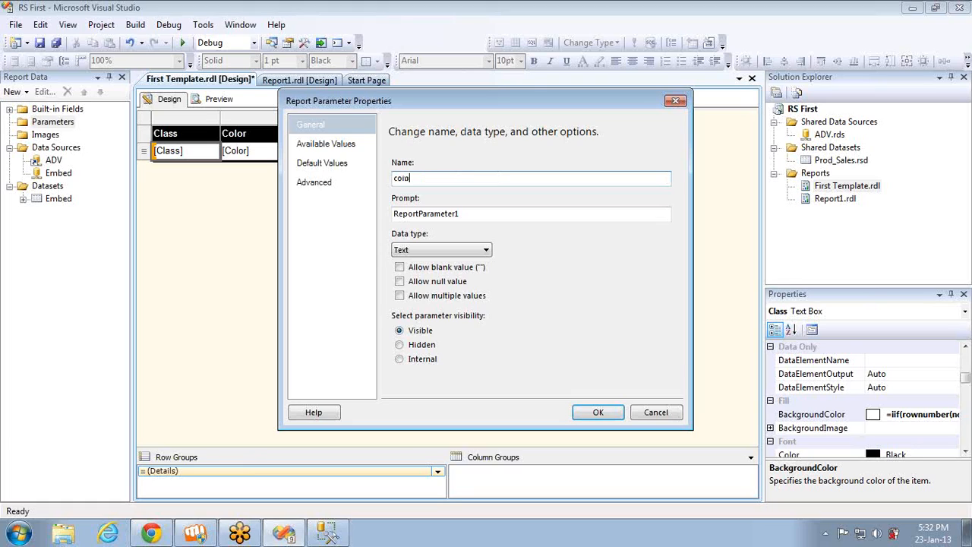
pyautogui.write('Param')
pyautogui.doubleClick(504, 217)
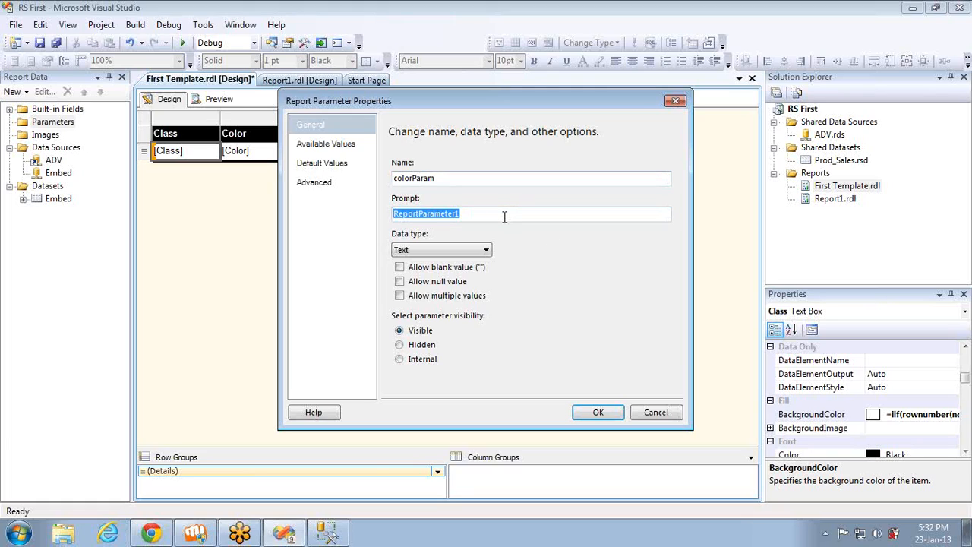
pyautogui.write('Color :')
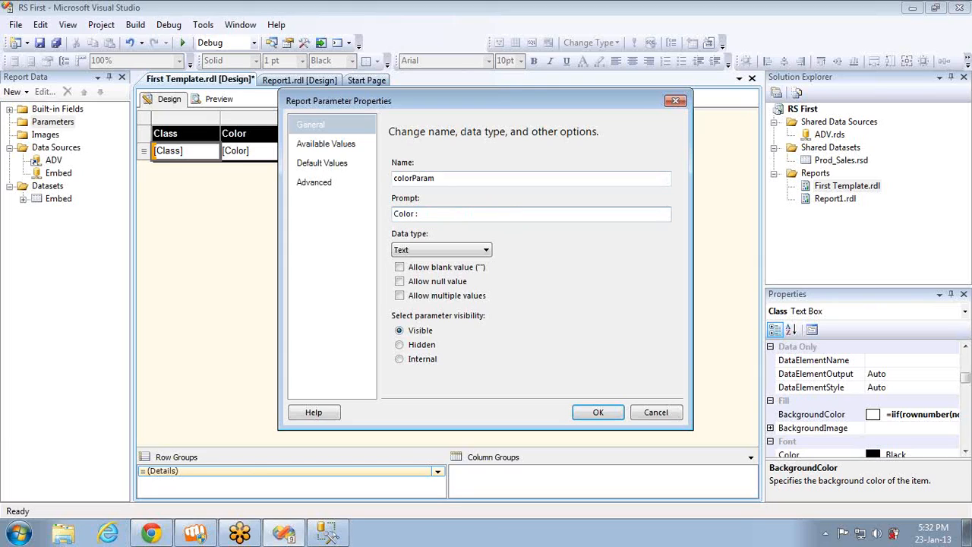
pyautogui.click(597, 414)
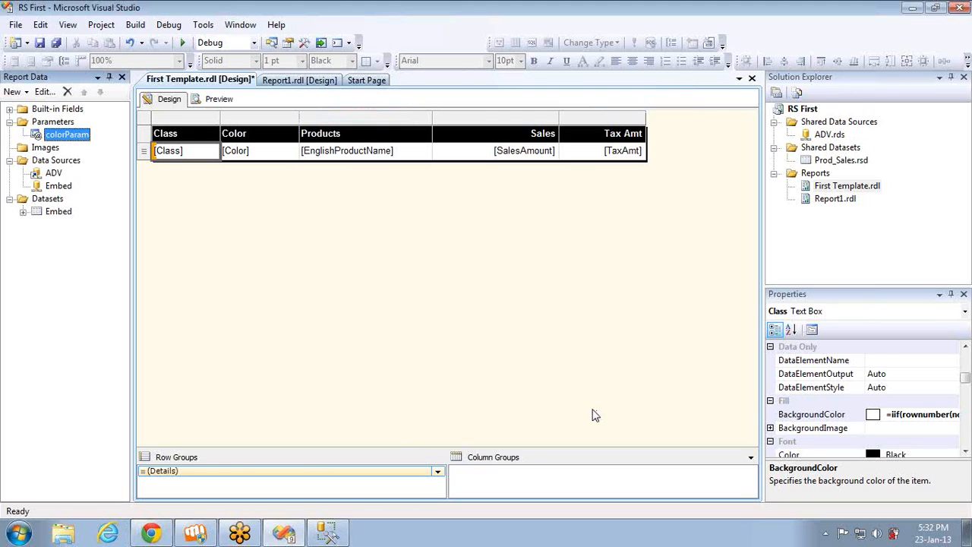
# Preview the report to check the Color parameter prompt, and return to the design view
pyautogui.click(218, 108)
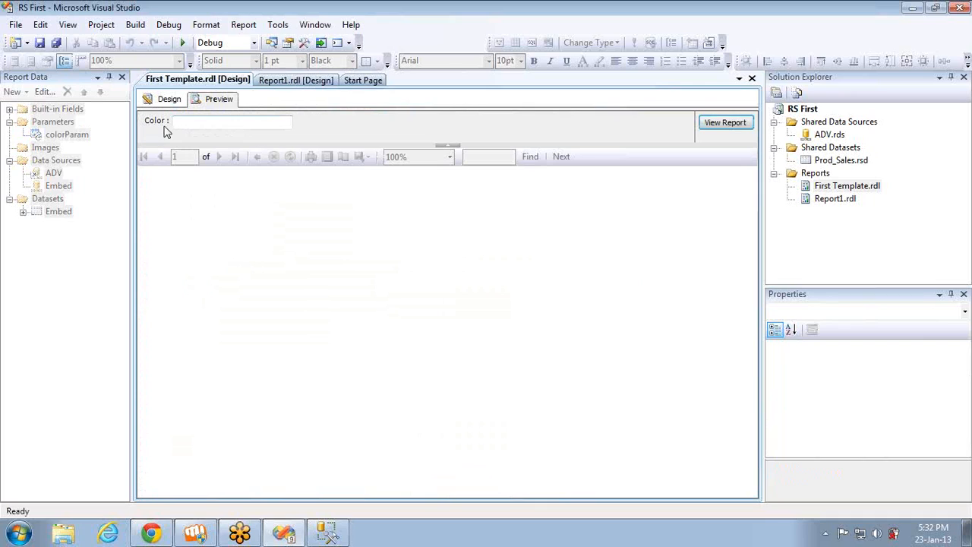
pyautogui.click(168, 100)
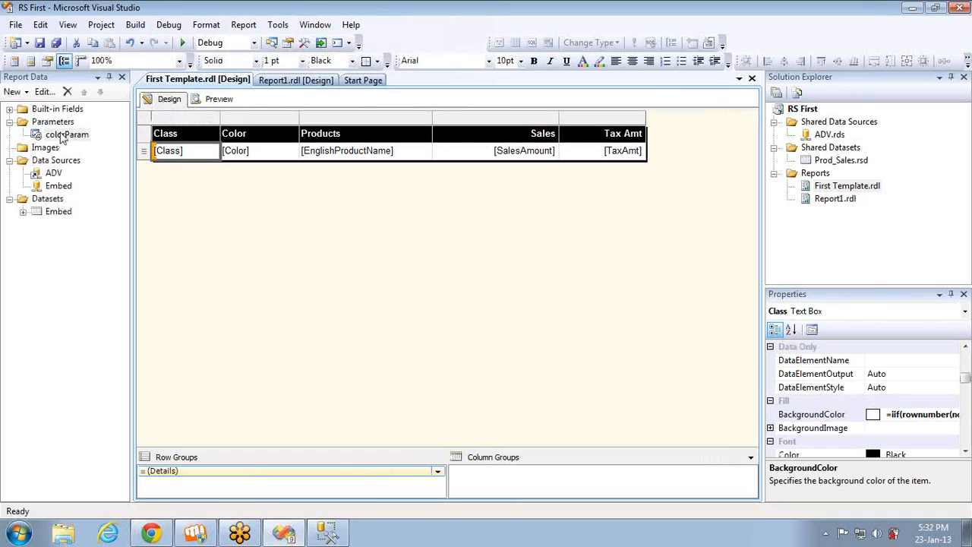
pyautogui.click(215, 99)
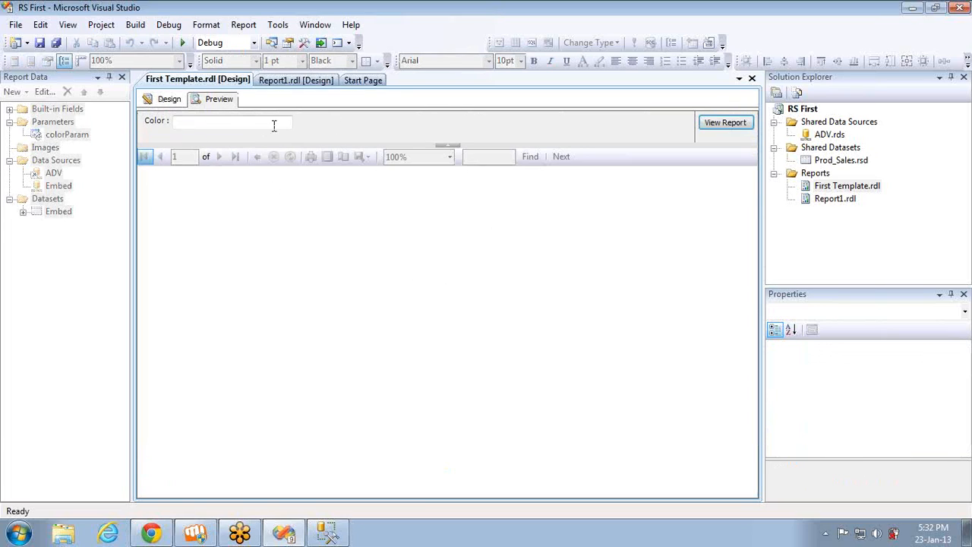
pyautogui.click(162, 101)
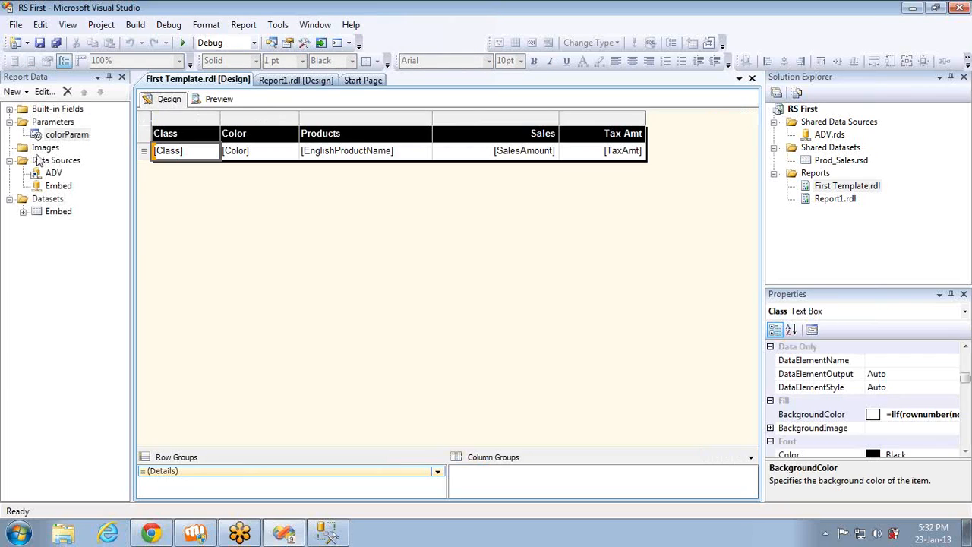
# Open the colorParam parameter's properties and choose Text as its data type
pyautogui.click(55, 135)
pyautogui.doubleClick(55, 135)
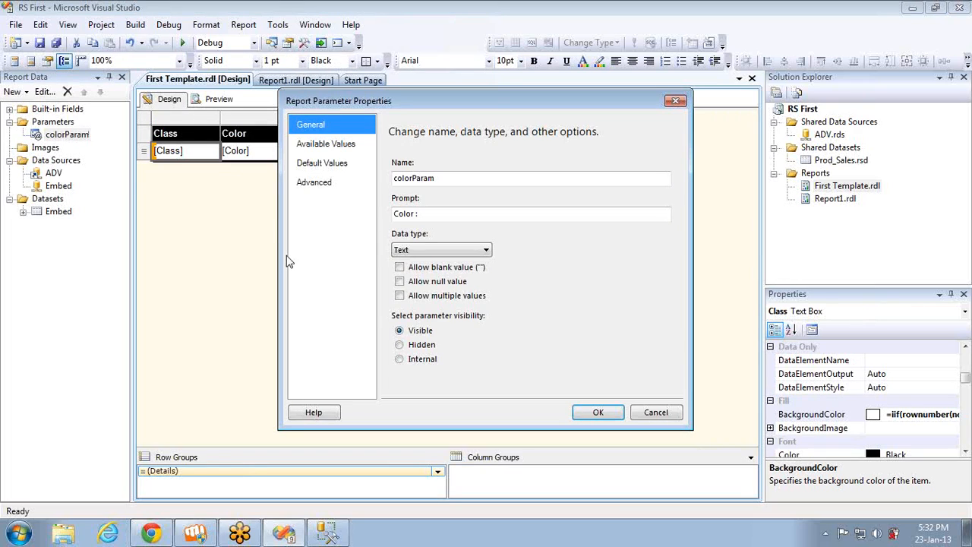
pyautogui.click(445, 256)
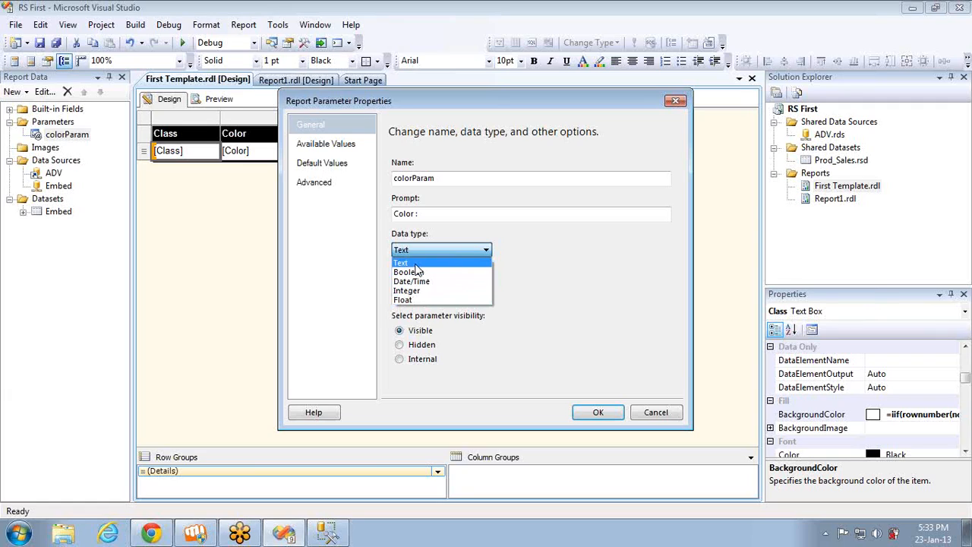
pyautogui.click(415, 264)
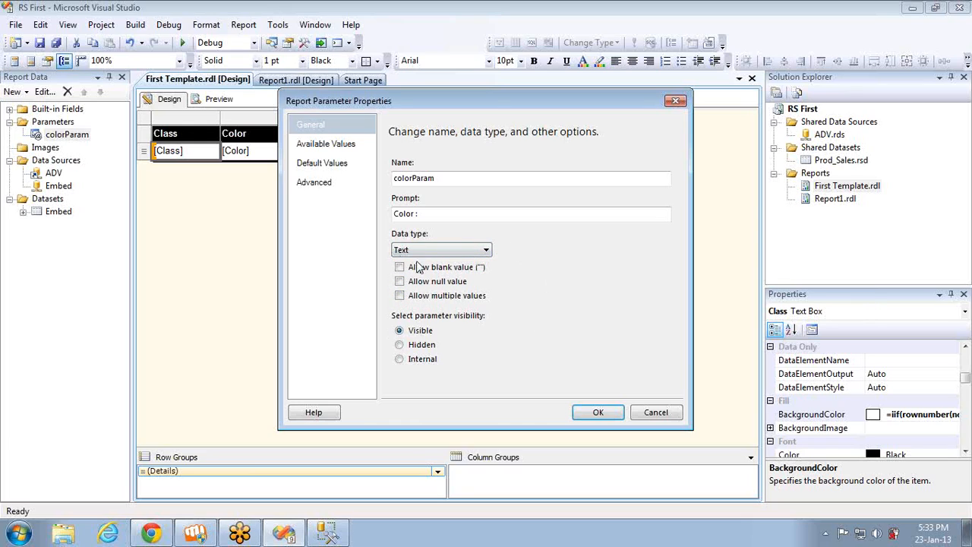
# Specify the available values for colorParam manually, adding an entry with label Red and value Red
pyautogui.click(326, 148)
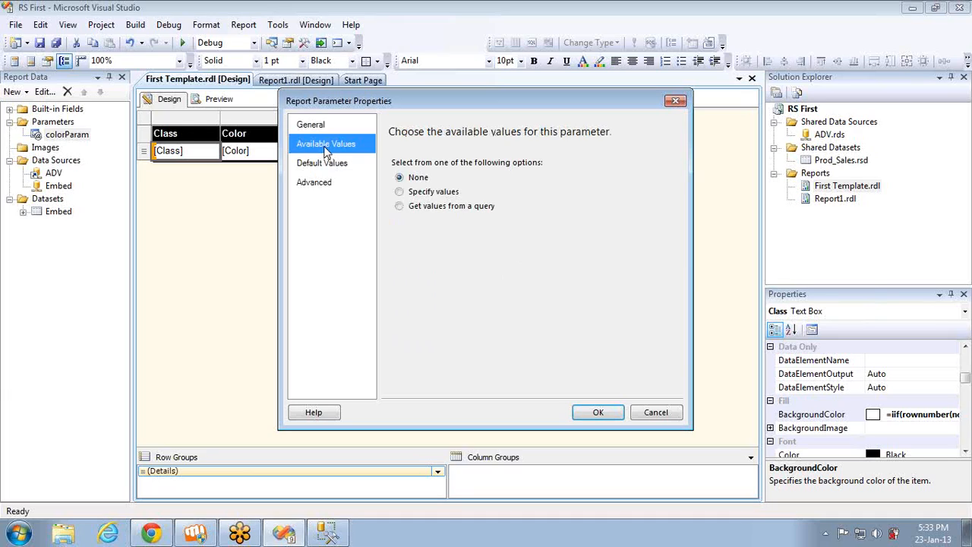
pyautogui.click(414, 182)
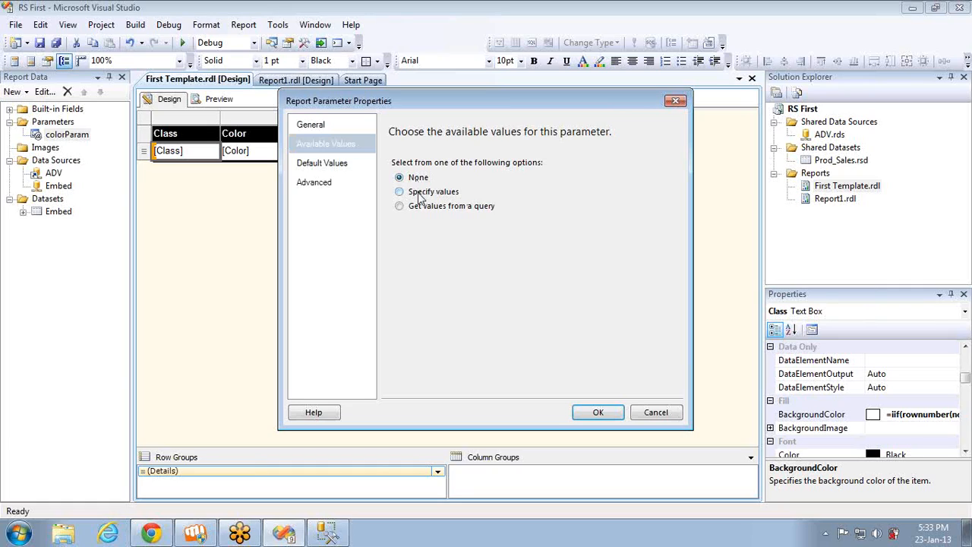
pyautogui.click(420, 199)
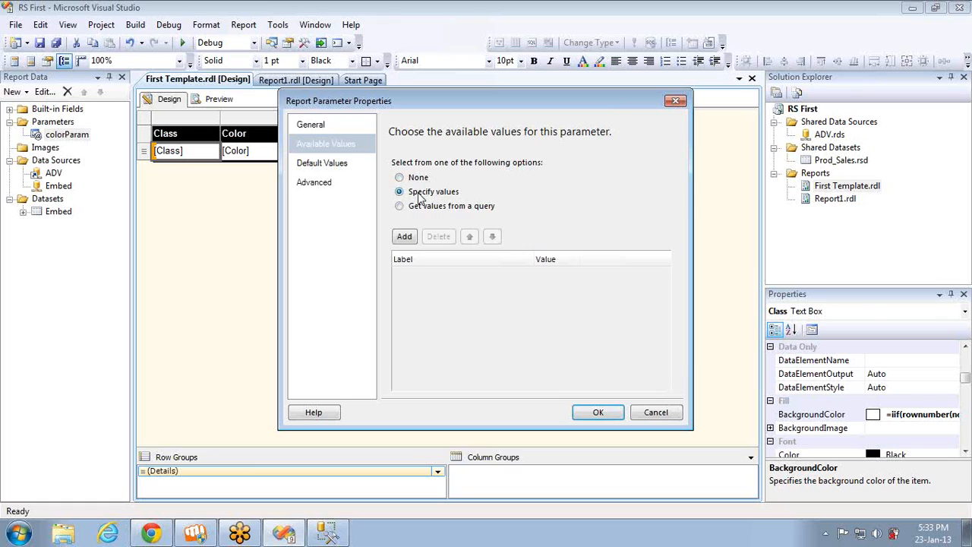
pyautogui.click(405, 237)
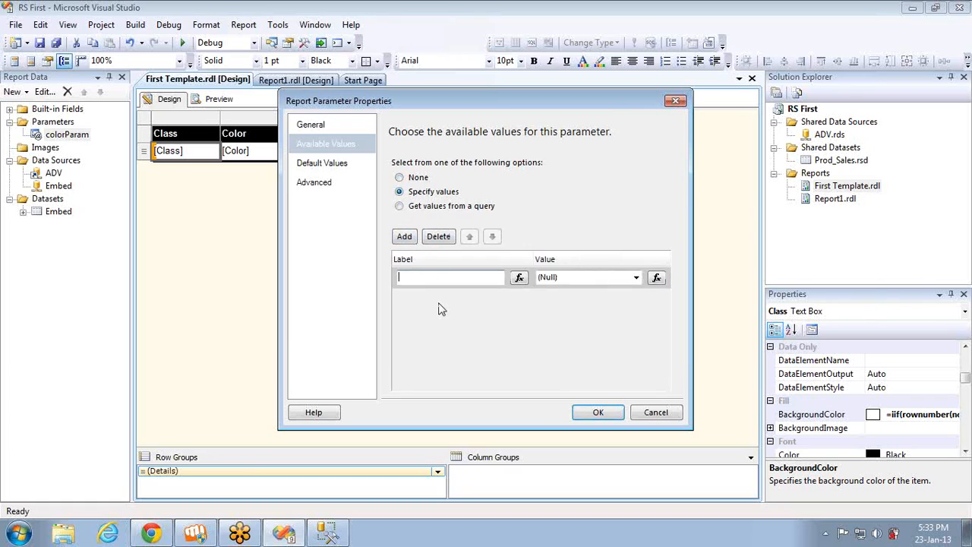
pyautogui.click(432, 278)
pyautogui.write('Red')
pyautogui.click(566, 278)
pyautogui.write('Red')
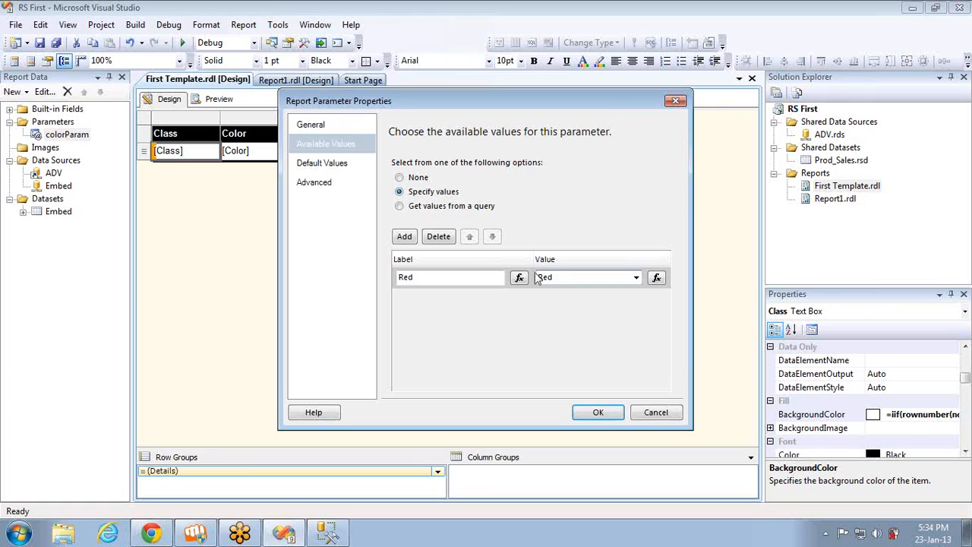
# Add a second available value to colorParam with label Blue and value Blue, and apply the parameter properties
pyautogui.click(405, 237)
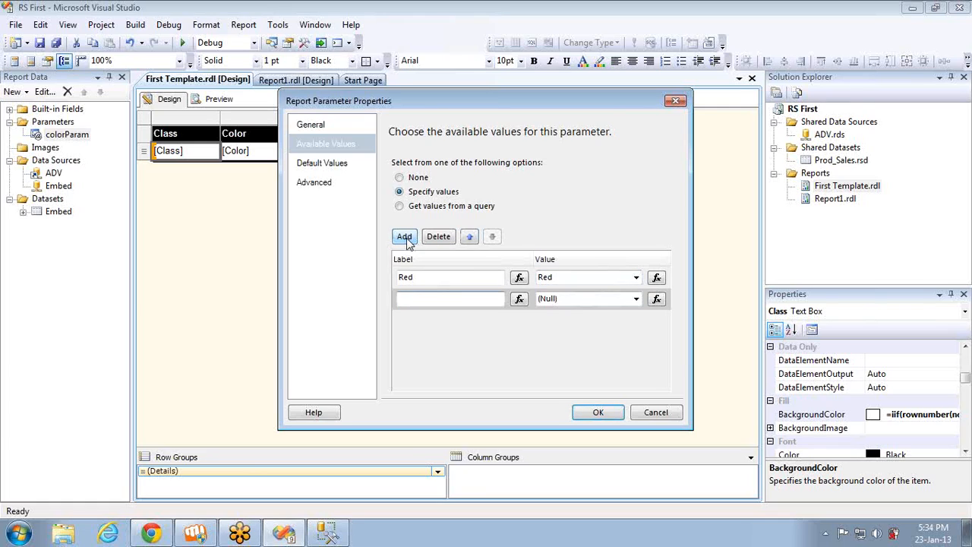
pyautogui.write('Blue')
pyautogui.click(565, 299)
pyautogui.write('Blue')
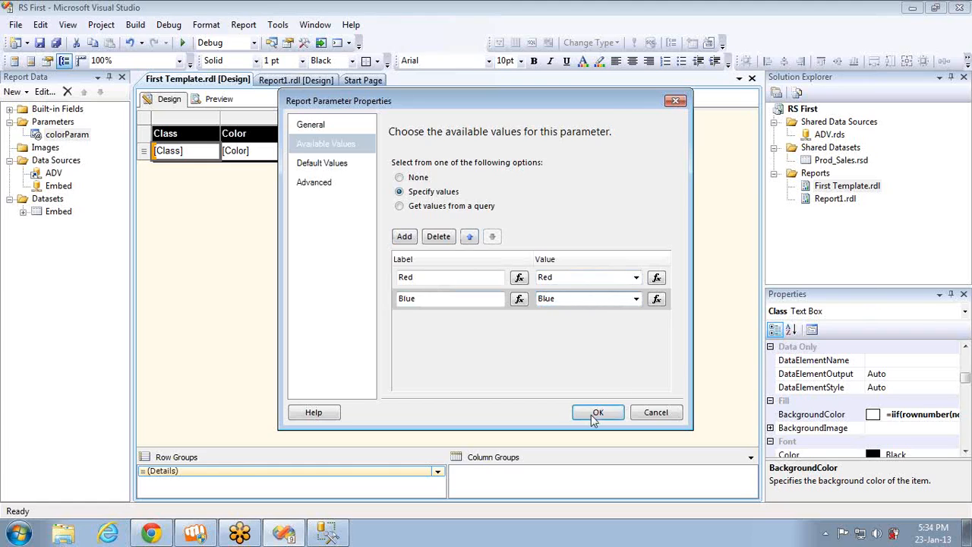
pyautogui.click(598, 417)
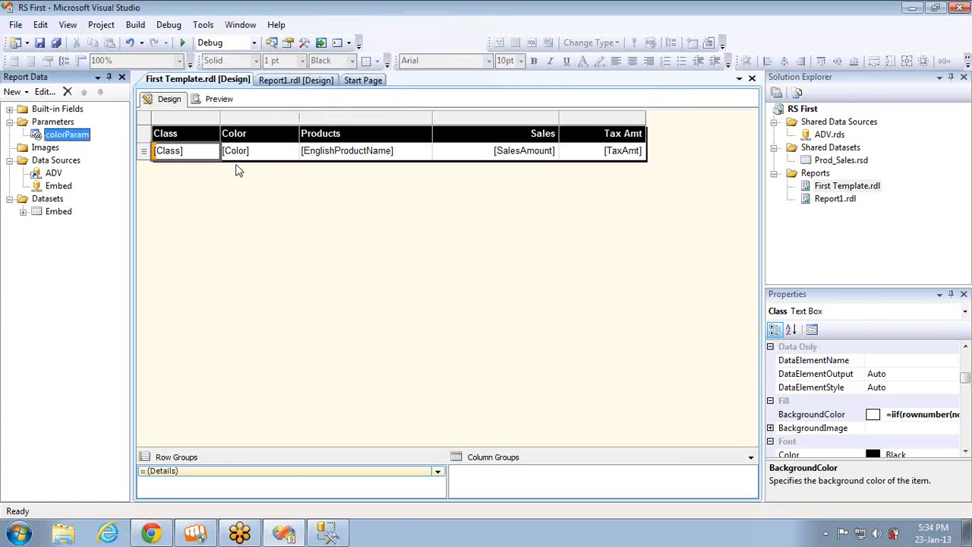
# Preview the report to check the choices offered by the Color parameter, and return to the design view
pyautogui.click(219, 101)
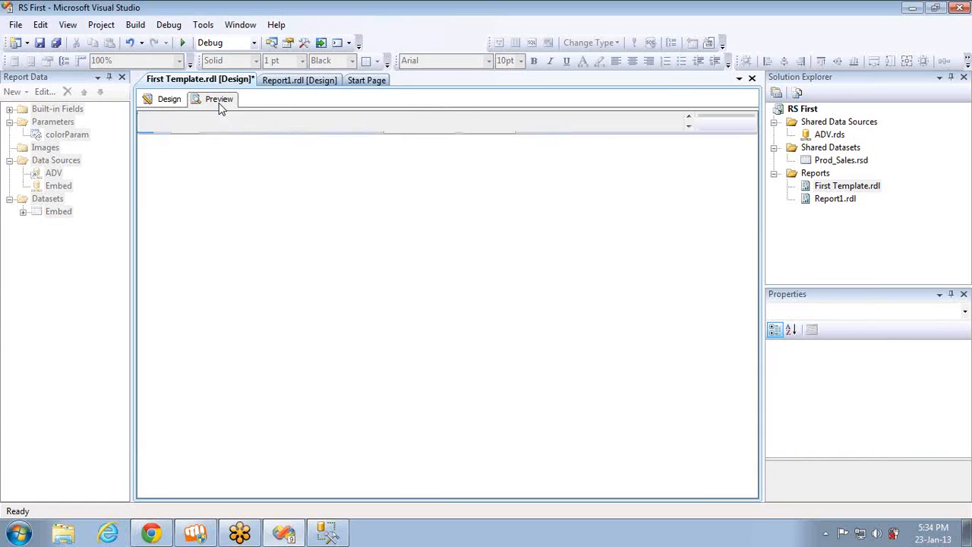
pyautogui.click(223, 125)
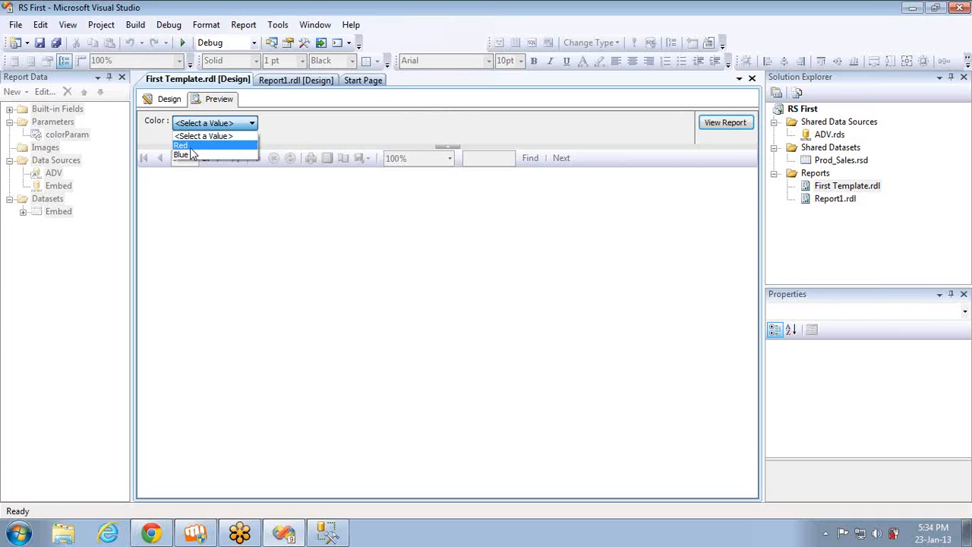
pyautogui.click(180, 107)
pyautogui.click(179, 104)
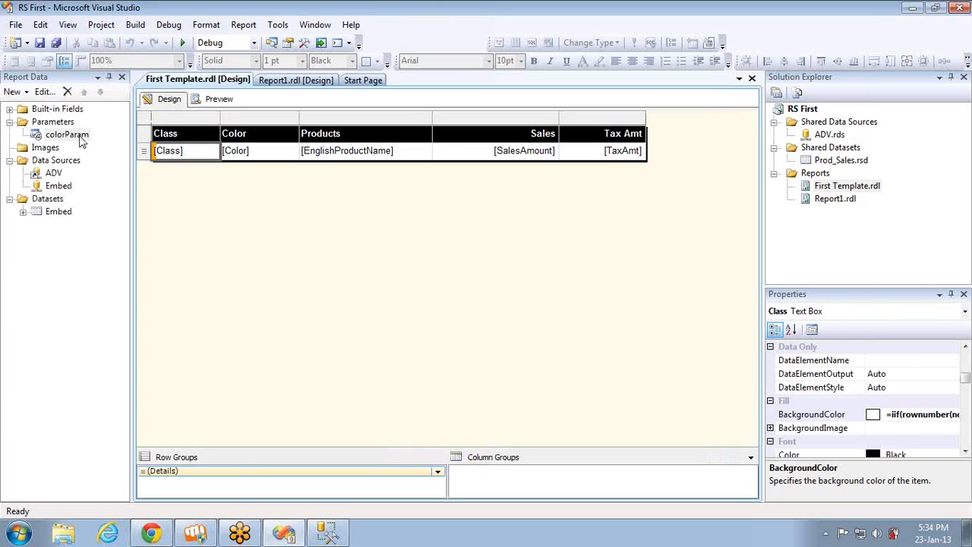
# Change the label of colorParam's Red available value to Red Color, keeping Red as its value, and apply it
pyautogui.doubleClick(67, 134)
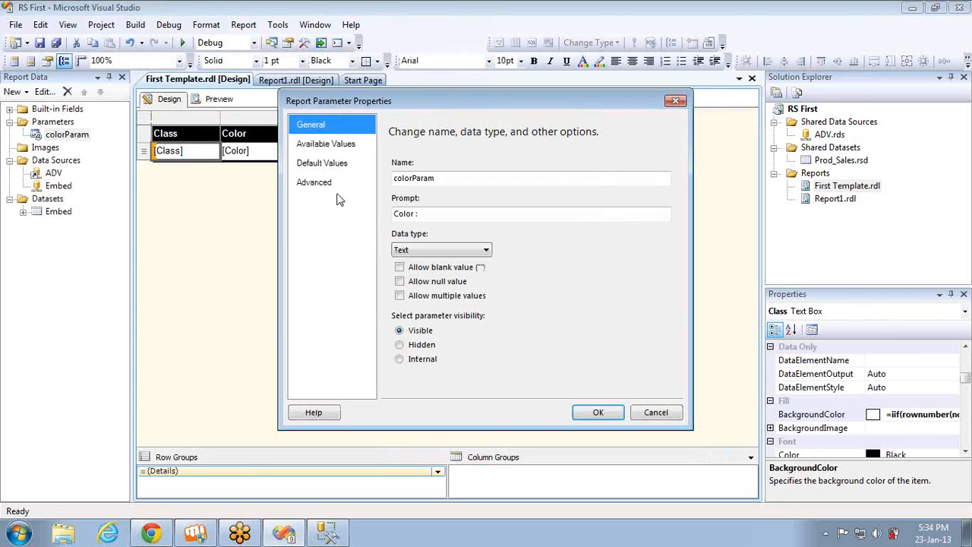
pyautogui.click(343, 145)
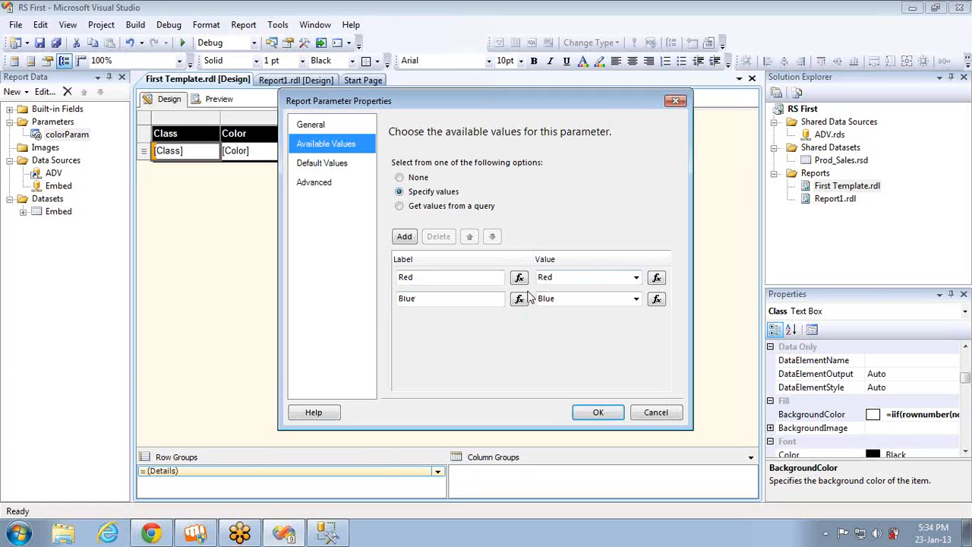
pyautogui.click(486, 279)
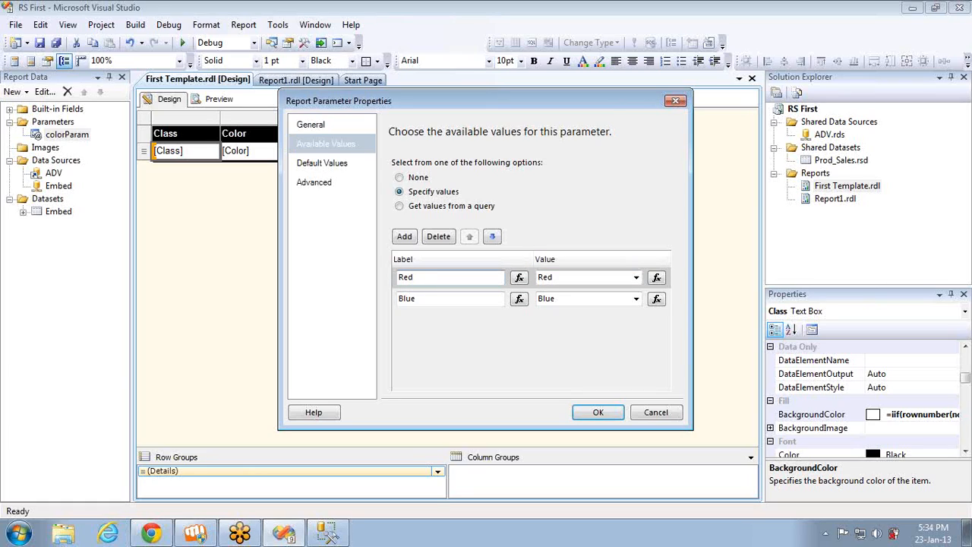
pyautogui.write('Color')
pyautogui.click(559, 280)
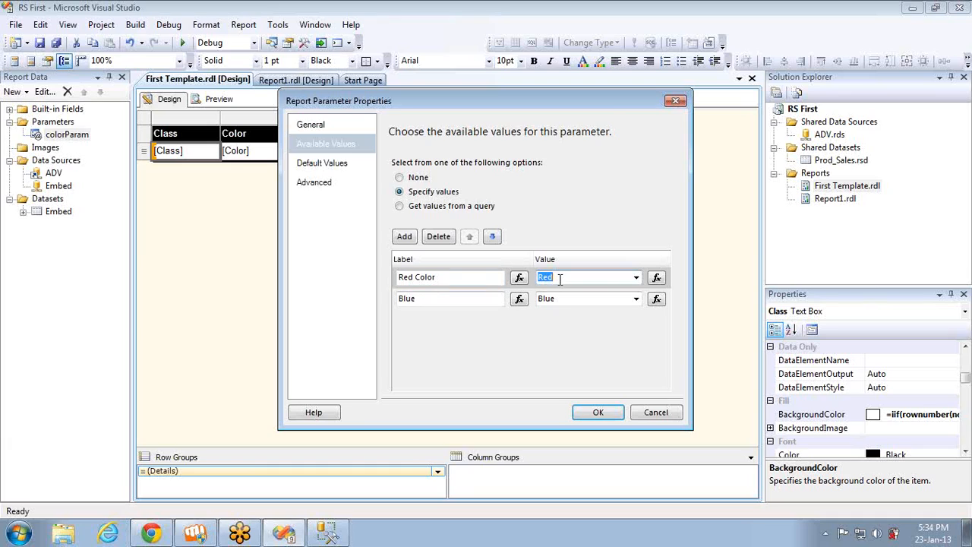
pyautogui.click(593, 413)
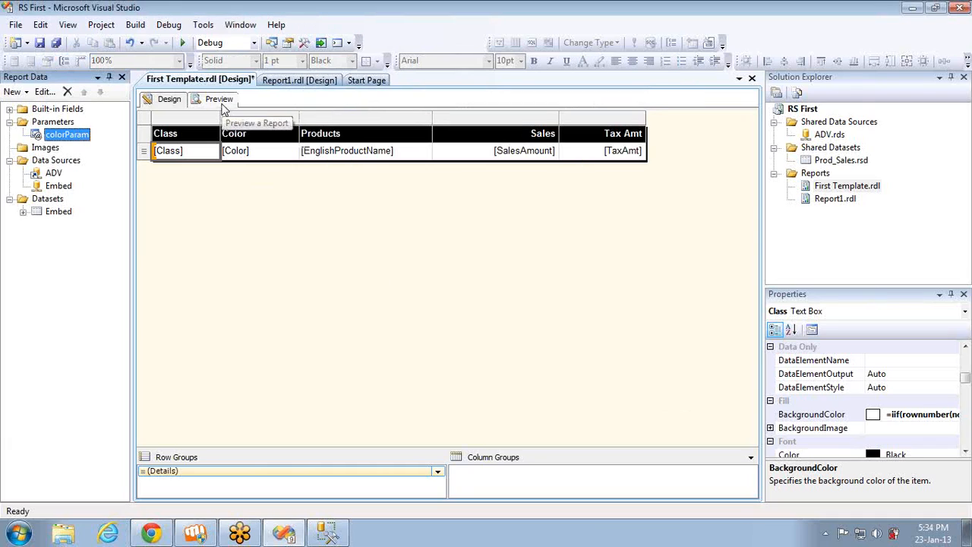
# Preview the report to check the relabelled Red choice in the Color list, and go back to the design view
pyautogui.click(219, 100)
pyautogui.click(233, 125)
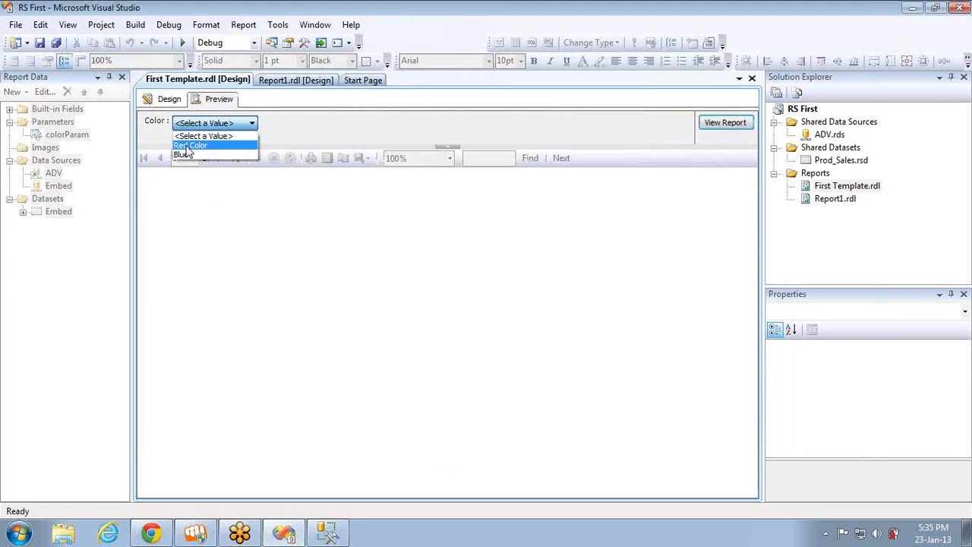
pyautogui.click(168, 105)
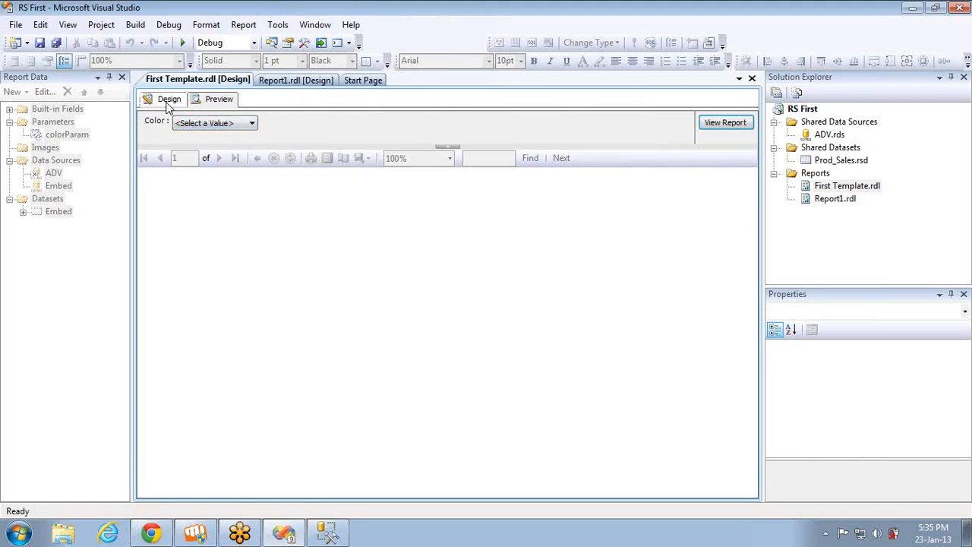
pyautogui.click(168, 101)
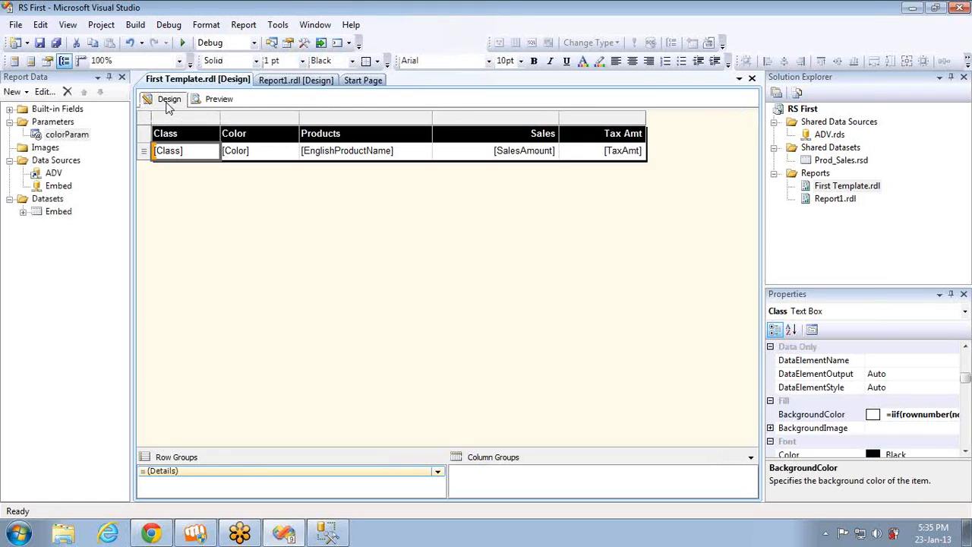
# Change the label of colorParam's Blue available value to Blue Color
pyautogui.doubleClick(67, 135)
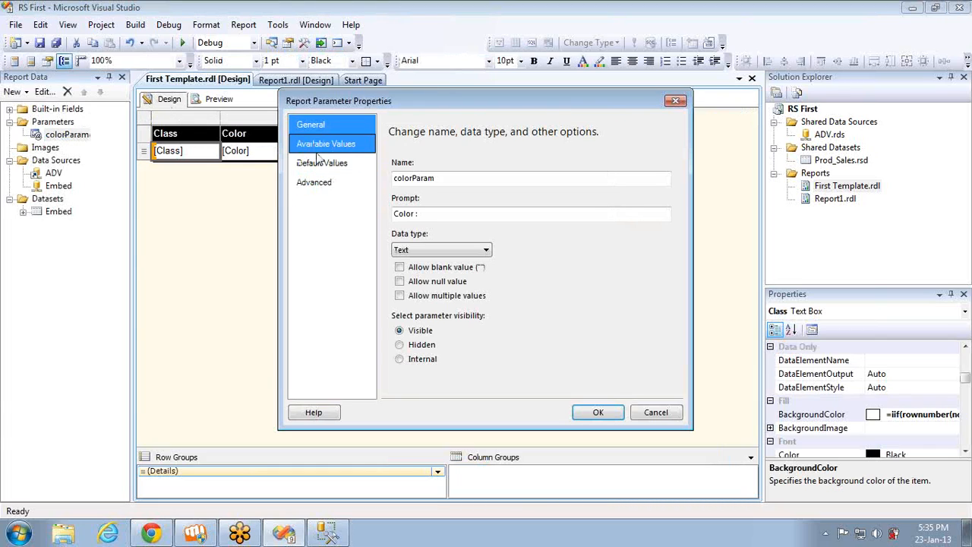
pyautogui.click(321, 147)
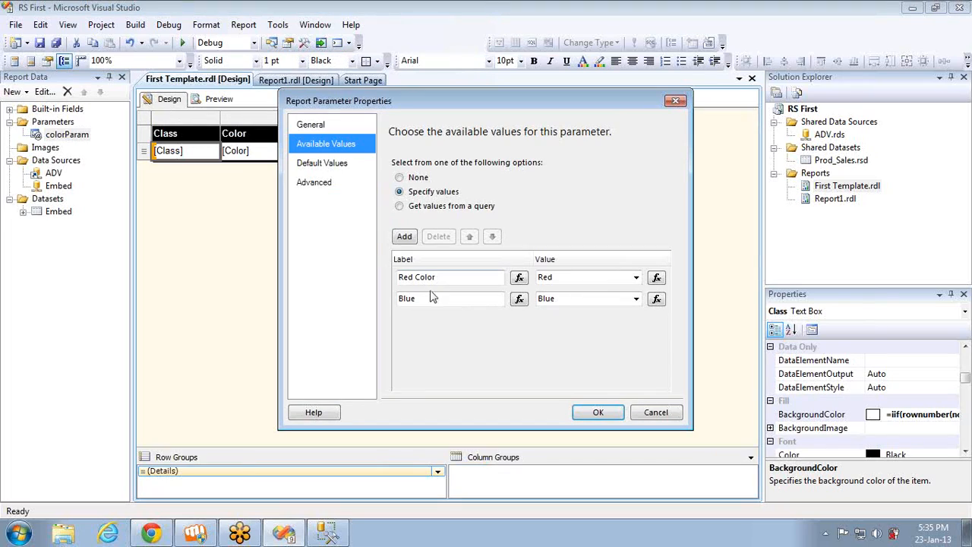
pyautogui.click(430, 297)
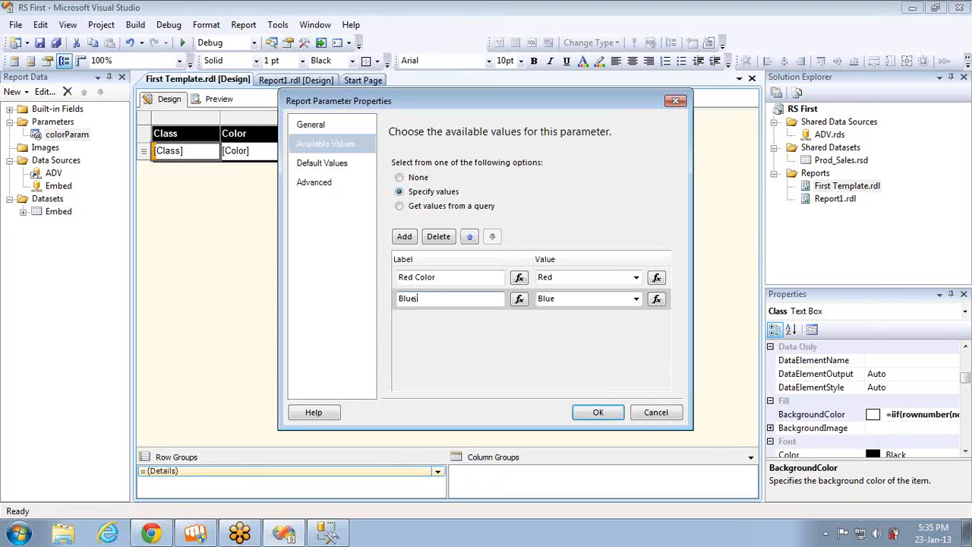
pyautogui.write('Color')
# Specify Red as the default value of colorParam and apply the parameter properties
pyautogui.click(329, 170)
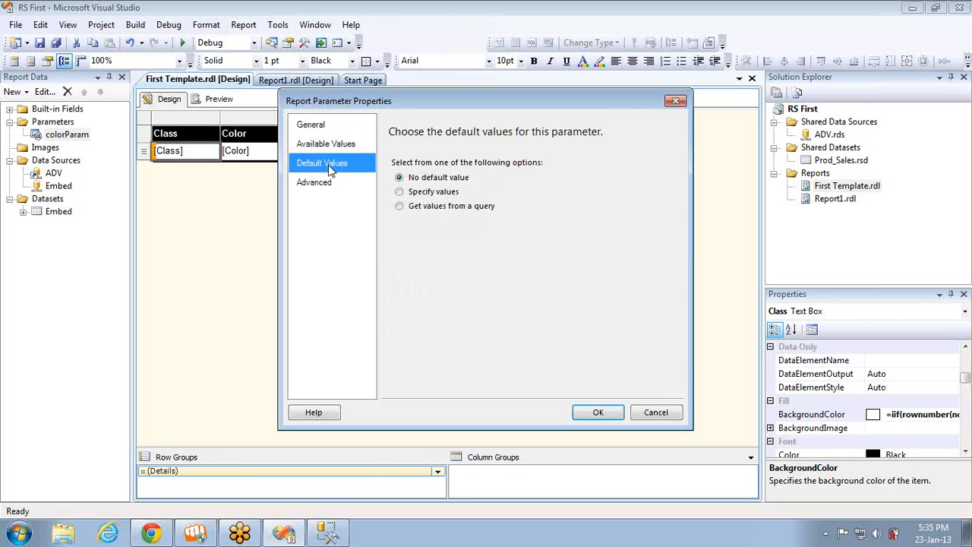
pyautogui.click(400, 192)
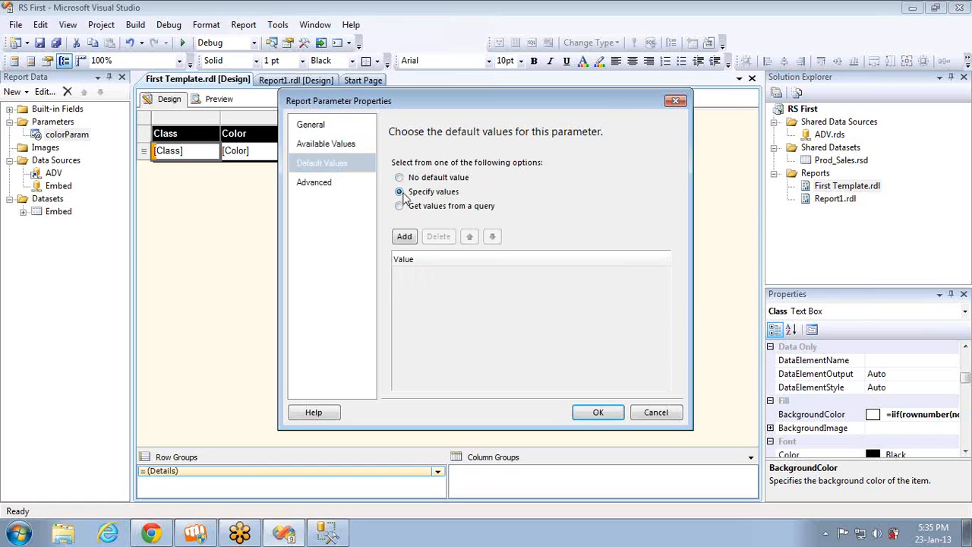
pyautogui.click(405, 237)
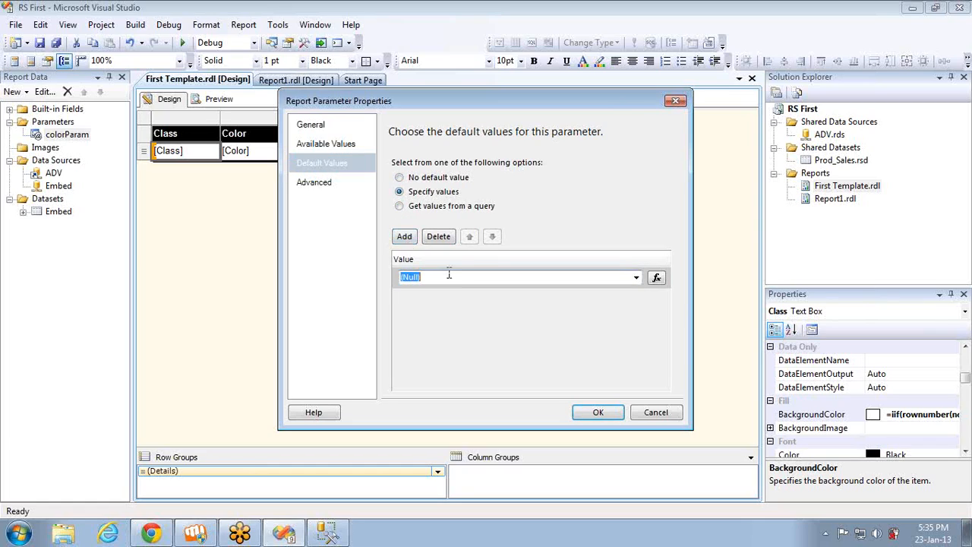
pyautogui.write('RE')
pyautogui.press('BackSpace')
pyautogui.write('ed')
pyautogui.click(598, 414)
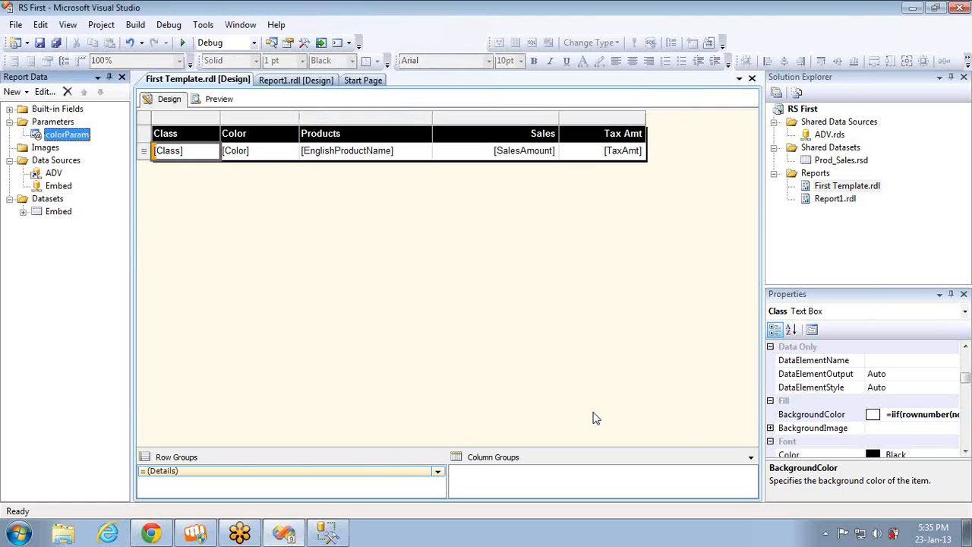
# Preview the report with the default color, and run it again with Blue Color selected
pyautogui.click(216, 102)
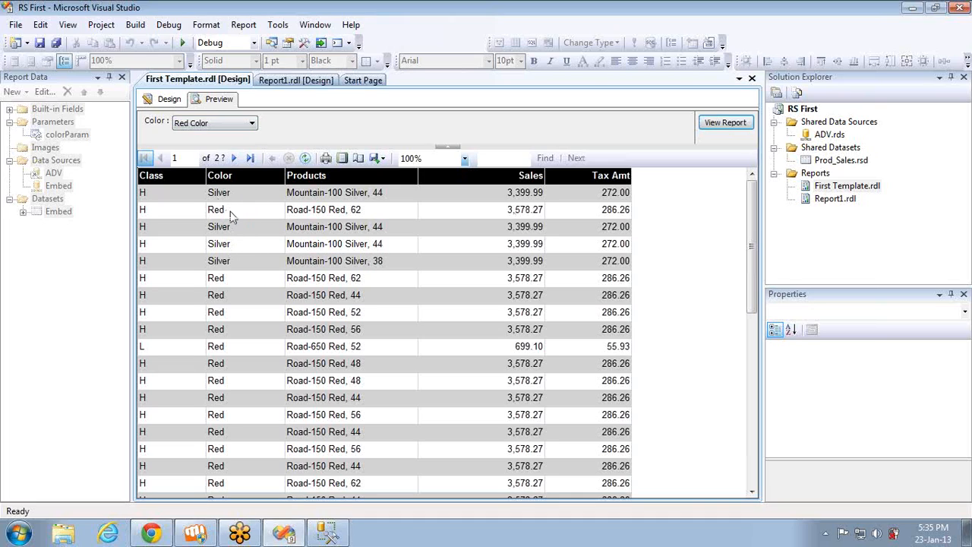
pyautogui.click(213, 126)
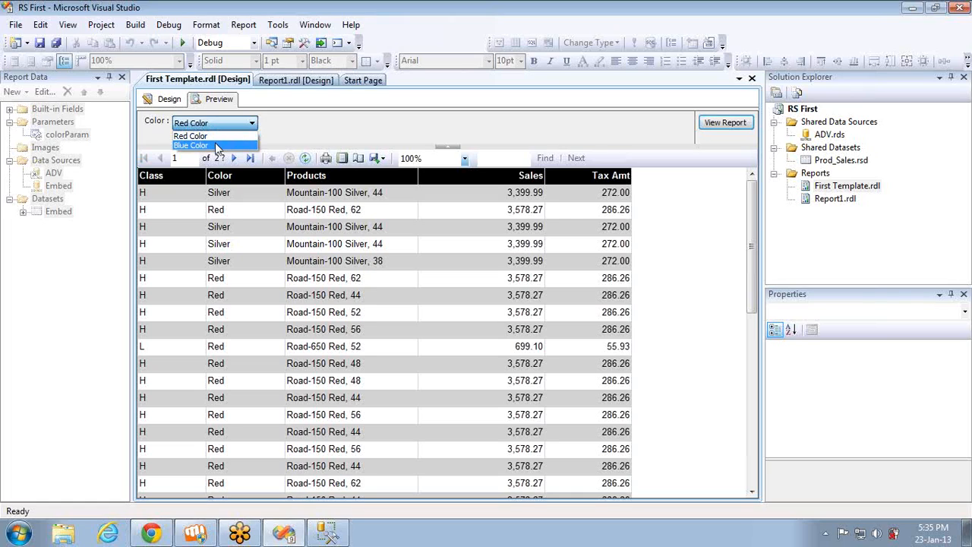
pyautogui.click(215, 144)
pyautogui.click(726, 124)
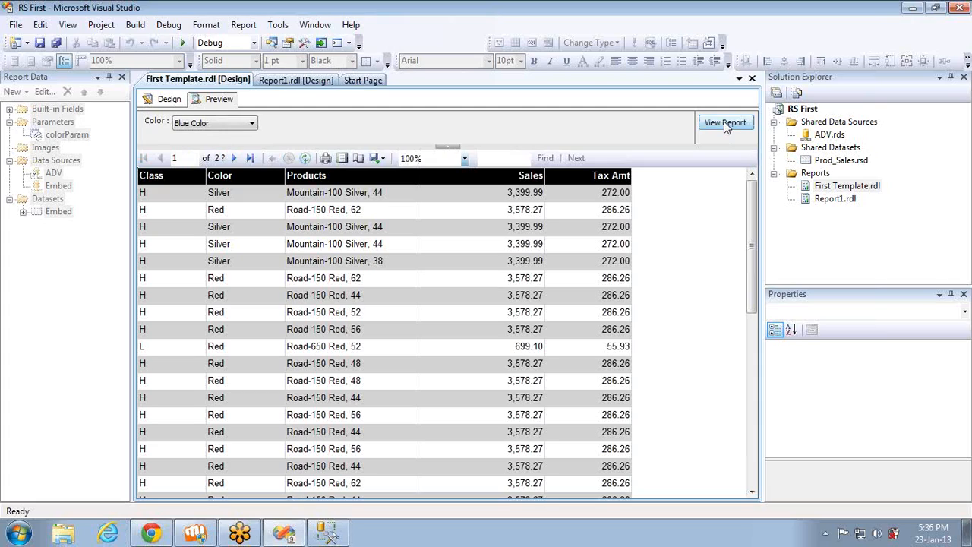
# Return to the design view and review colorParam's general properties, closing them without changing anything
pyautogui.click(163, 101)
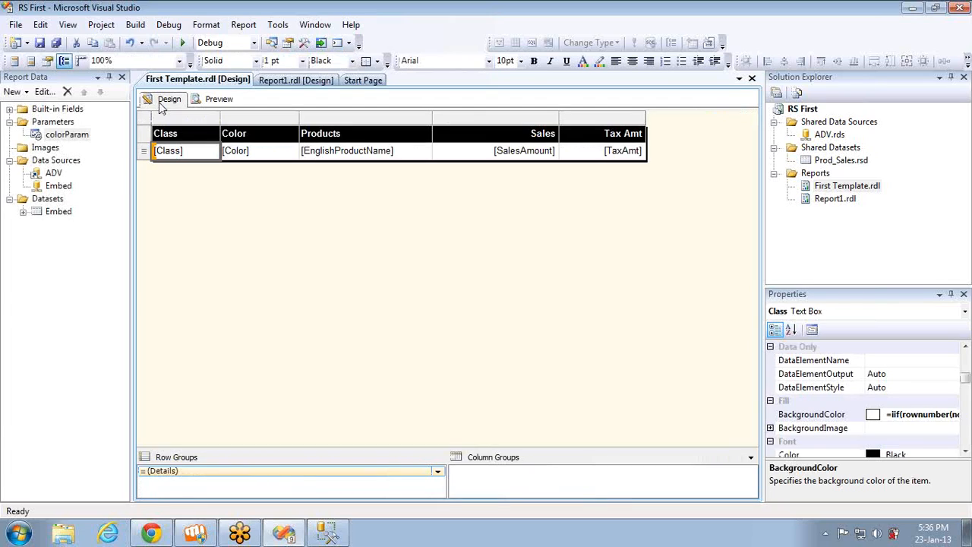
pyautogui.click(53, 139)
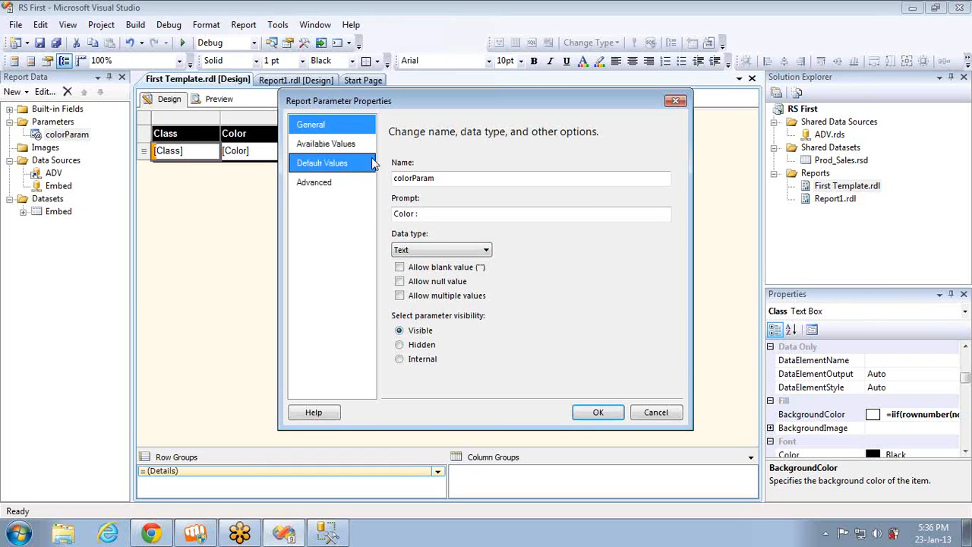
pyautogui.click(584, 415)
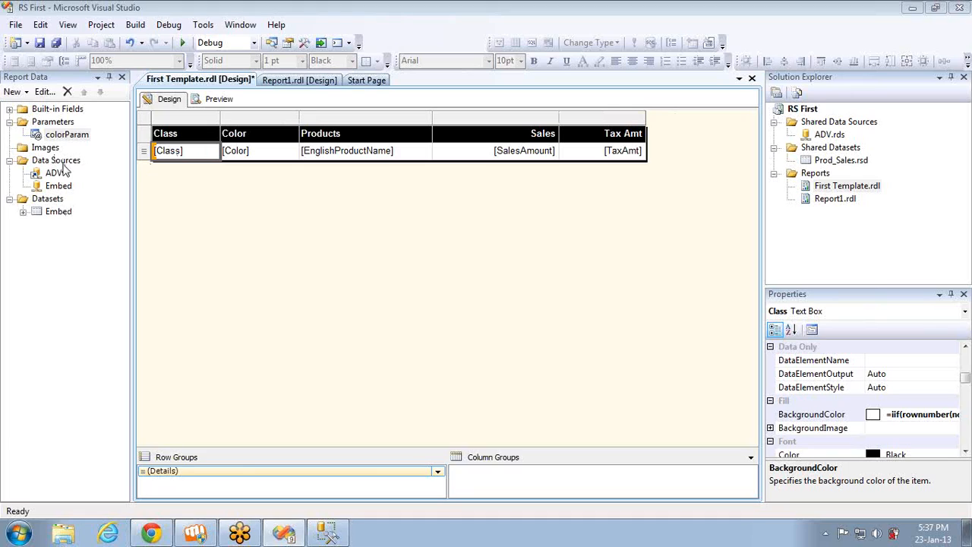
pyautogui.doubleClick(57, 212)
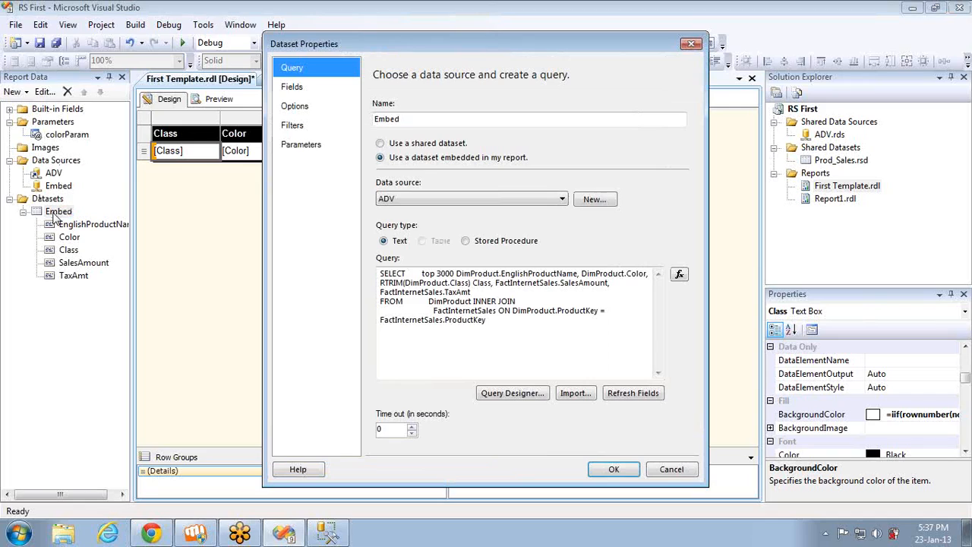
pyautogui.click(500, 325)
pyautogui.press('Return')
pyautogui.write('Whe')
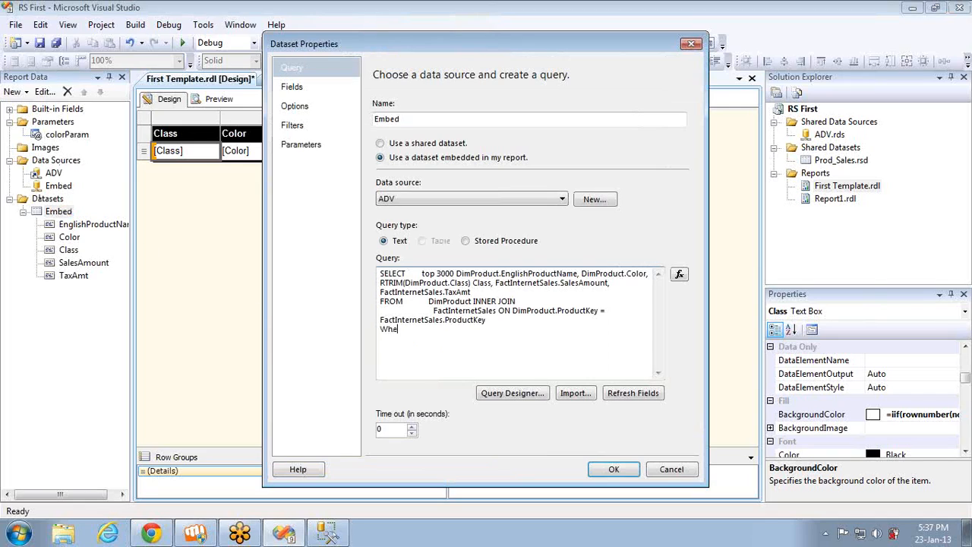
pyautogui.write("re Color='@Color'")
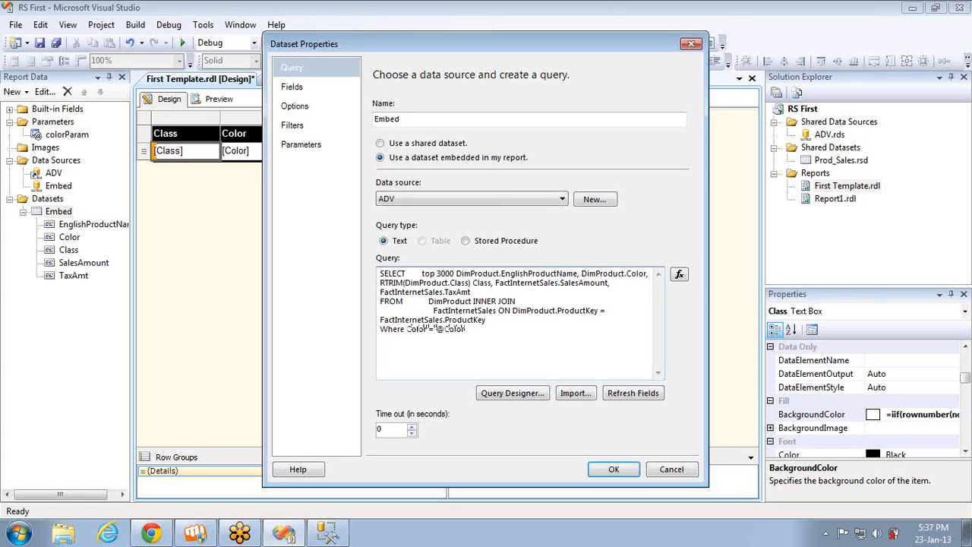
pyautogui.hotkey('ctrl', 'a')
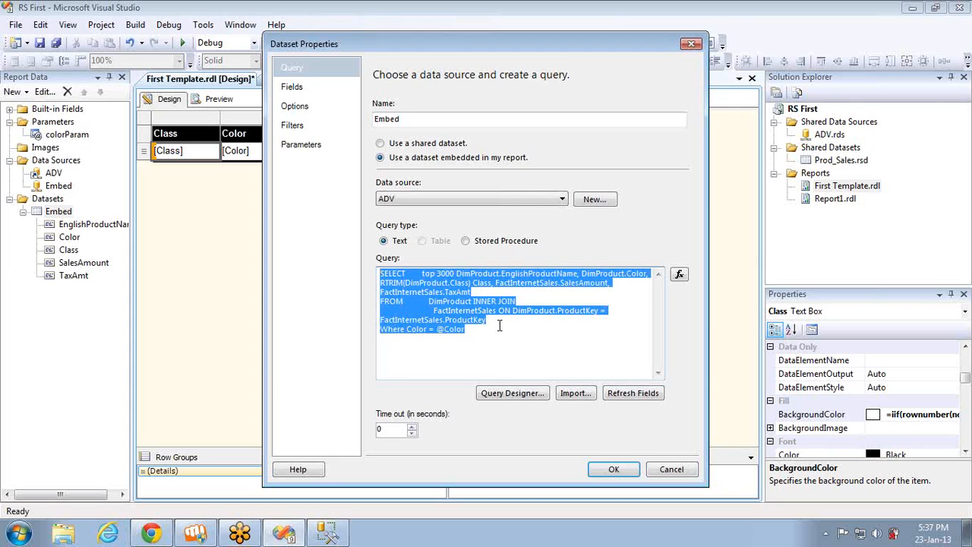
pyautogui.doubleClick(417, 329)
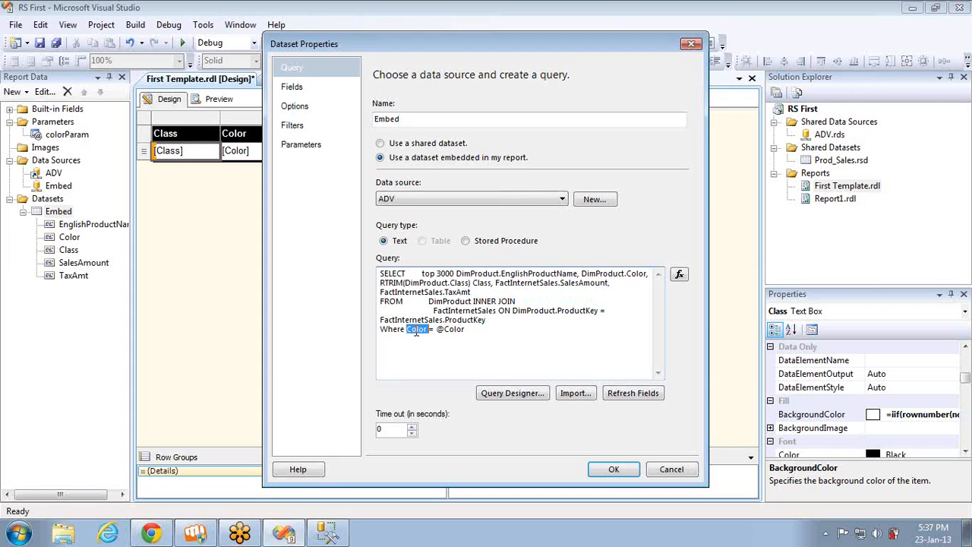
pyautogui.doubleClick(453, 331)
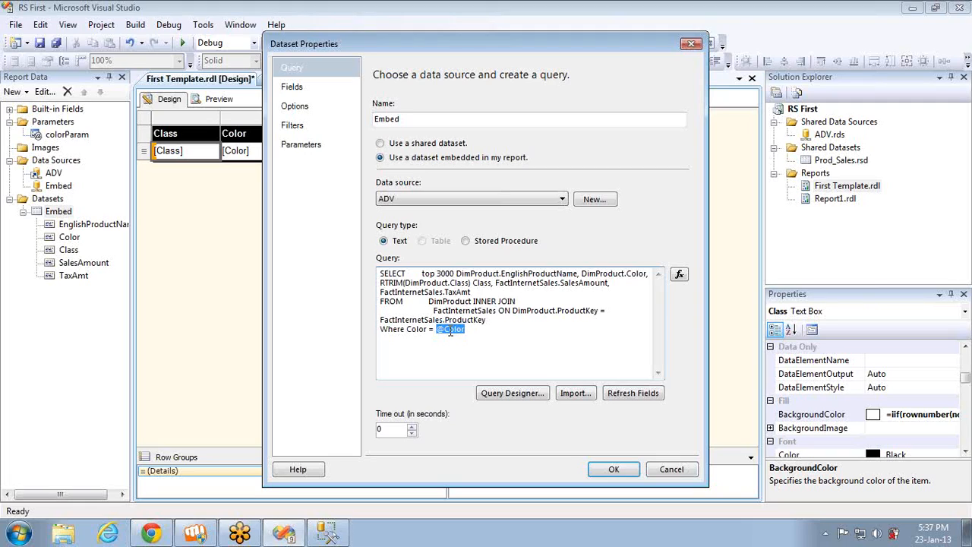
pyautogui.click(296, 148)
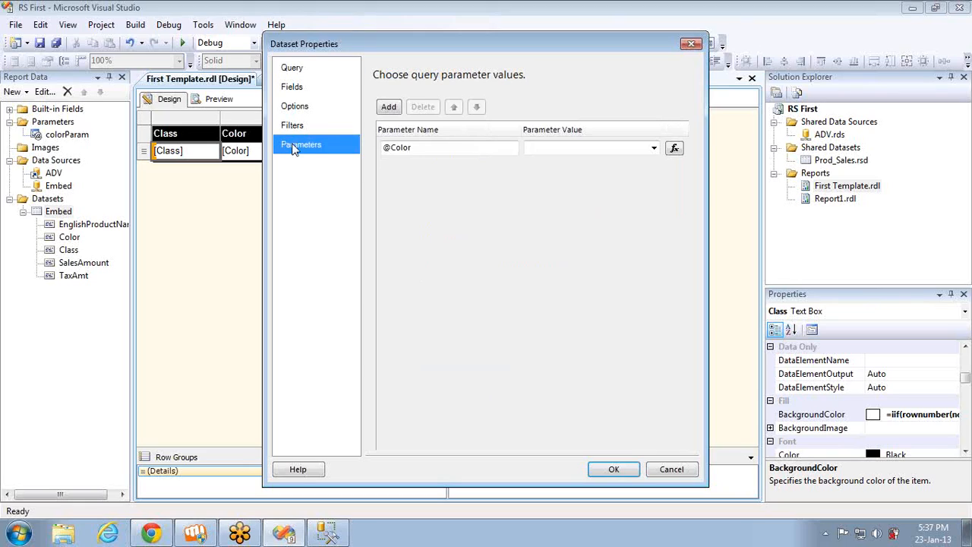
pyautogui.click(403, 152)
pyautogui.click(315, 72)
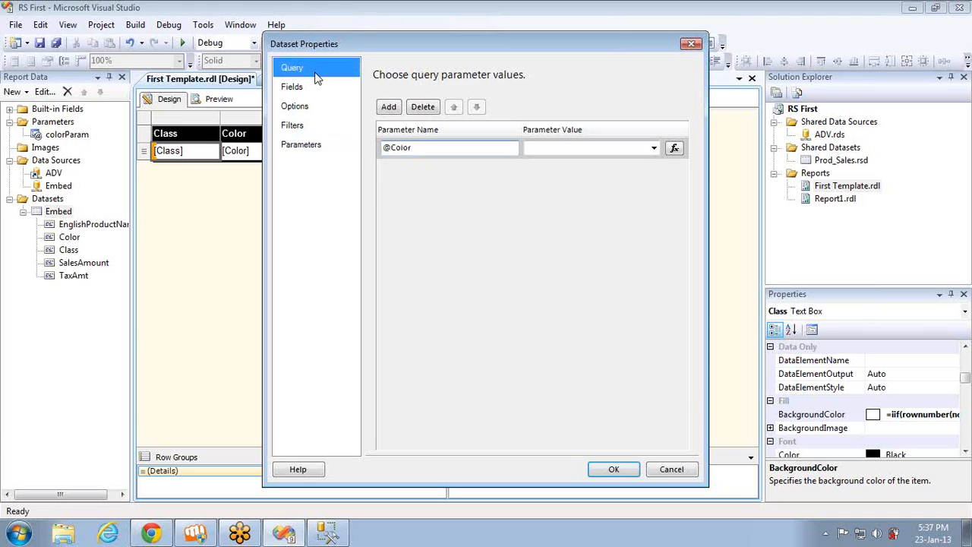
pyautogui.click(320, 143)
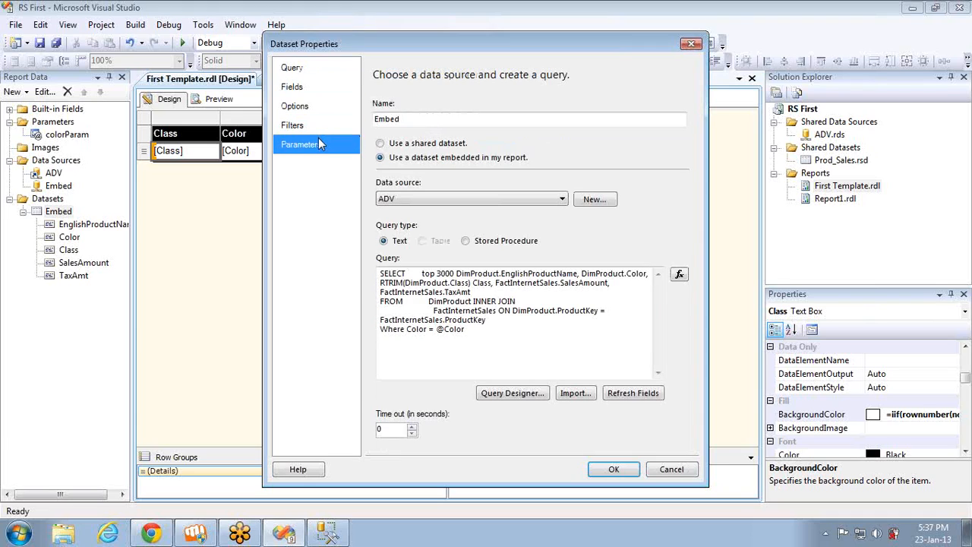
pyautogui.click(655, 148)
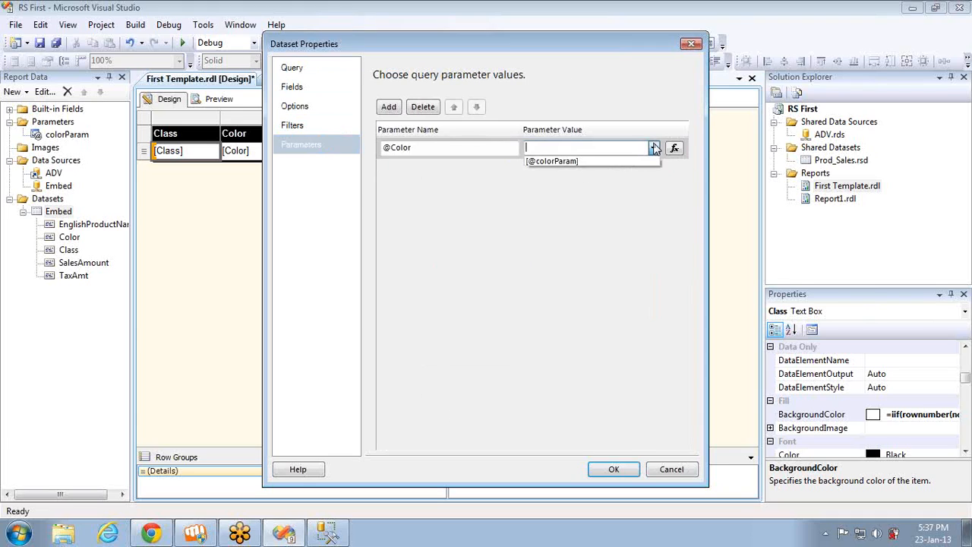
pyautogui.click(598, 162)
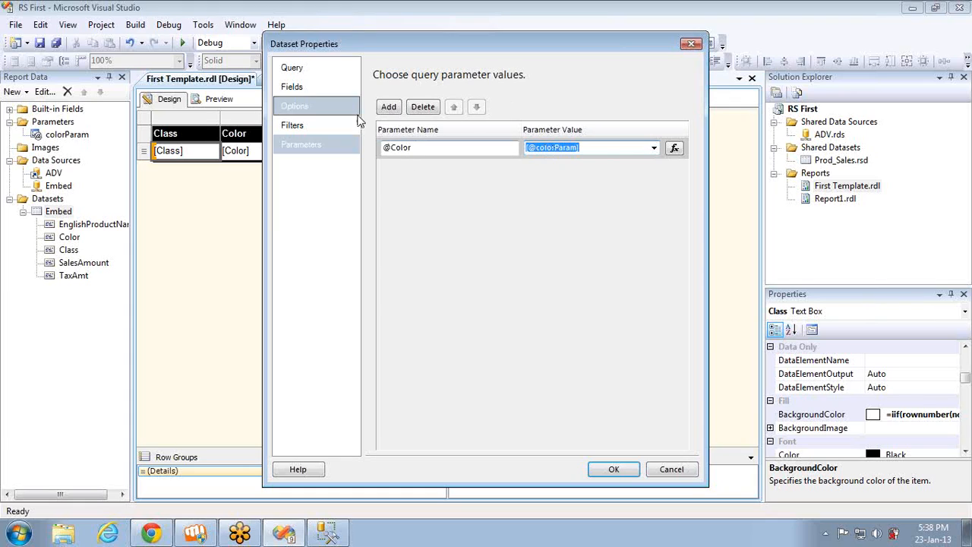
pyautogui.click(304, 73)
pyautogui.click(456, 274)
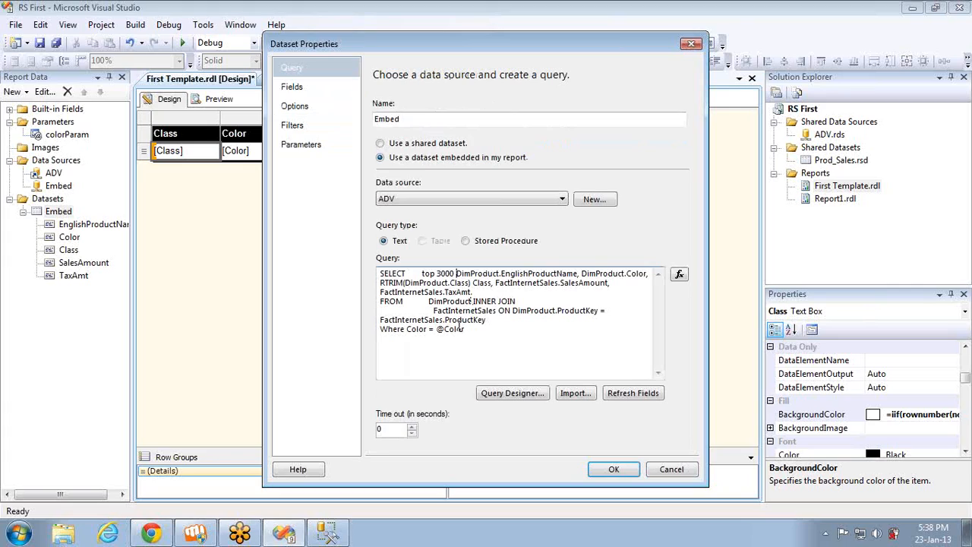
pyautogui.doubleClick(460, 328)
pyautogui.write("'Blue'")
pyautogui.doubleClick(447, 329)
pyautogui.write('Red')
pyautogui.doubleClick(447, 329)
pyautogui.write('@Color')
pyautogui.click(306, 144)
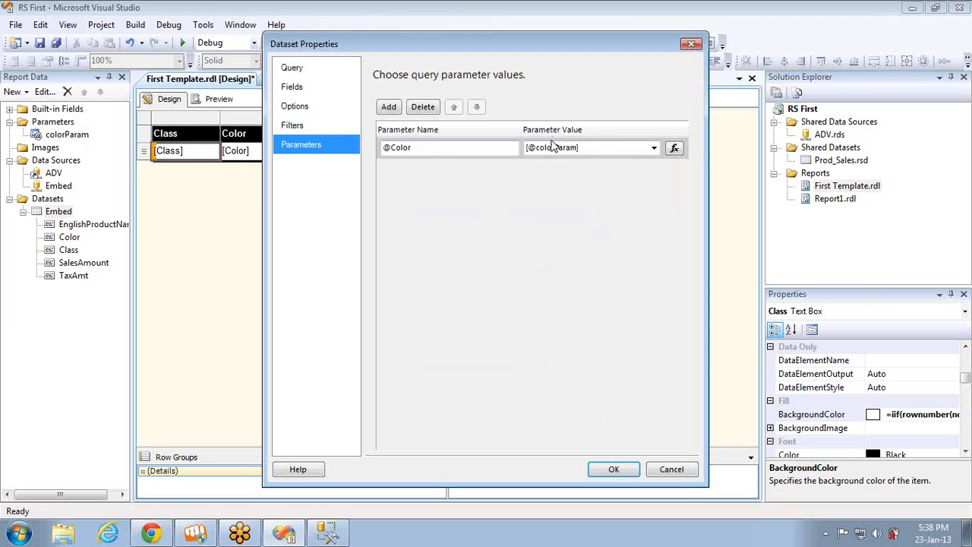
pyautogui.click(619, 475)
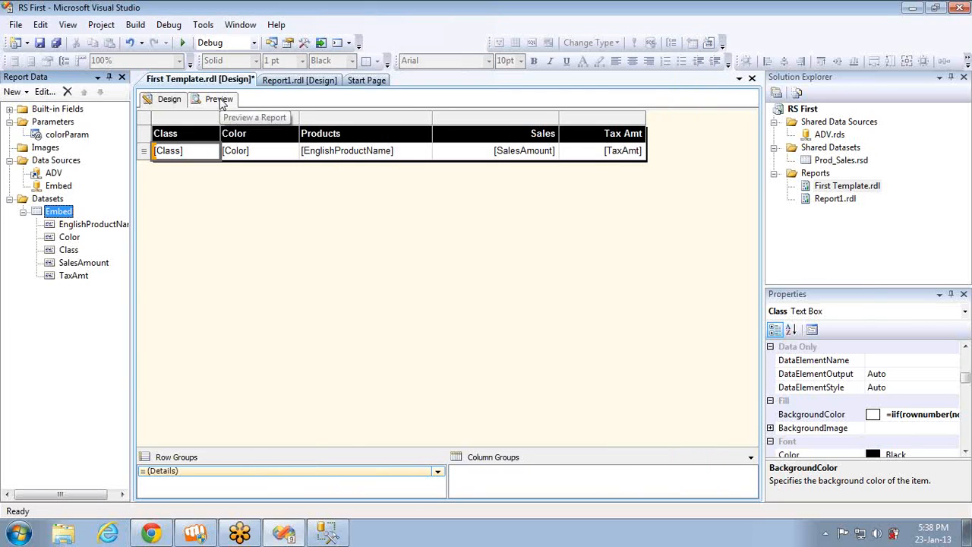
pyautogui.click(220, 99)
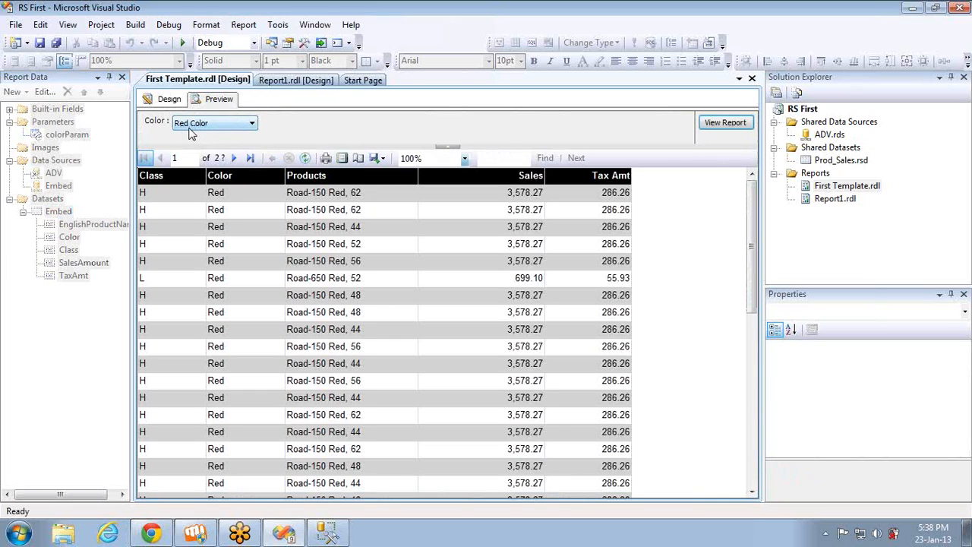
pyautogui.click(190, 124)
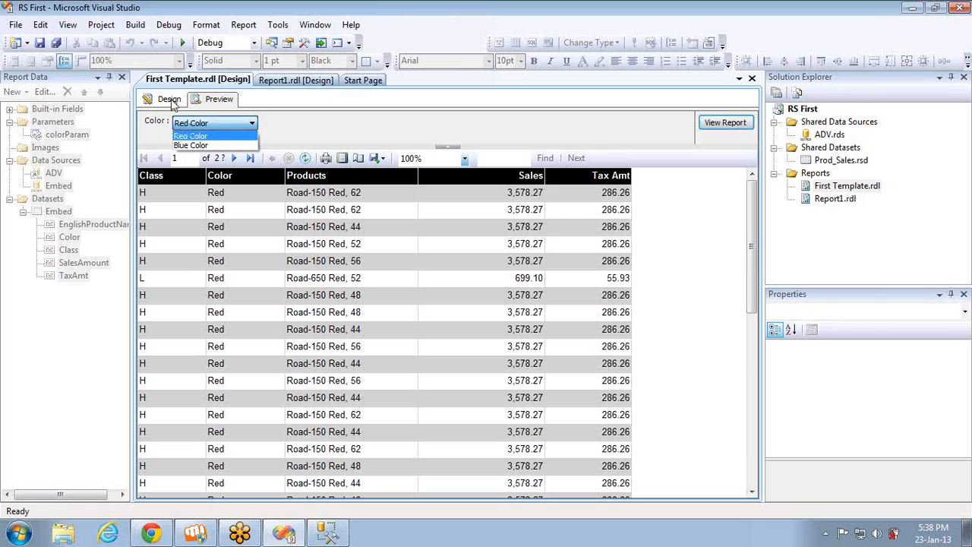
# Return to the design view and review the Embed dataset's query and parameter mapping, closing the properties without changes
pyautogui.click(172, 102)
pyautogui.click(171, 102)
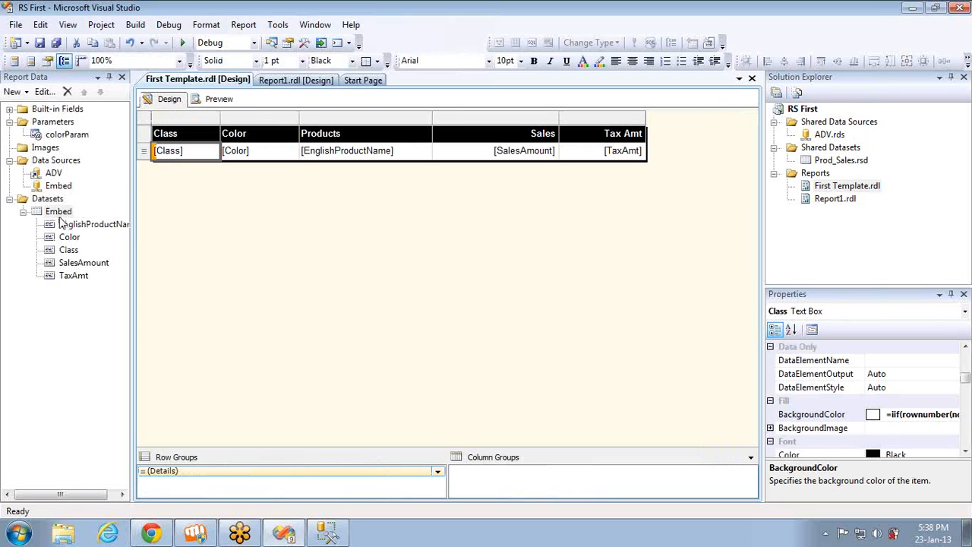
pyautogui.doubleClick(58, 211)
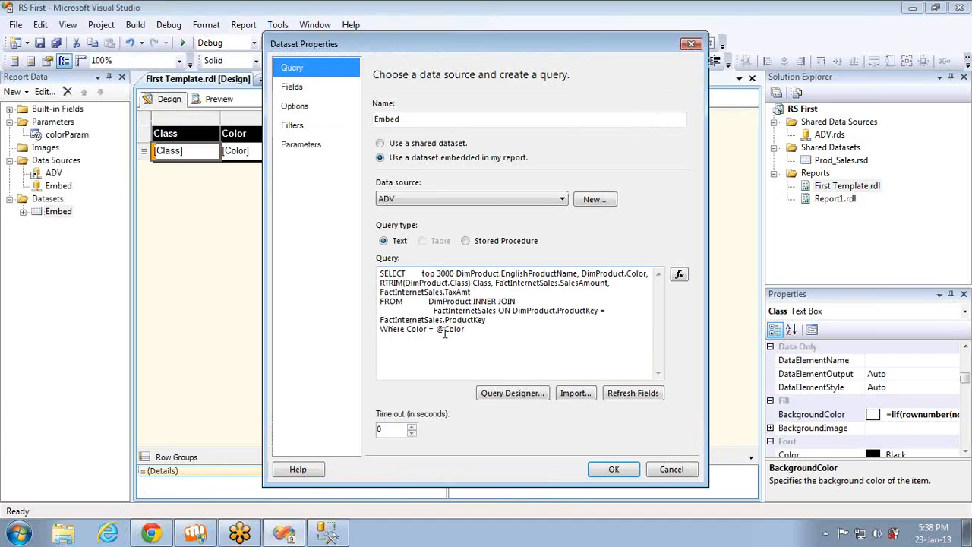
pyautogui.click(298, 147)
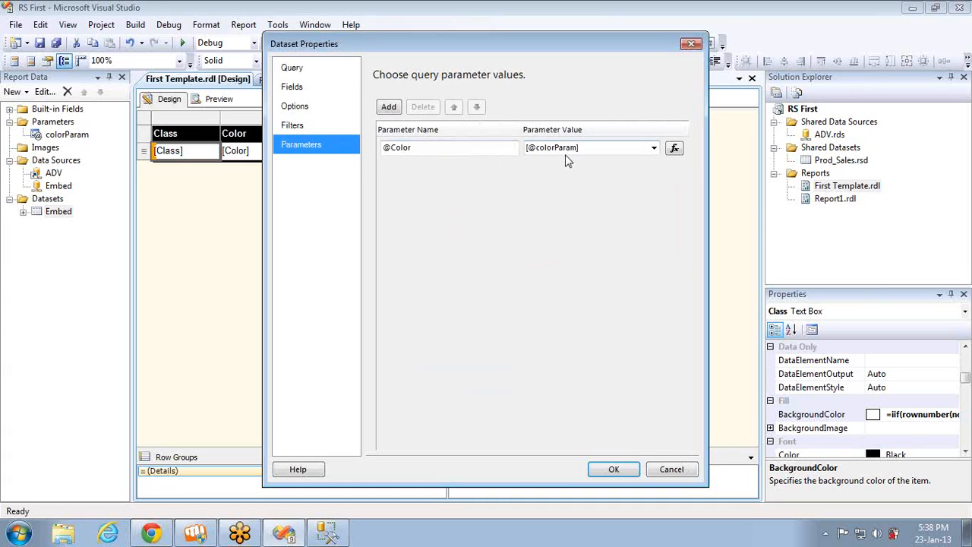
pyautogui.click(658, 474)
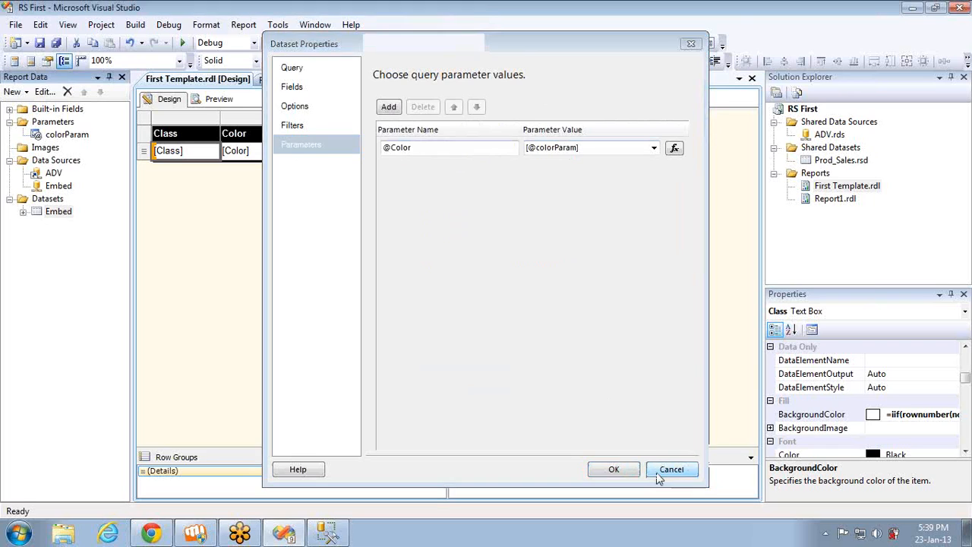
# Preview the report again and run it with Blue Color selected
pyautogui.click(219, 99)
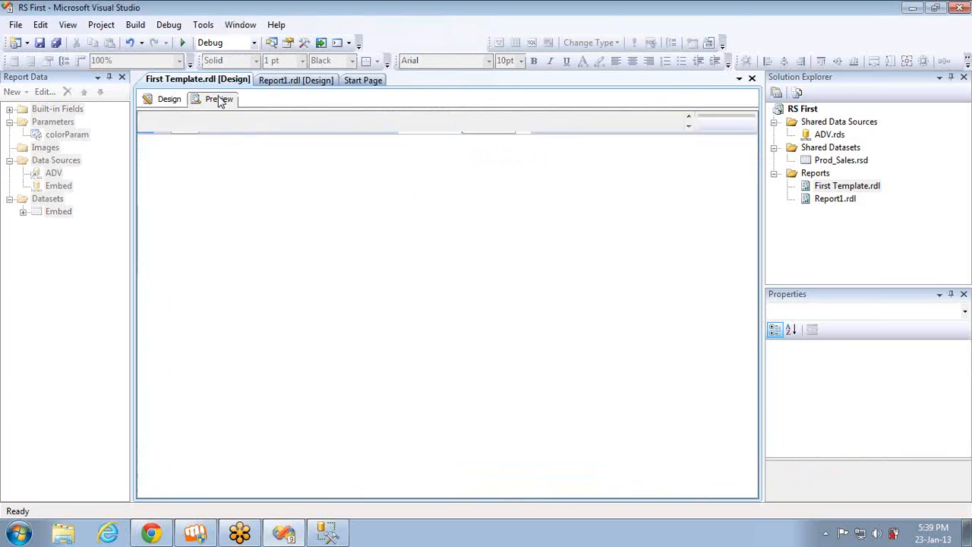
pyautogui.click(219, 123)
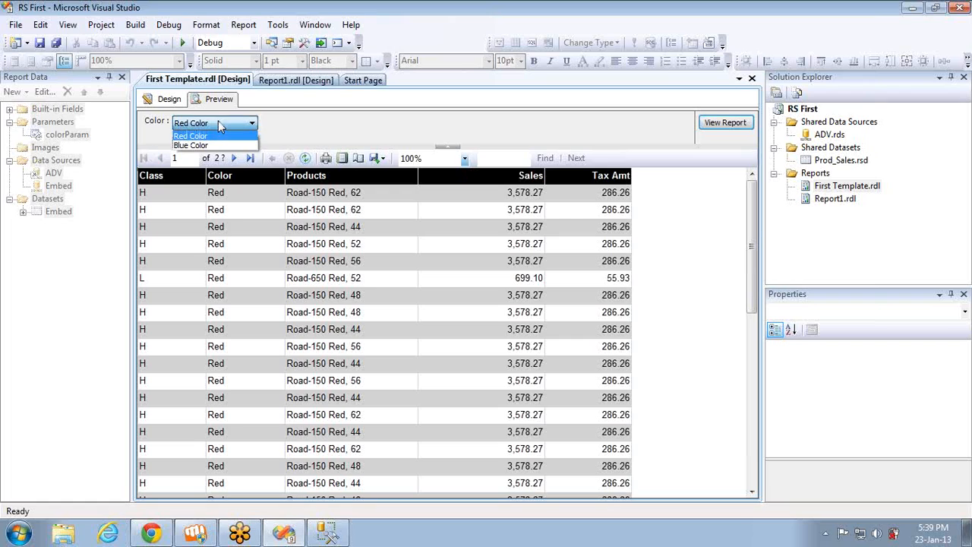
pyautogui.click(212, 146)
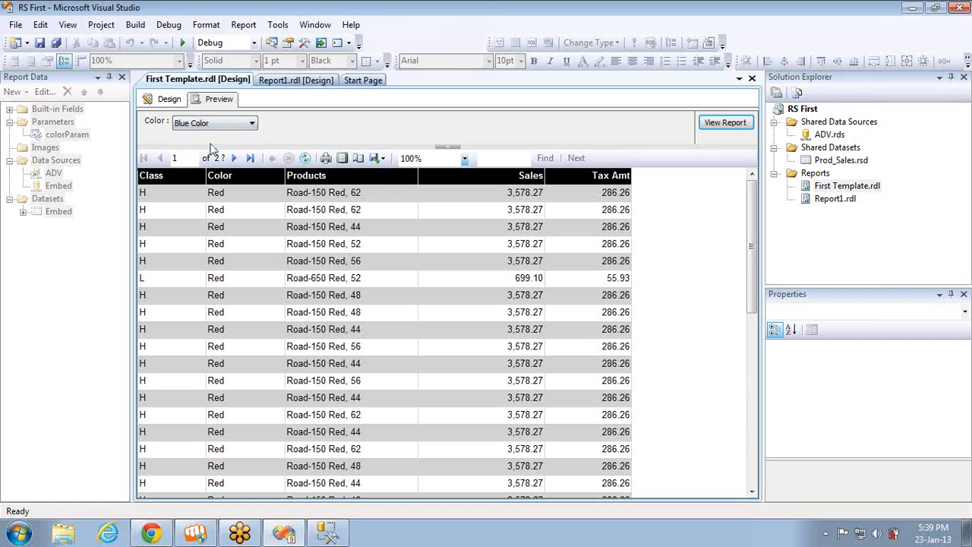
pyautogui.click(711, 125)
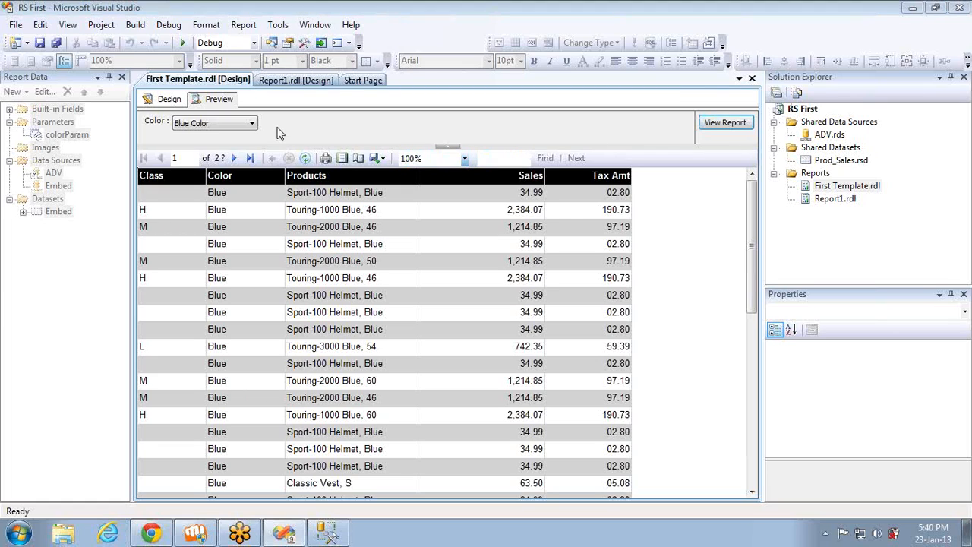
# Return to the design view and add an available value to colorParam with the label Yellow Color and value Yellow
pyautogui.click(169, 100)
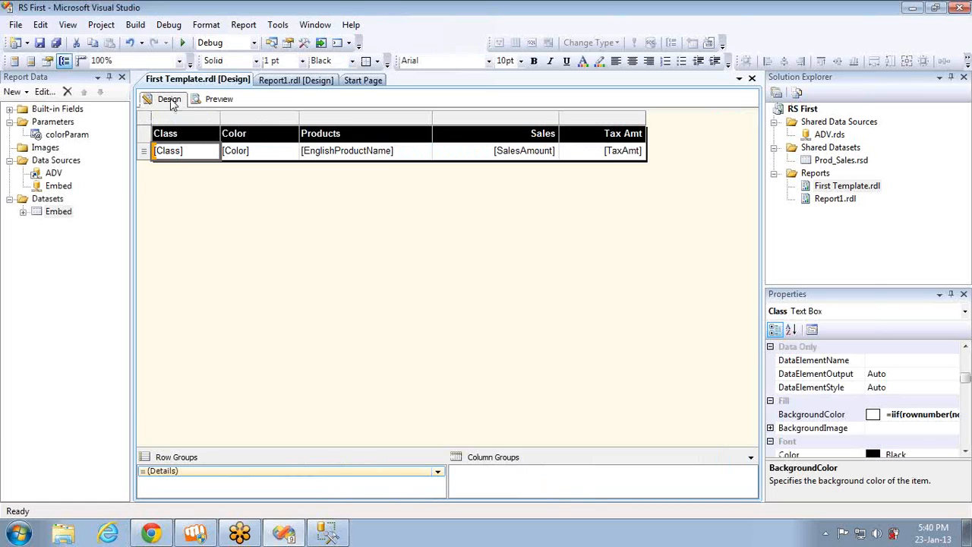
pyautogui.click(51, 137)
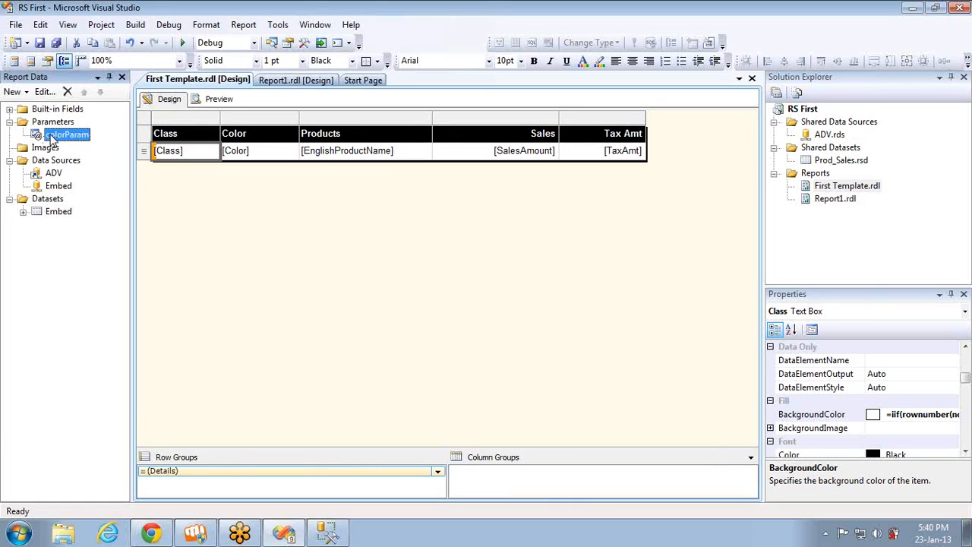
pyautogui.doubleClick(51, 137)
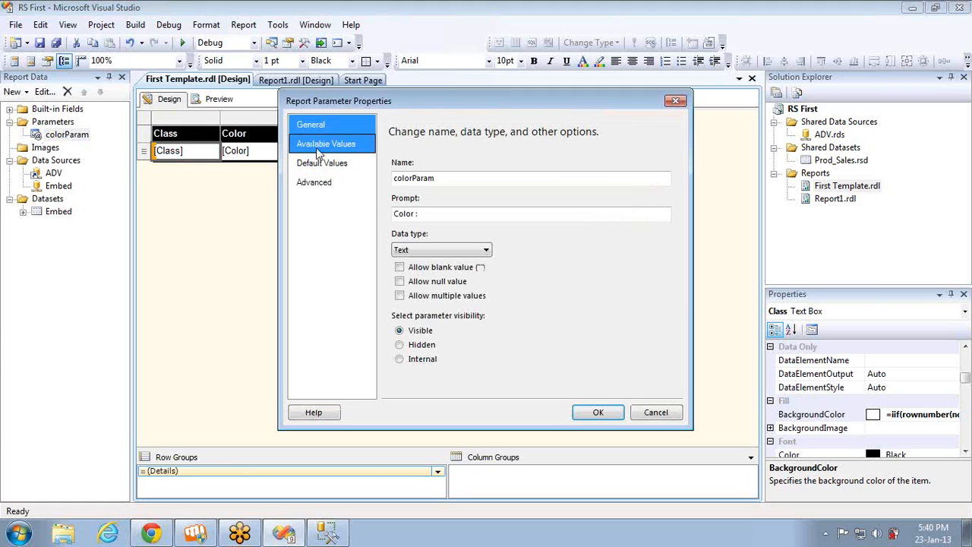
pyautogui.click(316, 148)
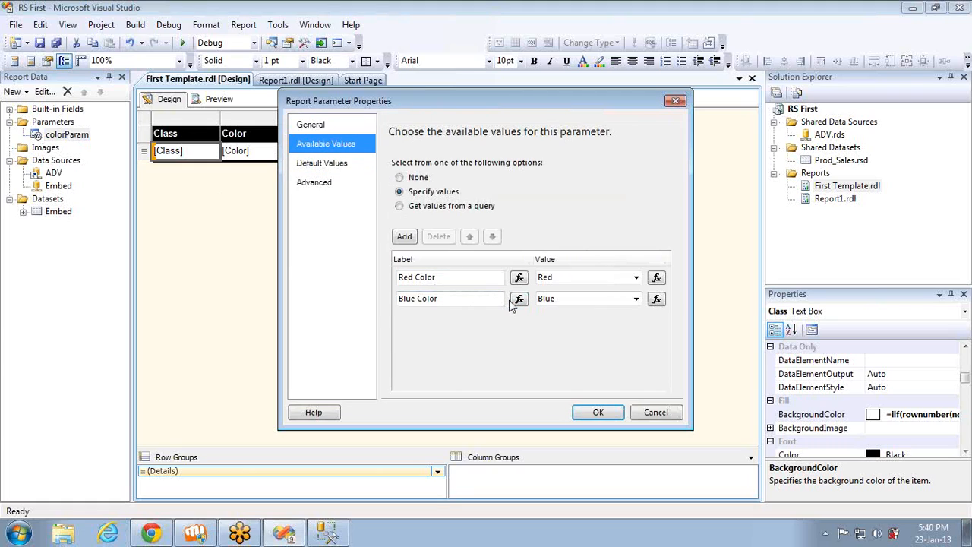
pyautogui.click(405, 237)
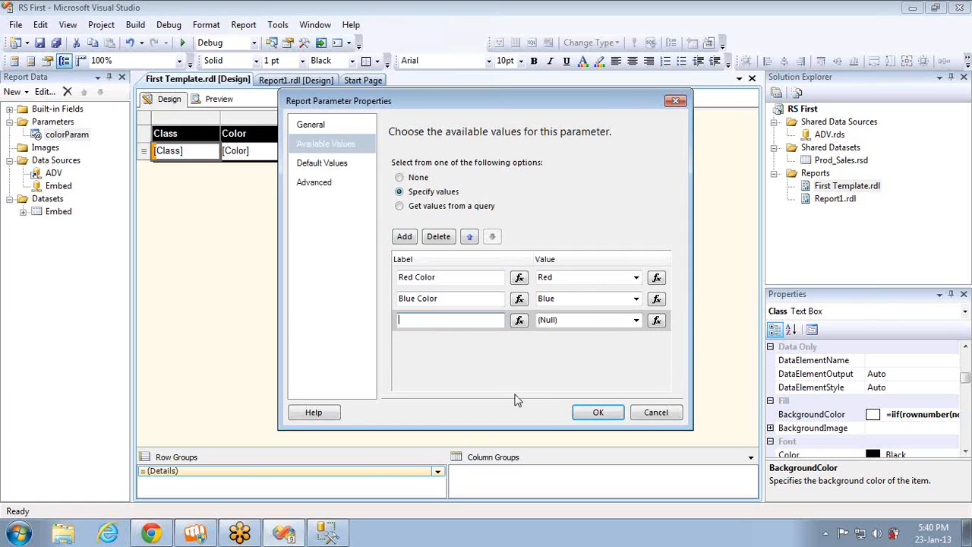
pyautogui.write('Yellow Color')
pyautogui.click(582, 319)
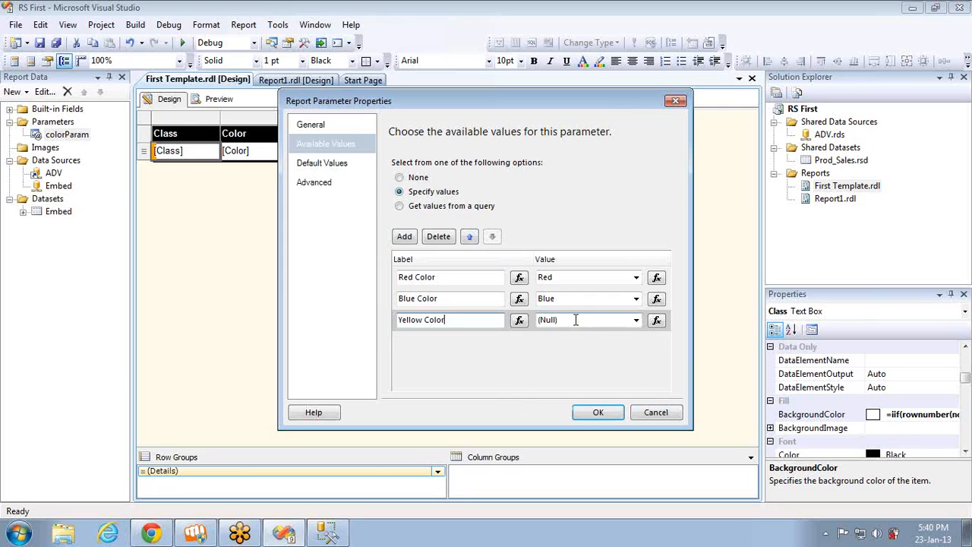
pyautogui.doubleClick(582, 320)
pyautogui.write('Yelloe')
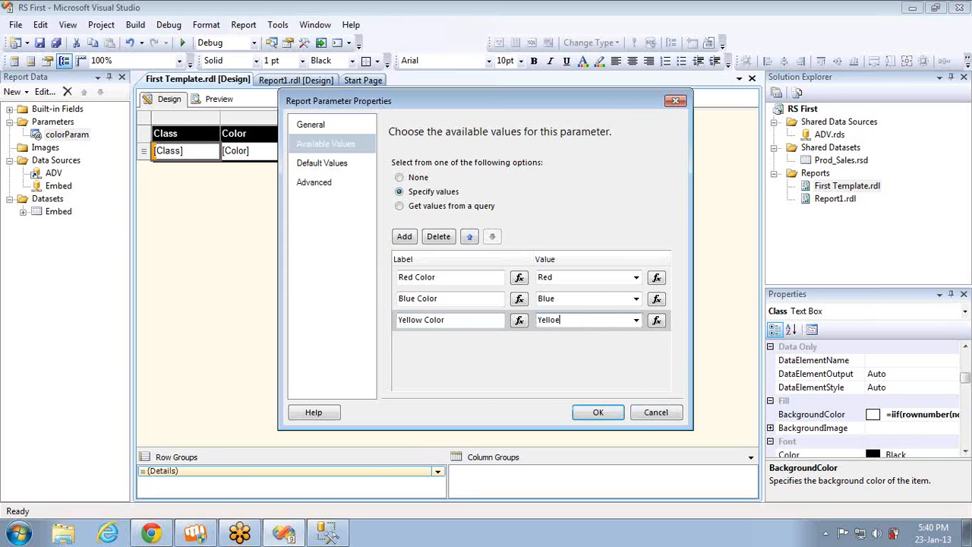
pyautogui.press('BackSpace')
pyautogui.write('w')
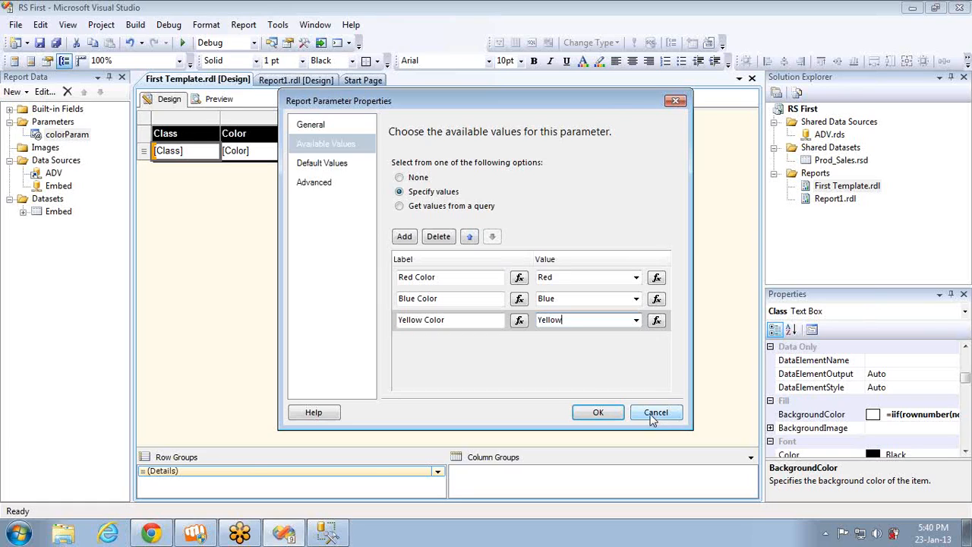
# Cancel the colorParam property changes and start adding a new dataset to the report
pyautogui.click(417, 214)
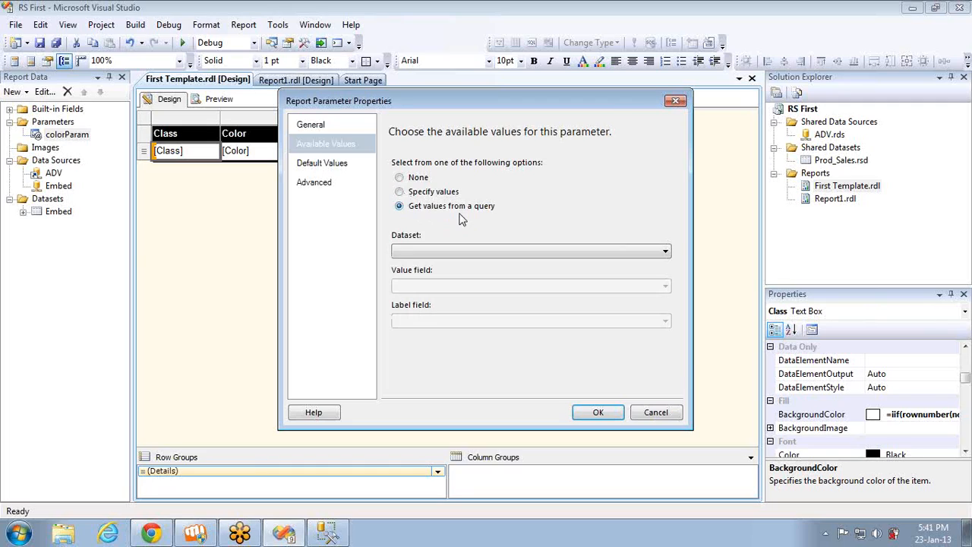
pyautogui.click(653, 412)
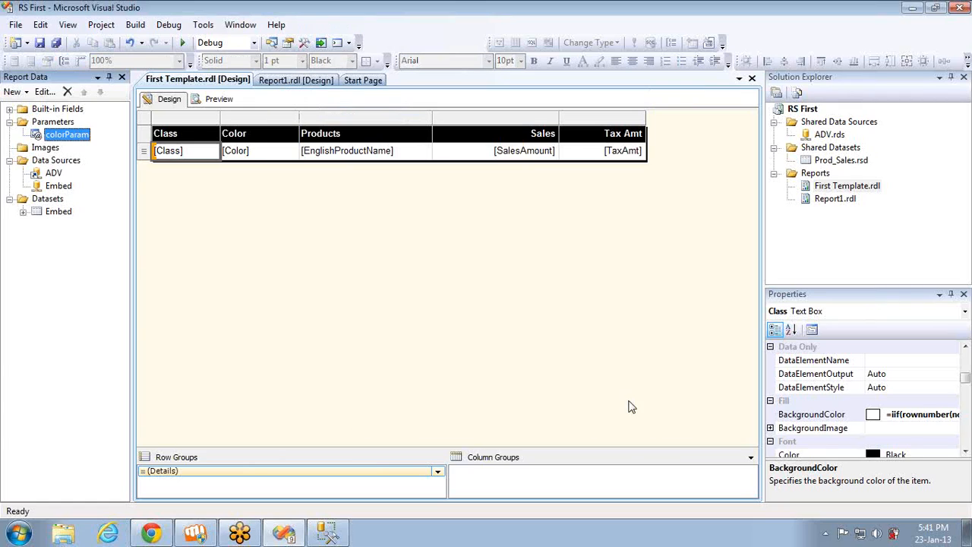
pyautogui.rightClick(57, 201)
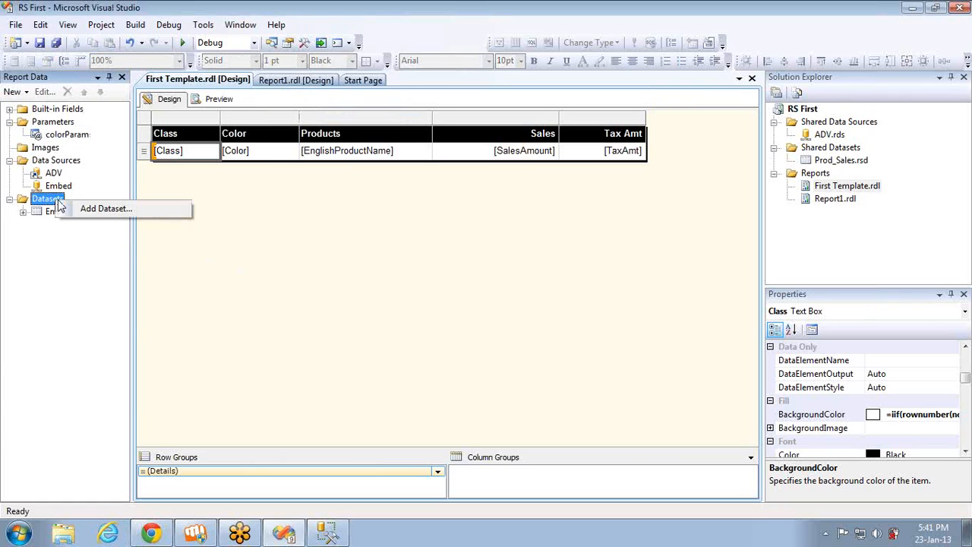
pyautogui.click(85, 209)
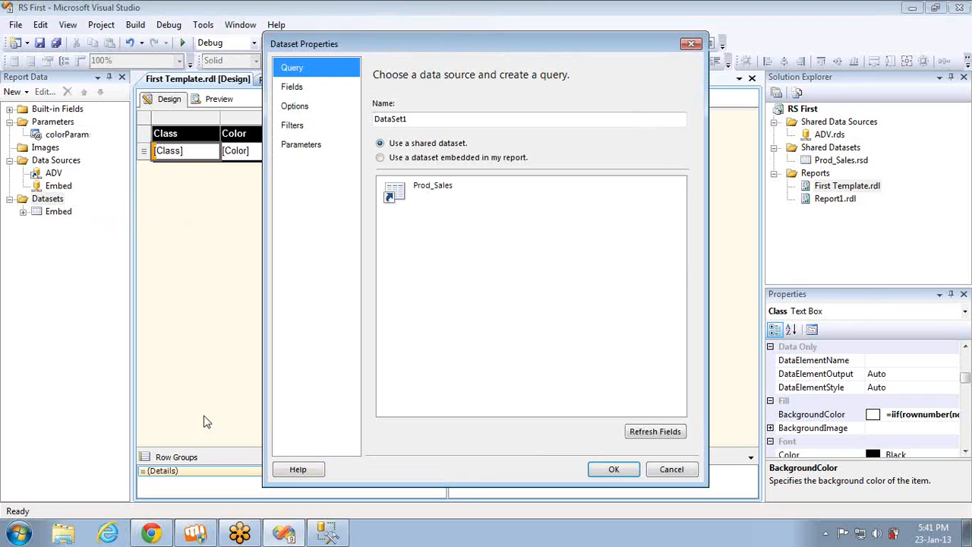
# Switch to SQL Server Management Studio, replace the query with "Select Color from DimProduct" and run it
pyautogui.click(327, 535)
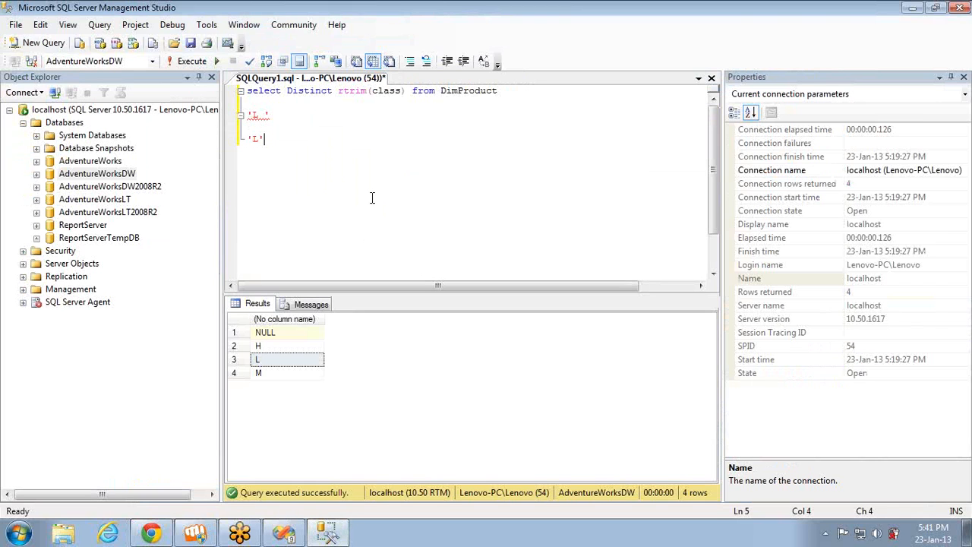
pyautogui.hotkey('ctrl', 'a')
pyautogui.write('Select ')
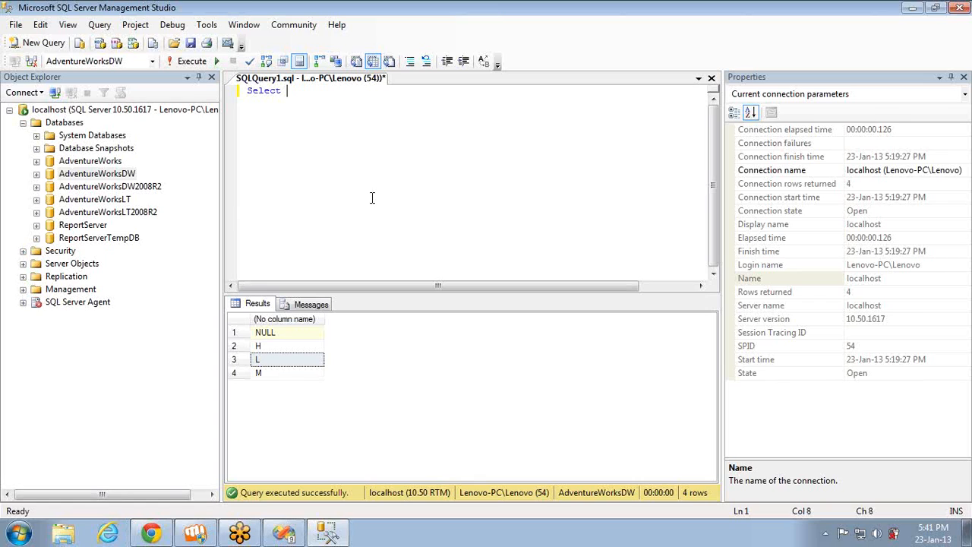
pyautogui.write('Color from DimPro')
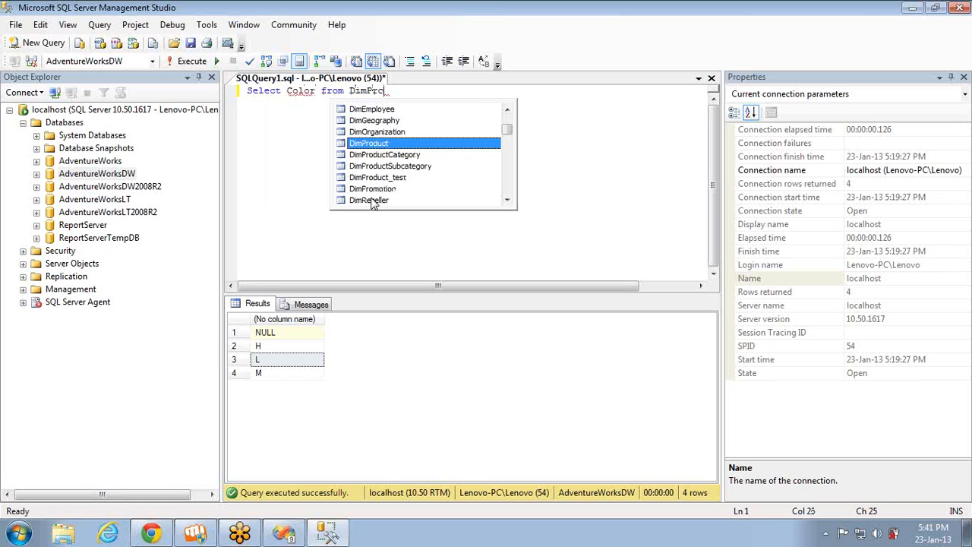
pyautogui.write('duct')
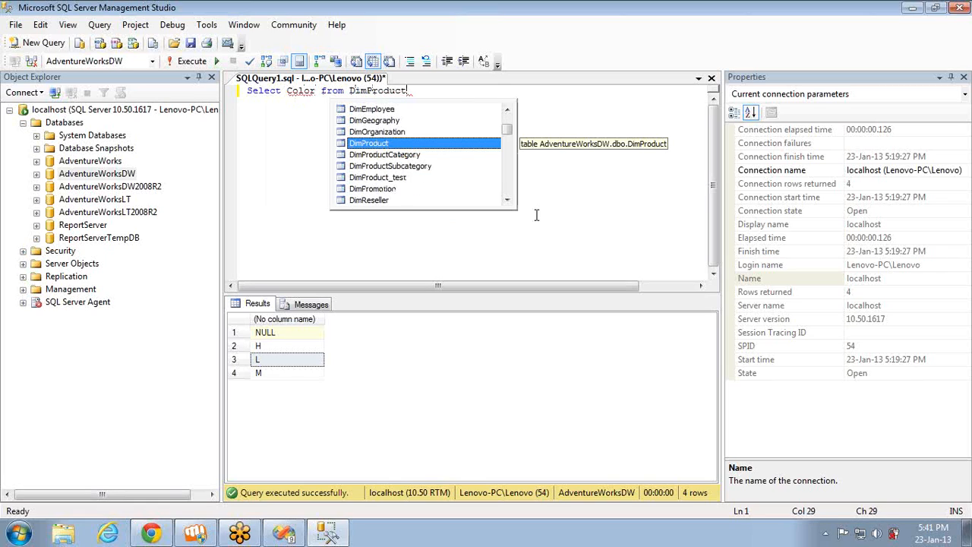
pyautogui.press('Escape')
pyautogui.press('F5')
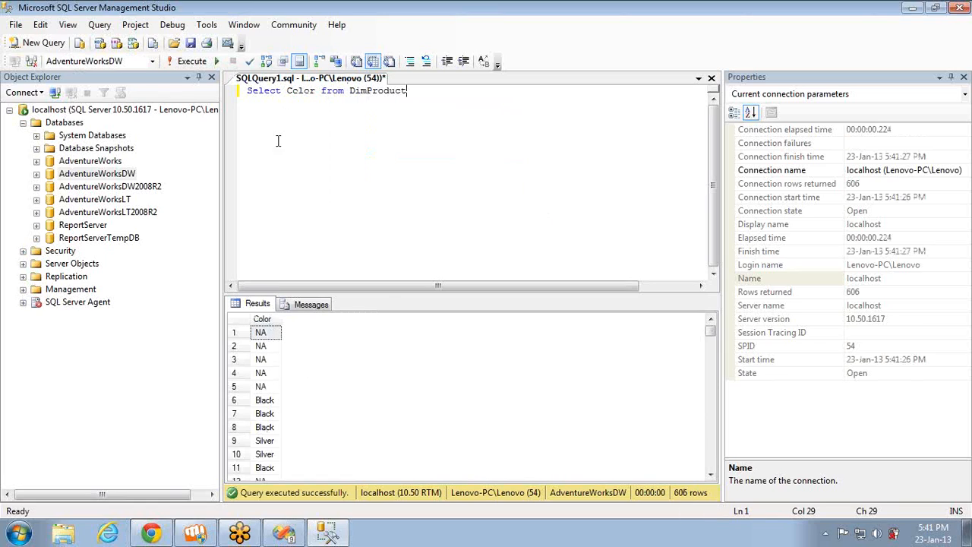
# Add Distinct before Color in the query, run it, and copy the whole statement
pyautogui.click(288, 91)
pyautogui.write('Distinct')
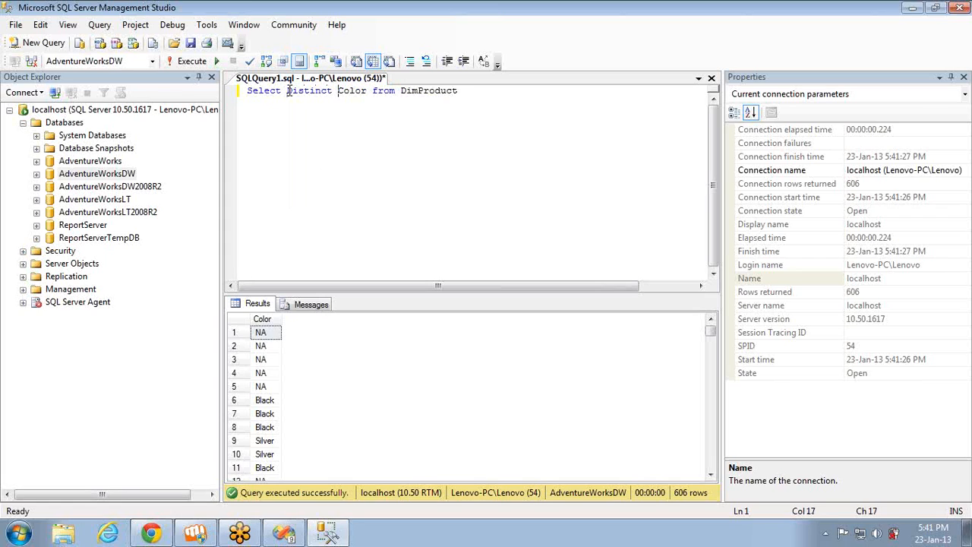
pyautogui.press('F5')
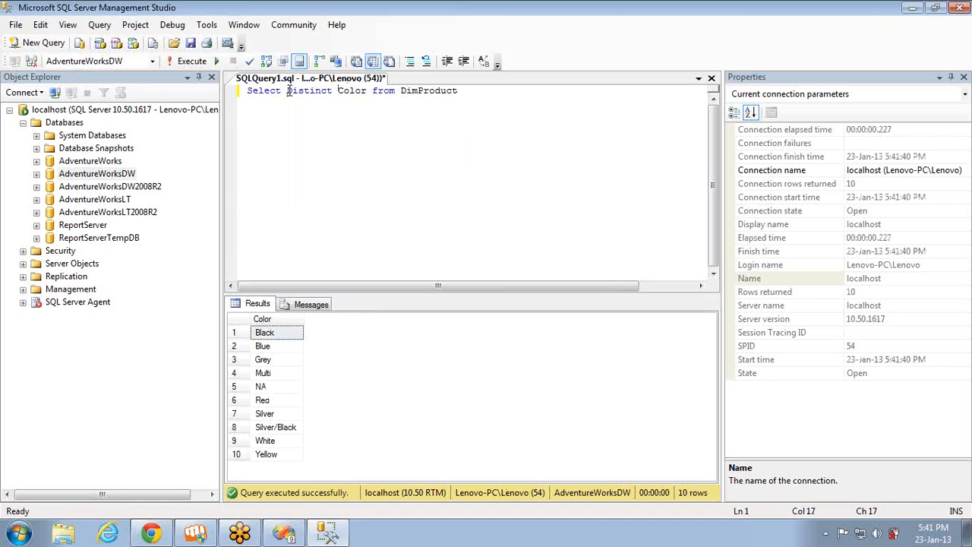
pyautogui.hotkey('ctrl', 'a')
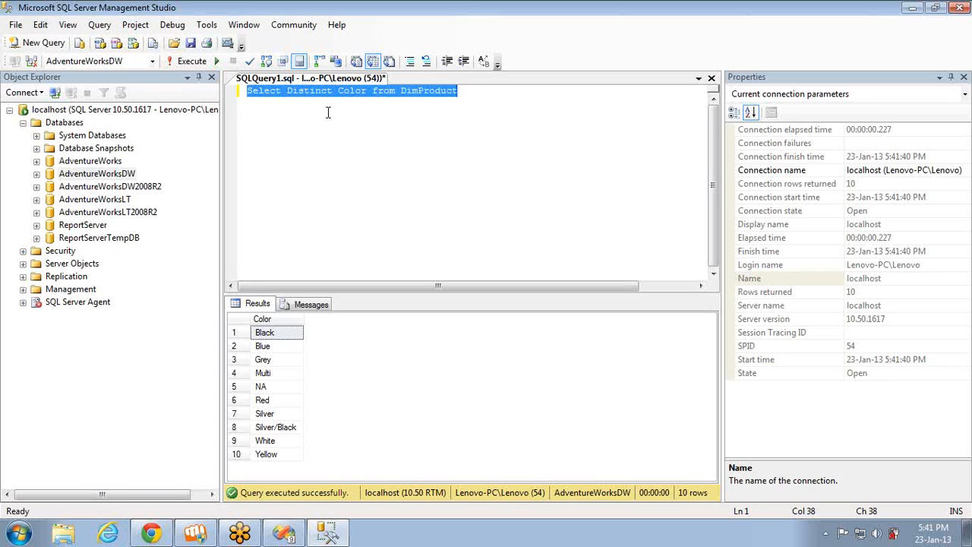
pyautogui.hotkey('alt', 'Tab')
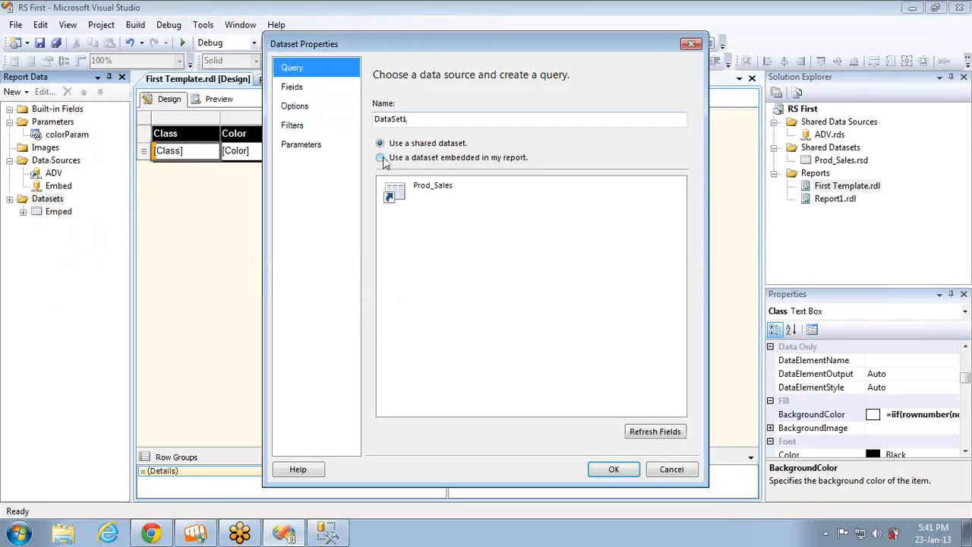
pyautogui.hotkey('alt', 'Tab')
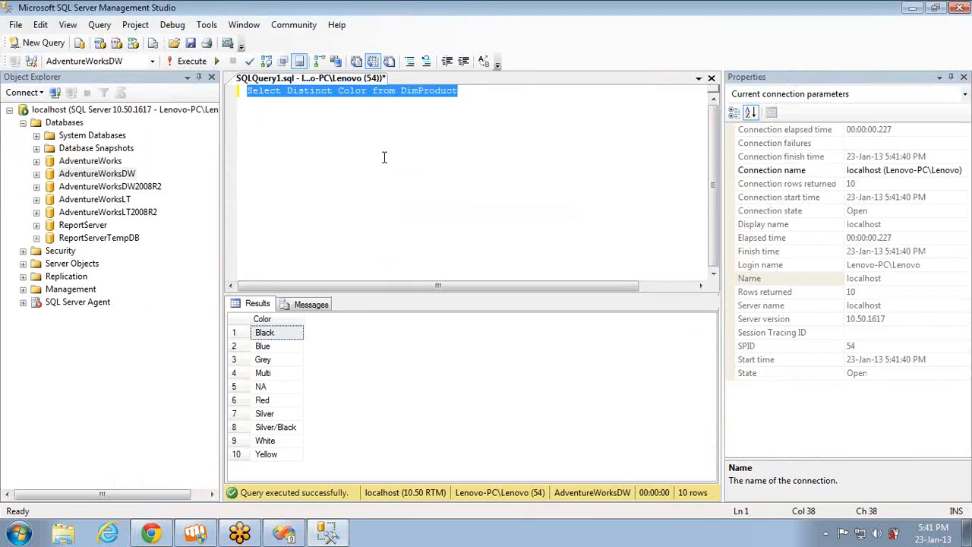
# Switch to Visual Studio and create an embedded dataset on the ADV data source with the query "Select Distinct Color from DimProduct"
pyautogui.hotkey('alt', 'Tab')
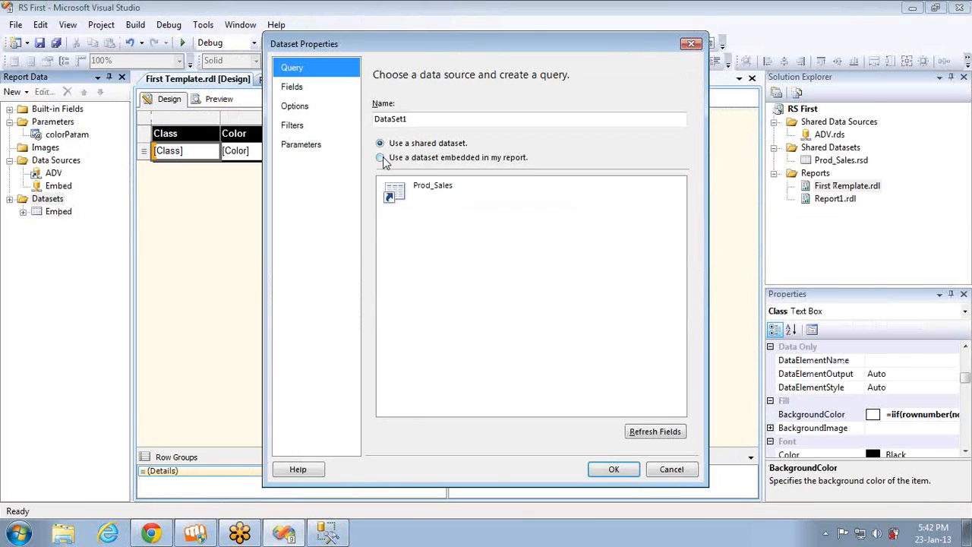
pyautogui.click(380, 157)
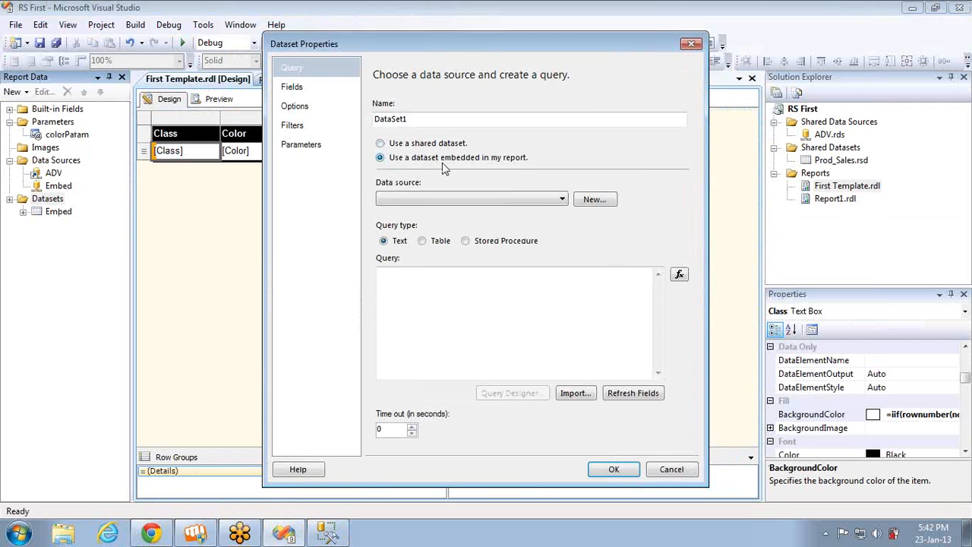
pyautogui.click(488, 202)
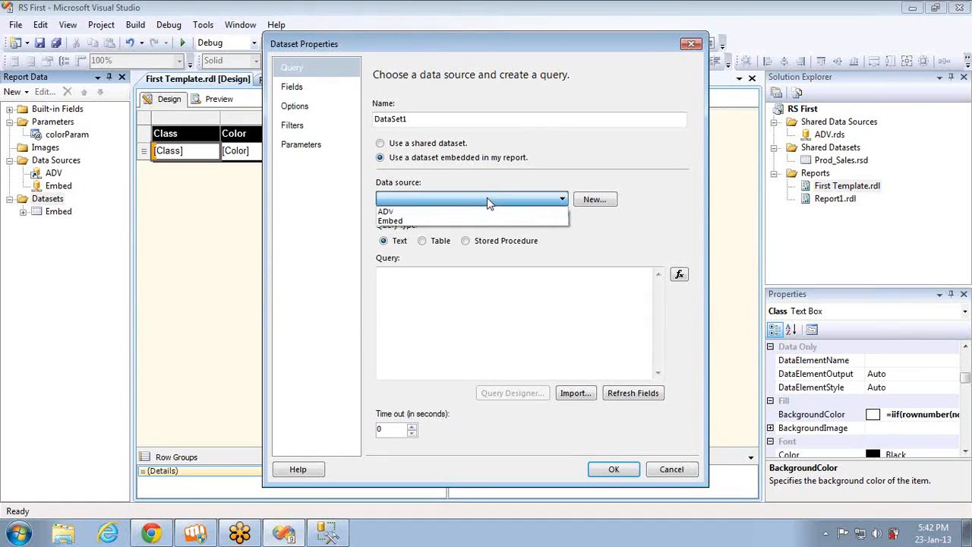
pyautogui.click(467, 213)
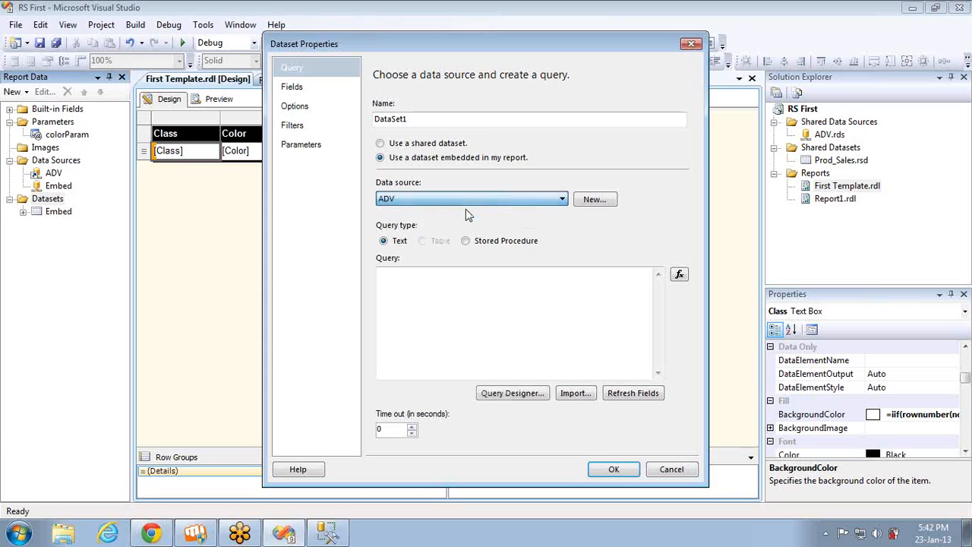
pyautogui.click(490, 291)
pyautogui.write('Select Distinct Color from DimProduct')
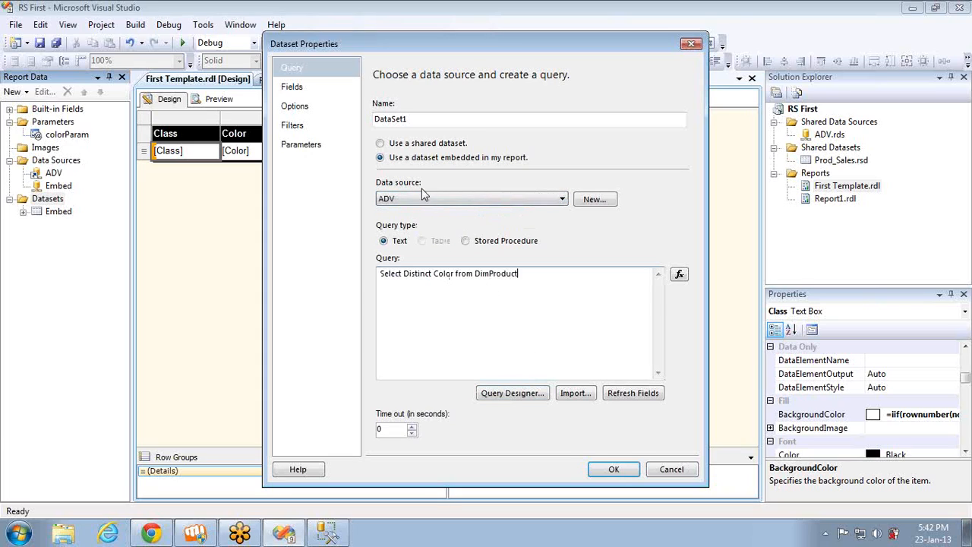
pyautogui.click(301, 88)
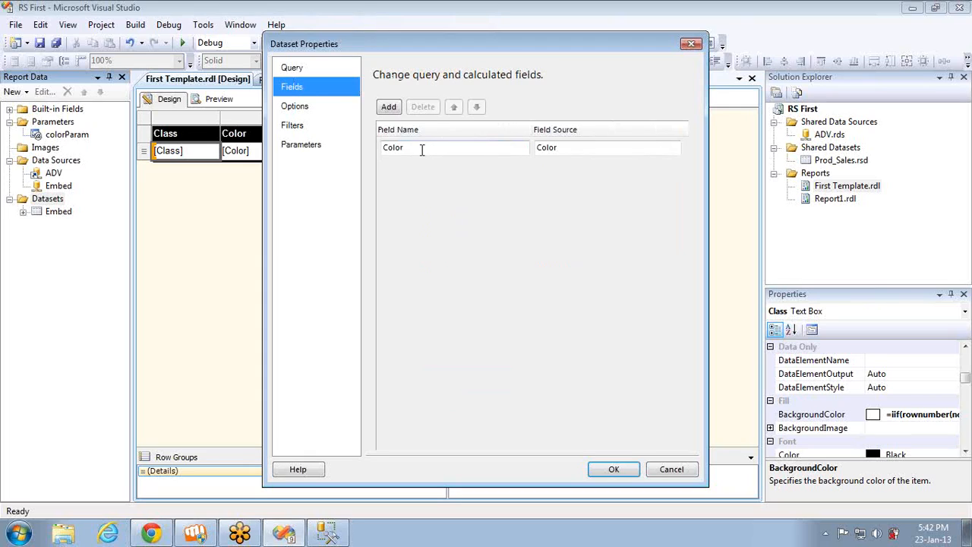
pyautogui.click(614, 468)
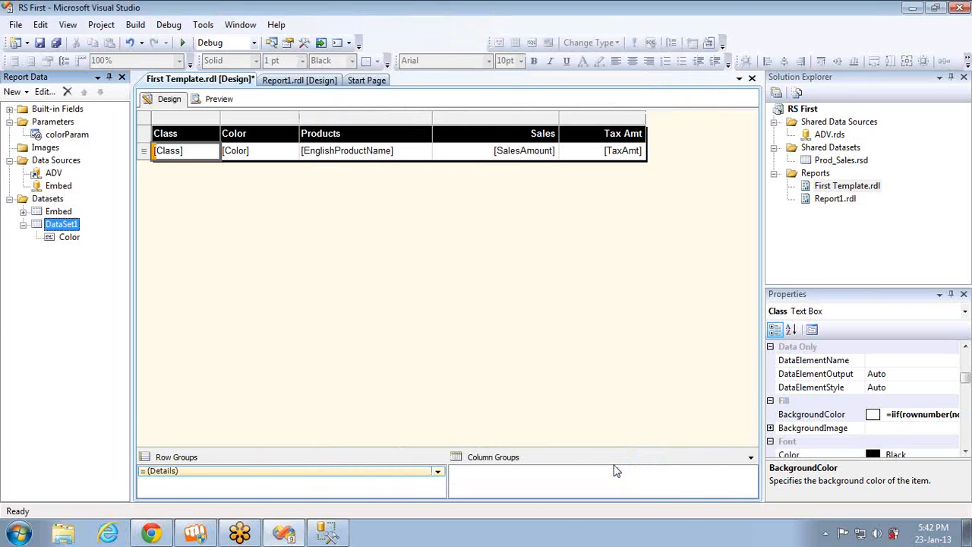
# Rename the new DataSet1 dataset as Color_DS
pyautogui.doubleClick(54, 228)
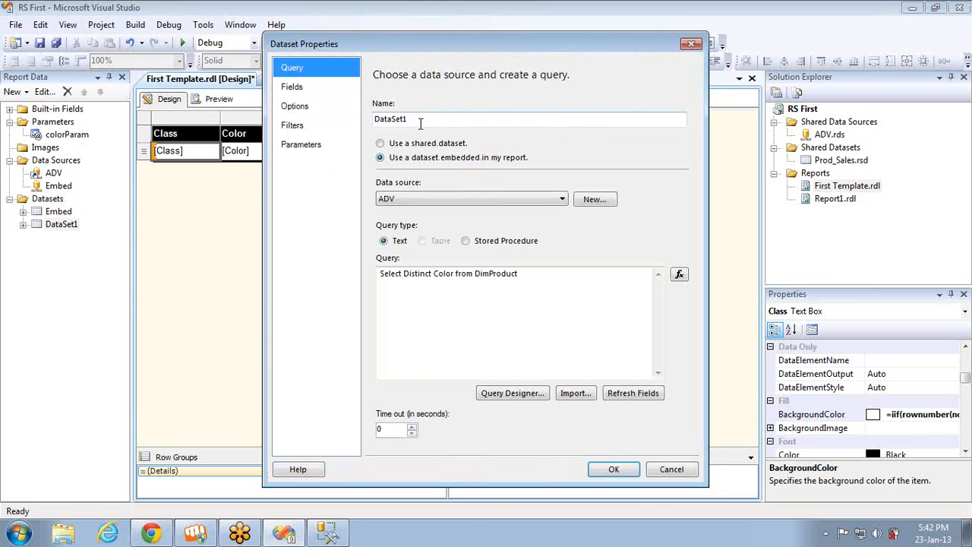
pyautogui.doubleClick(420, 123)
pyautogui.write('Col')
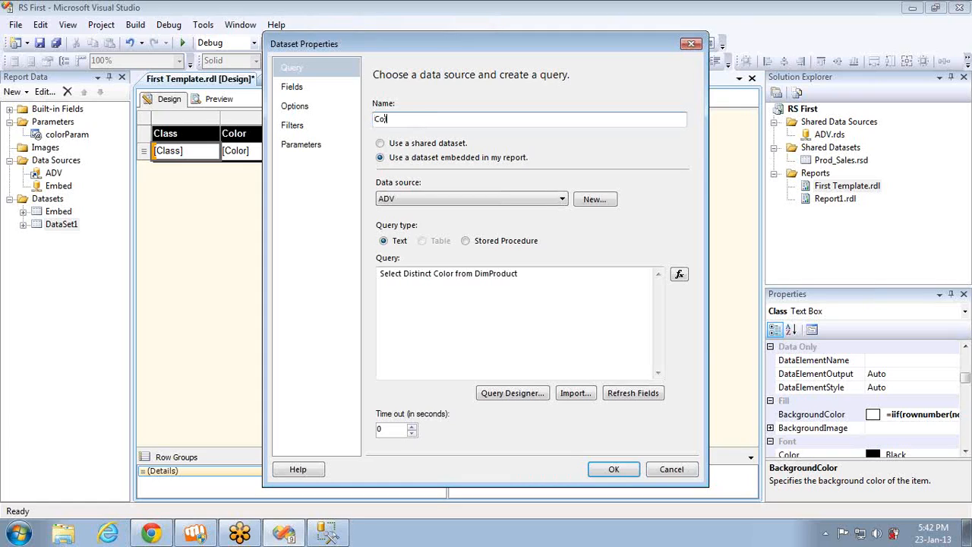
pyautogui.write('or_DS')
pyautogui.click(611, 470)
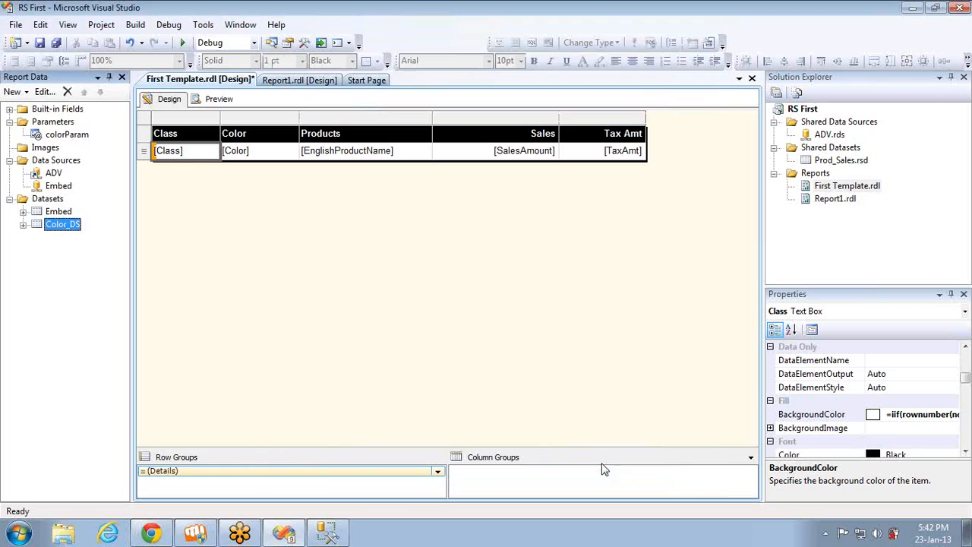
# Make colorParam get its available values from the Color_DS query, using Color as both value field and label field
pyautogui.doubleClick(61, 134)
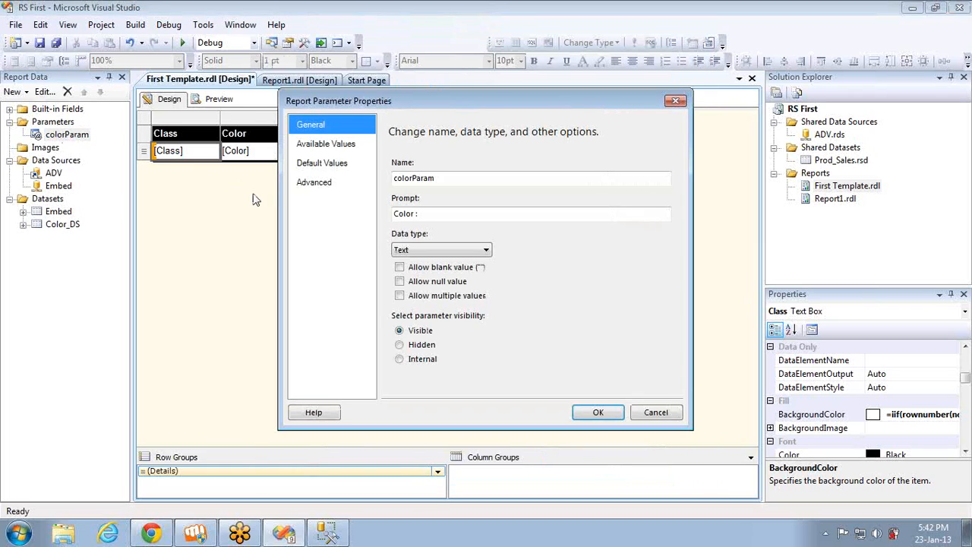
pyautogui.click(315, 145)
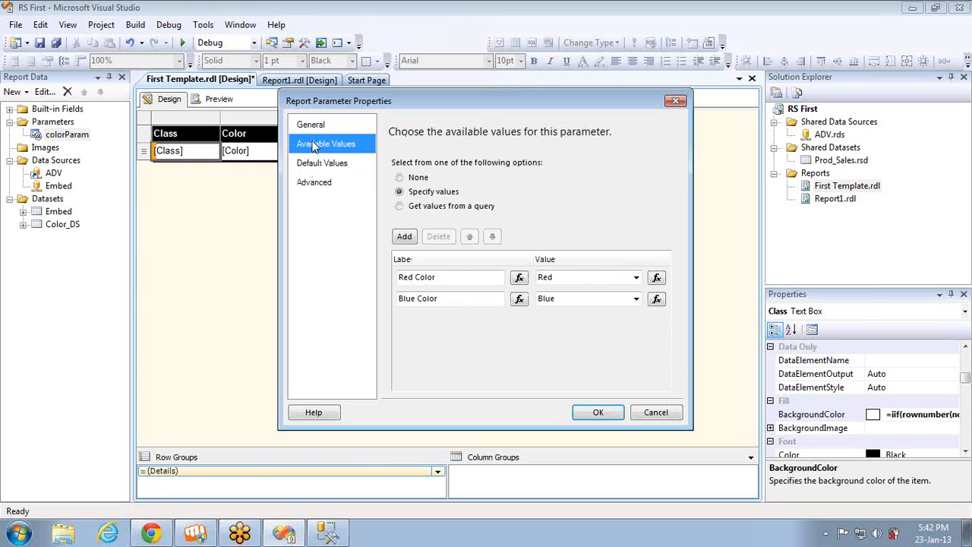
pyautogui.click(431, 209)
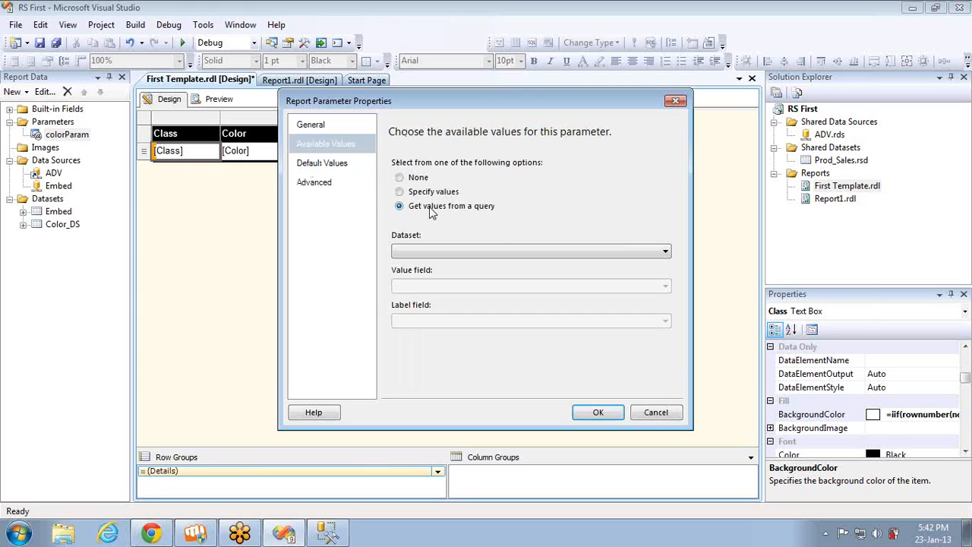
pyautogui.click(469, 254)
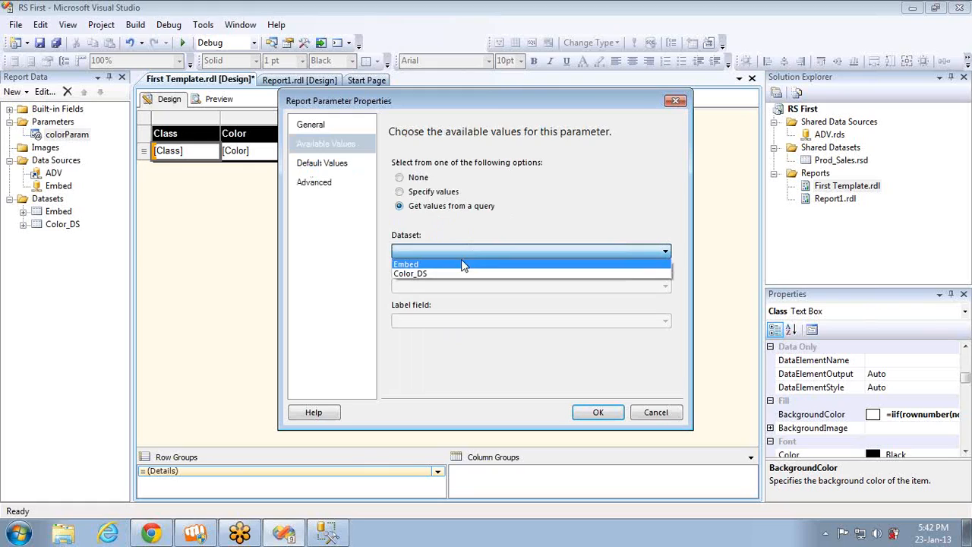
pyautogui.click(452, 272)
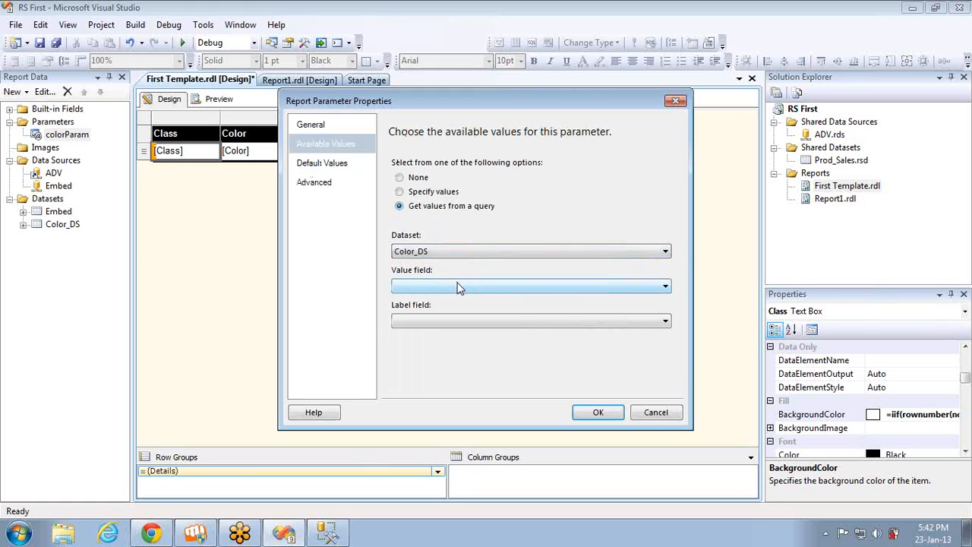
pyautogui.click(457, 286)
pyautogui.click(458, 301)
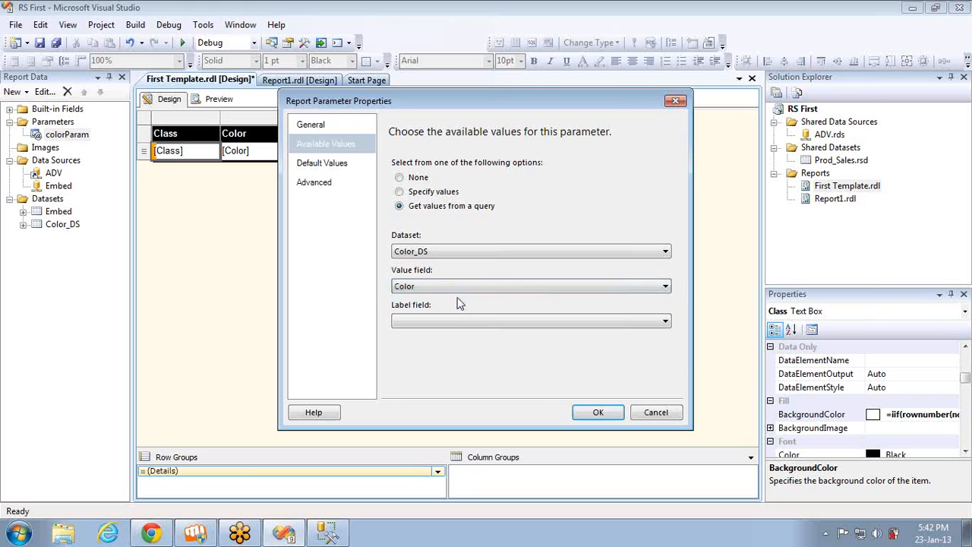
pyautogui.click(458, 321)
pyautogui.click(458, 336)
pyautogui.click(599, 412)
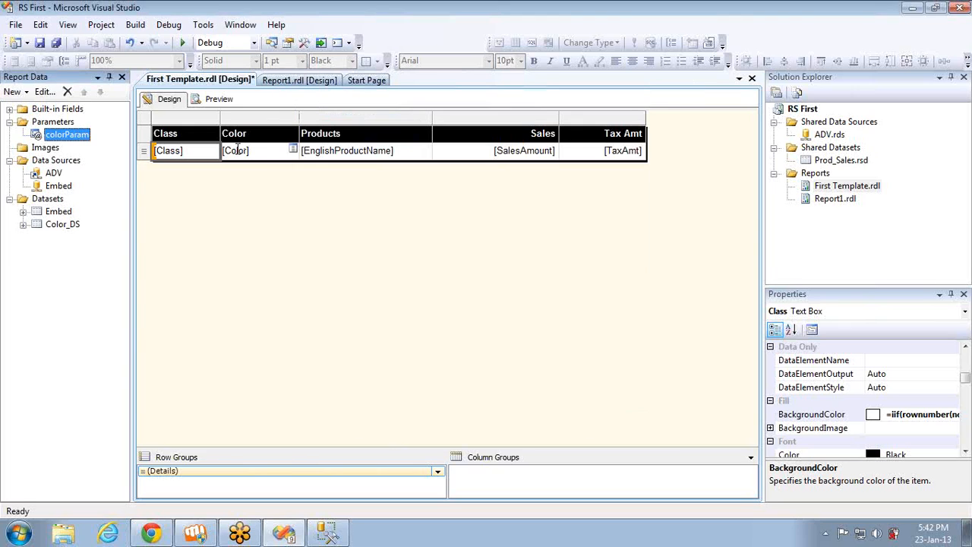
# Preview the report with Black selected as the color and return to the design view
pyautogui.click(218, 99)
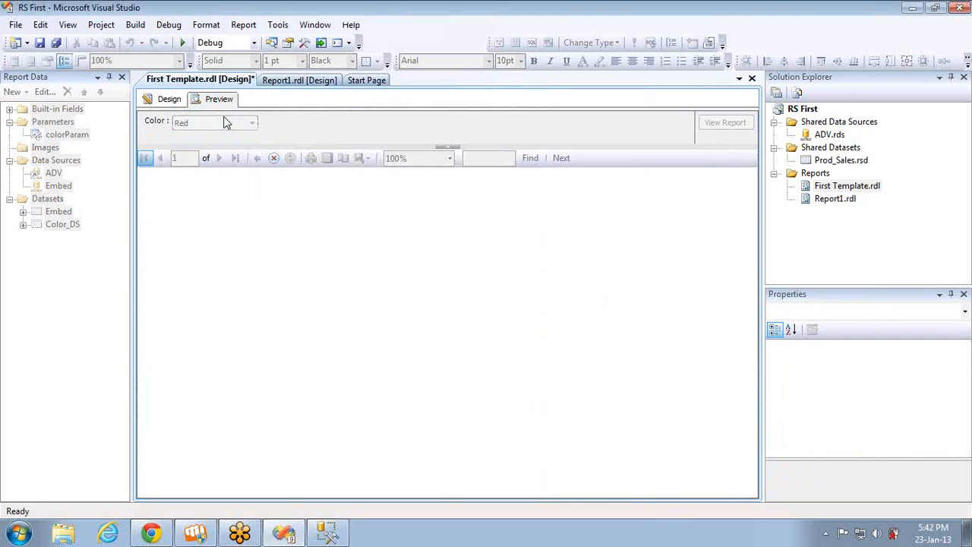
pyautogui.click(225, 124)
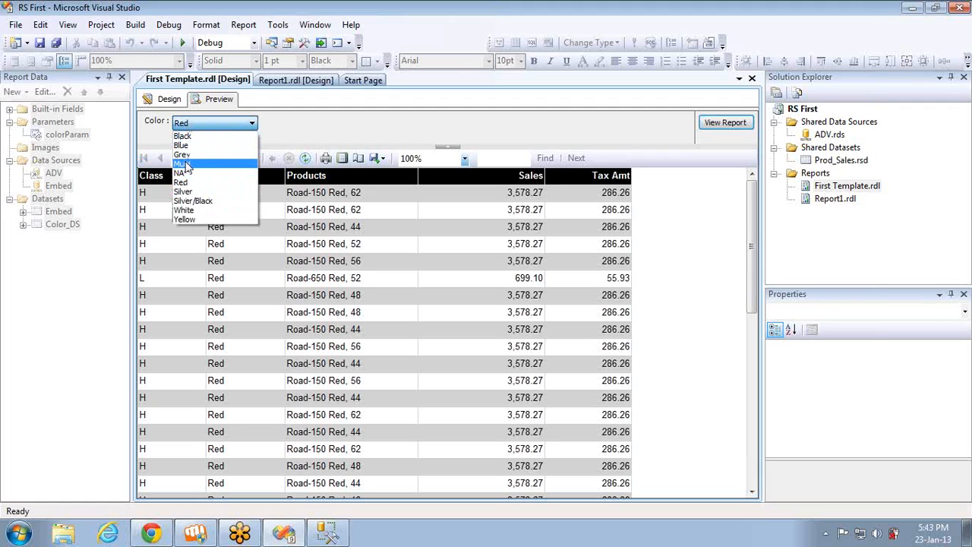
pyautogui.click(217, 136)
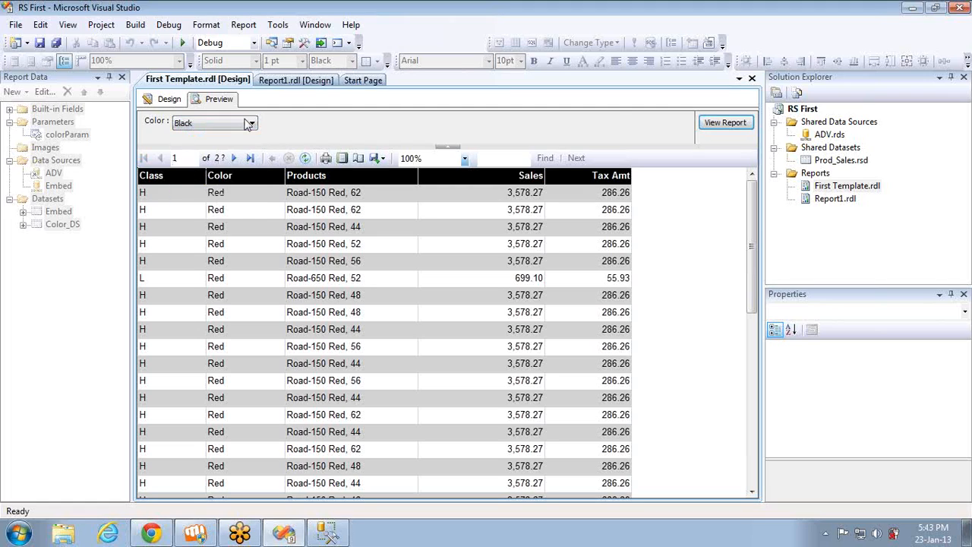
pyautogui.click(726, 123)
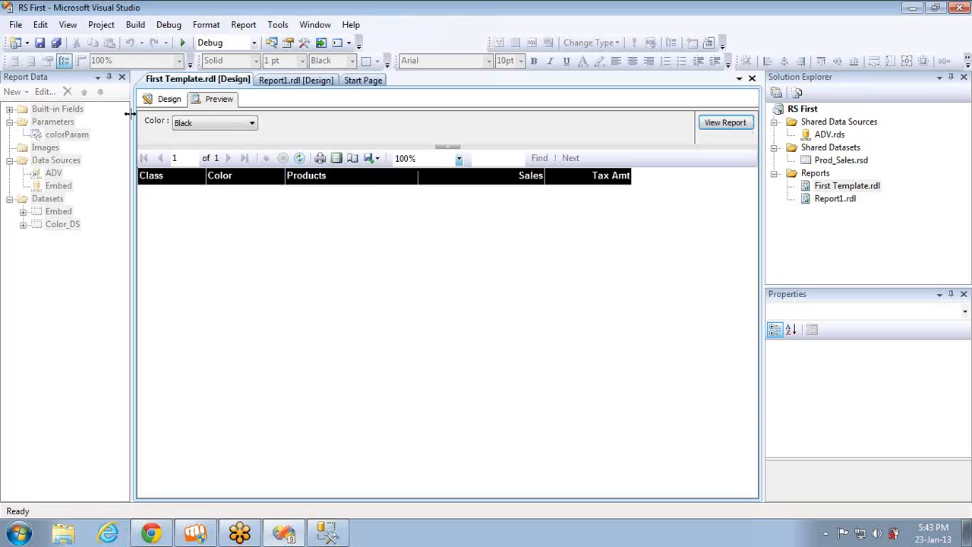
pyautogui.click(168, 99)
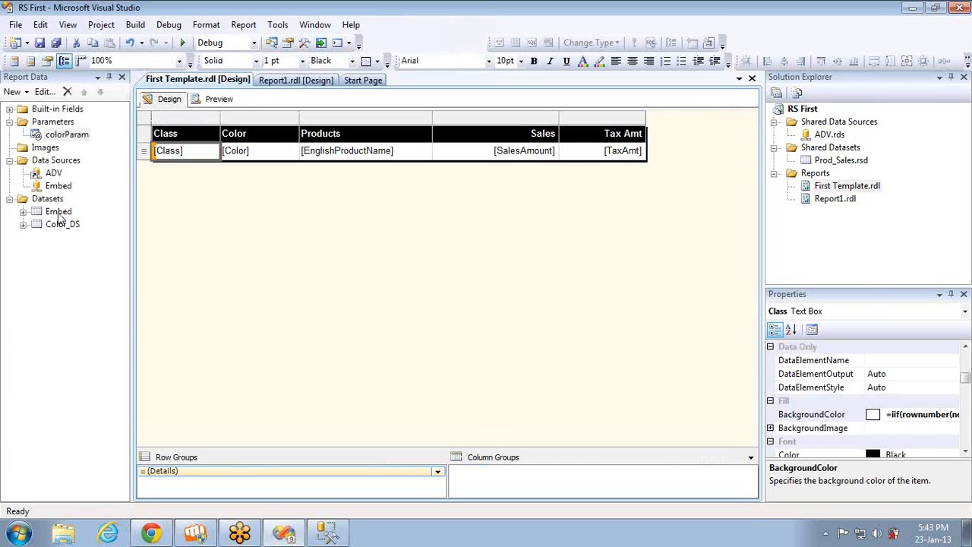
# Check the filter conditions of the Embed dataset and close its properties without changes
pyautogui.doubleClick(61, 211)
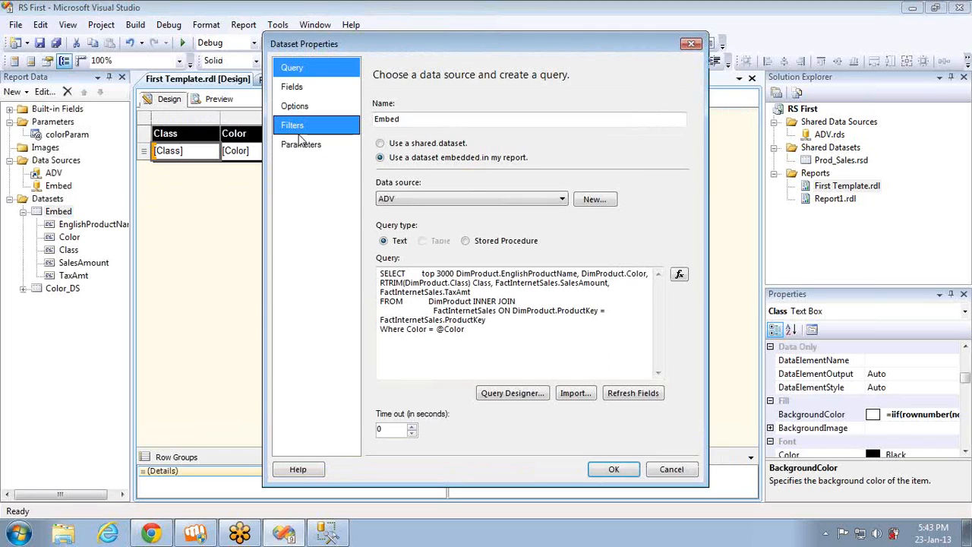
pyautogui.click(298, 126)
pyautogui.click(437, 174)
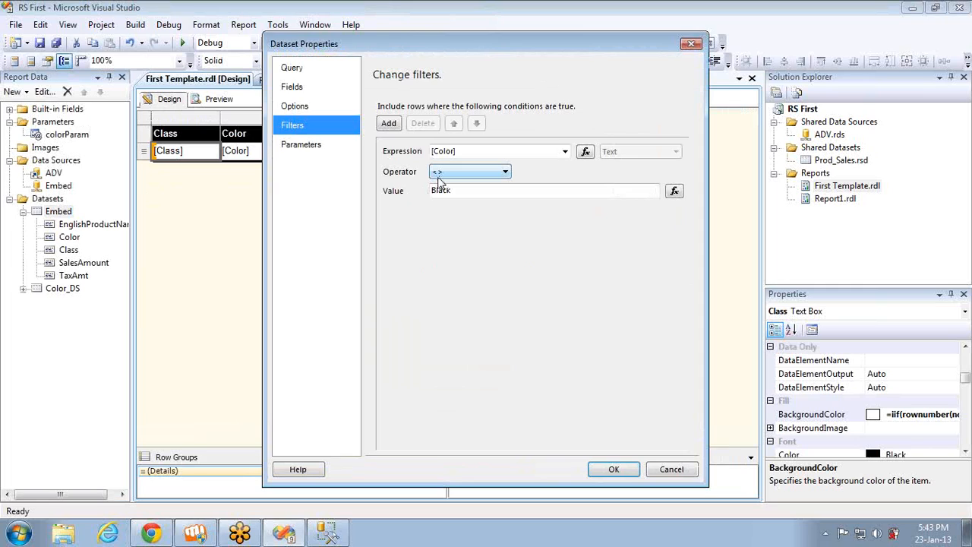
pyautogui.click(671, 470)
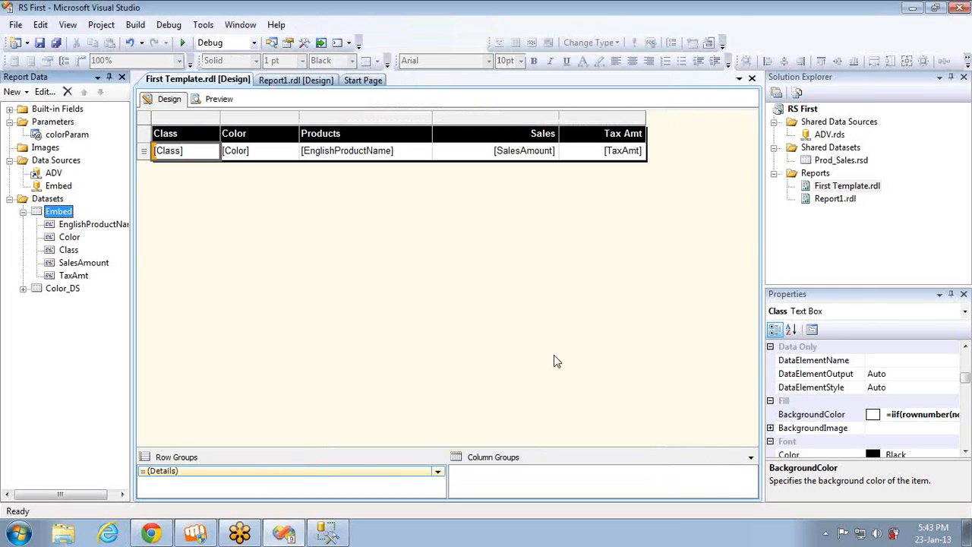
# Preview the report with Grey, Silver/Black and White selected as the color in turn, and return to the design view
pyautogui.click(220, 99)
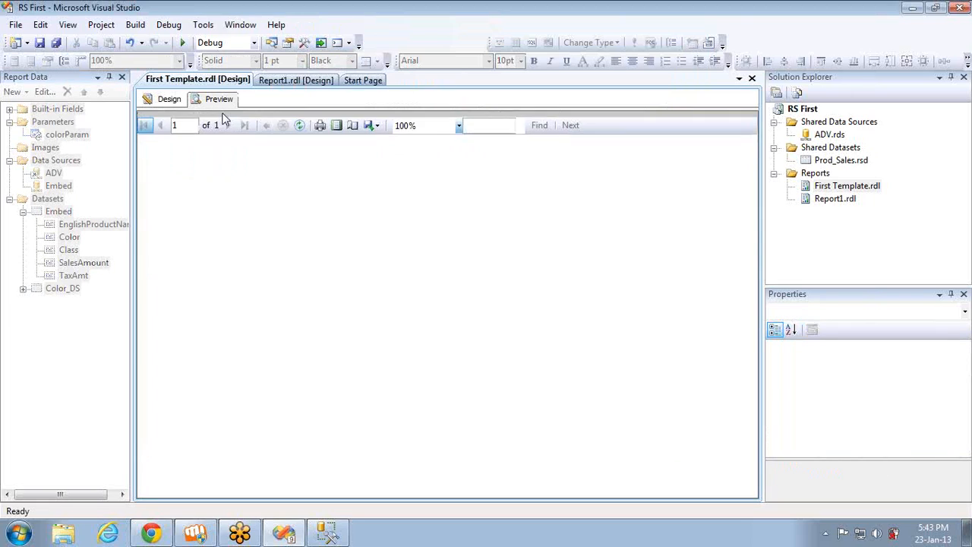
pyautogui.click(228, 123)
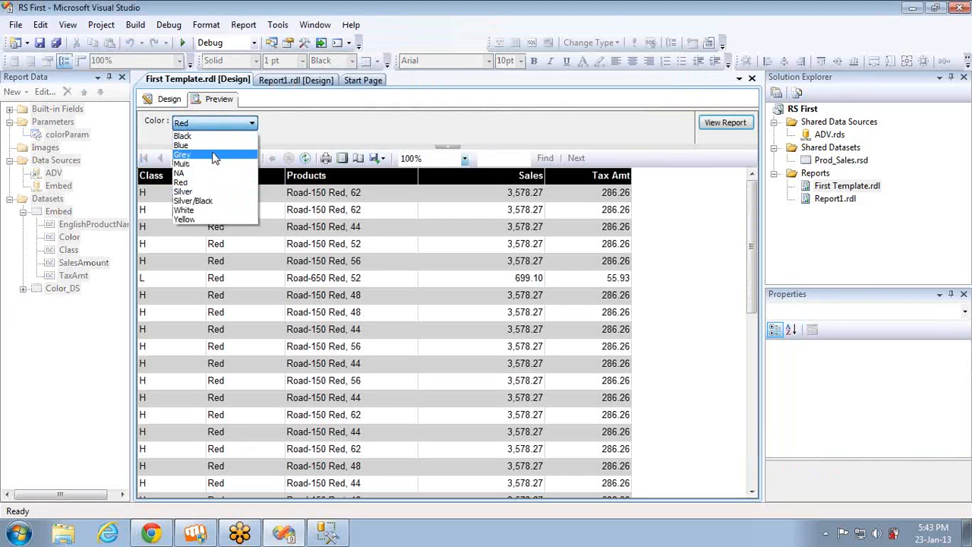
pyautogui.click(215, 155)
pyautogui.click(723, 124)
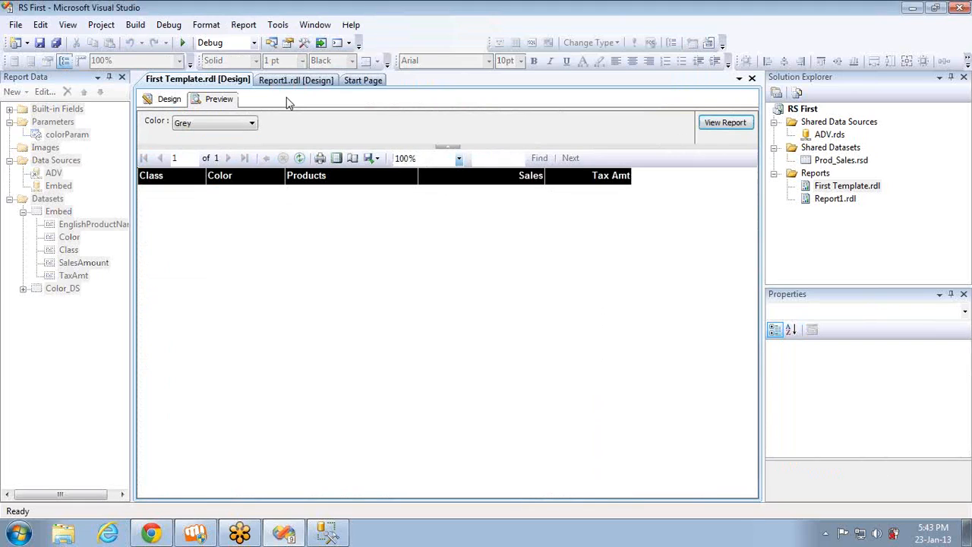
pyautogui.click(232, 130)
pyautogui.click(222, 204)
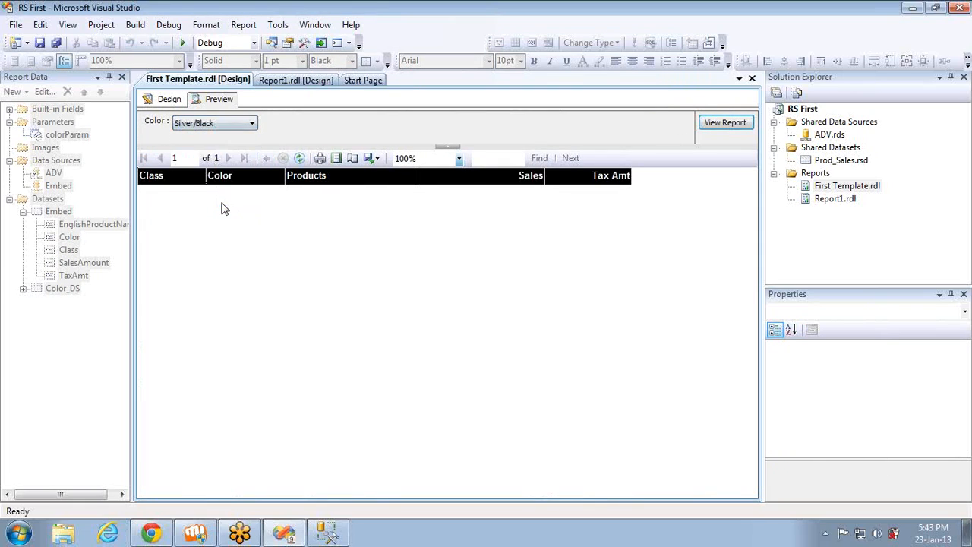
pyautogui.click(718, 122)
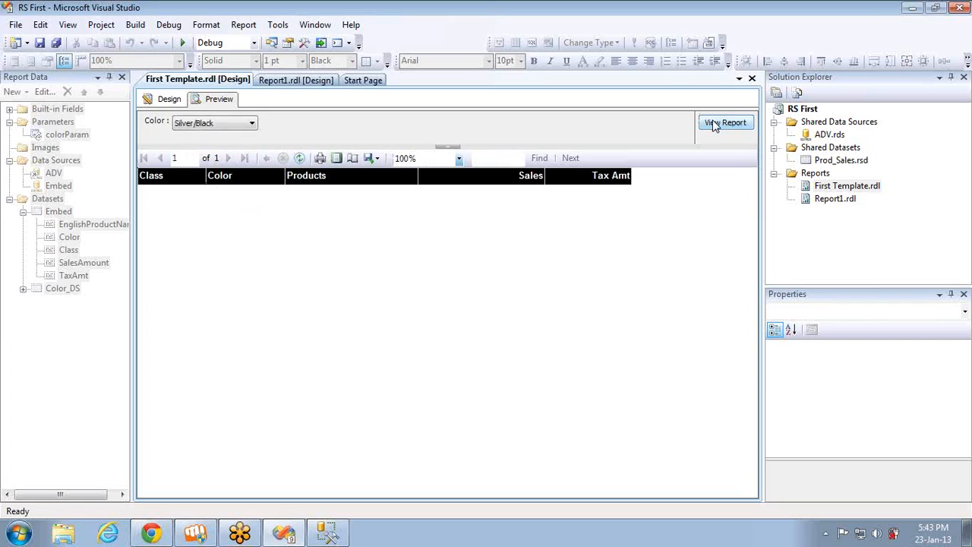
pyautogui.click(230, 126)
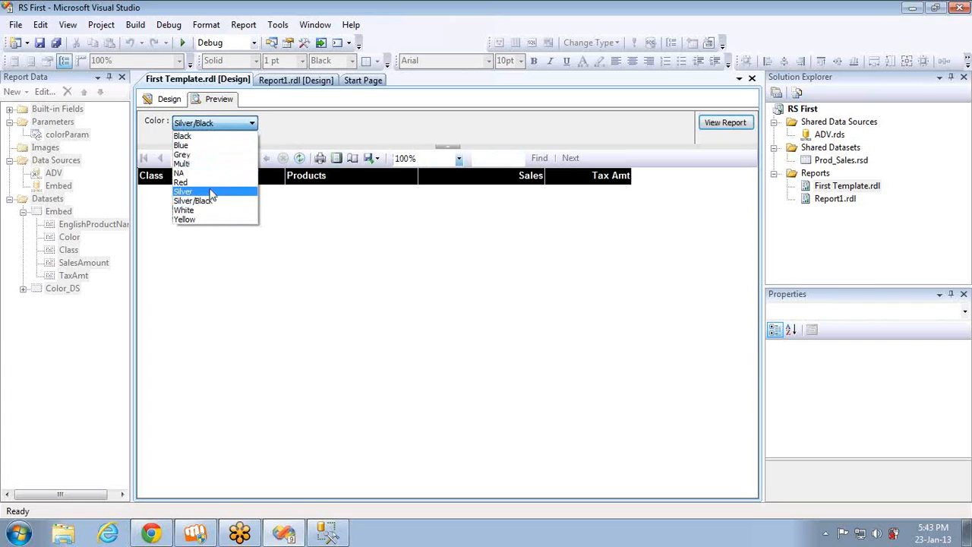
pyautogui.click(209, 216)
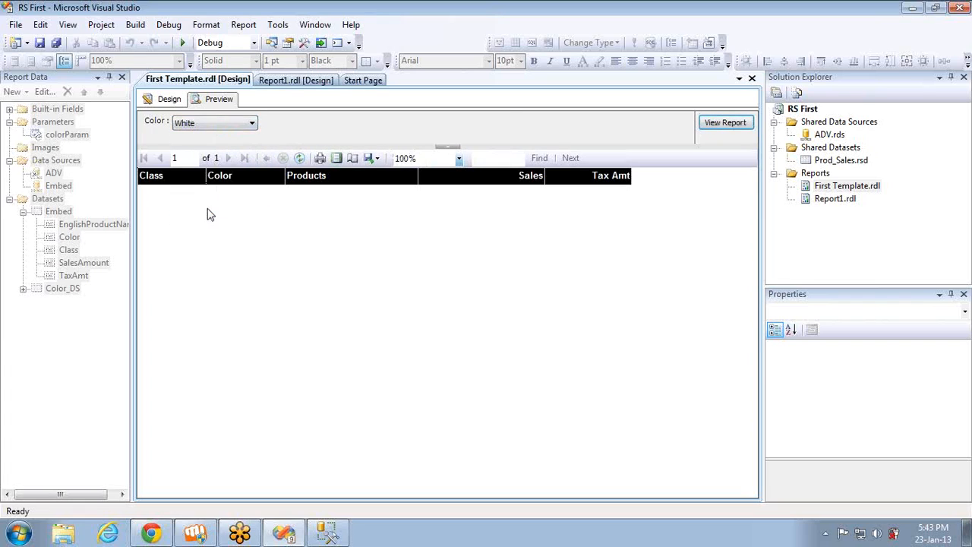
pyautogui.click(704, 125)
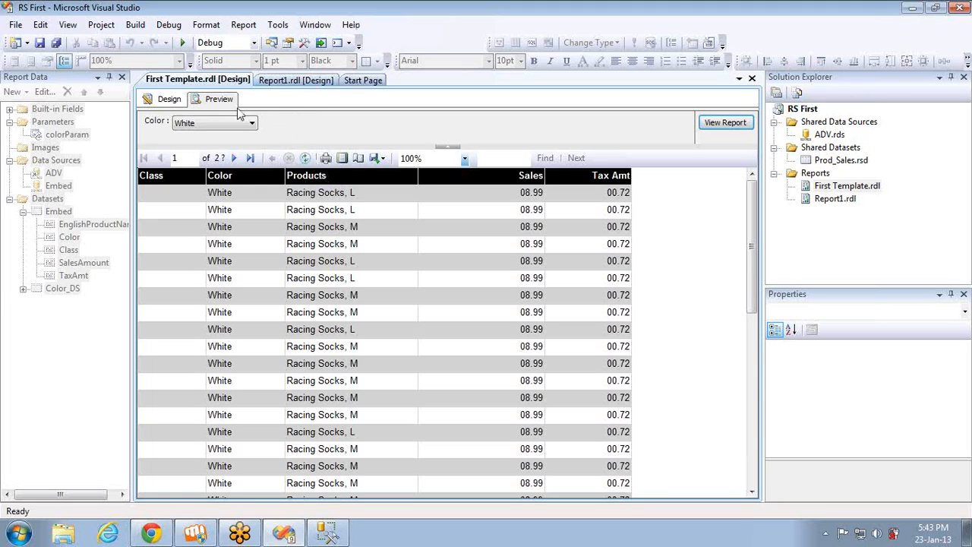
pyautogui.click(167, 99)
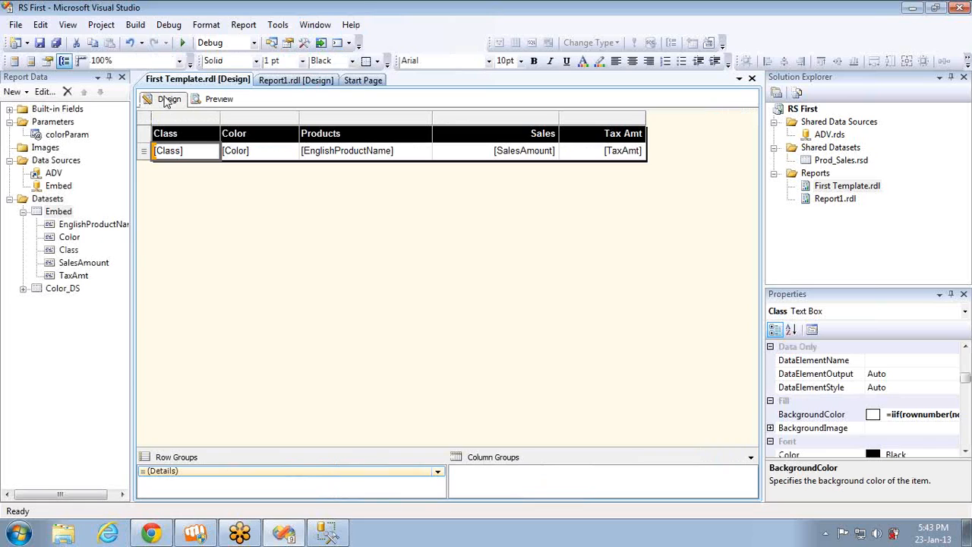
# Preview the report with its default color and return to the design view
pyautogui.click(220, 100)
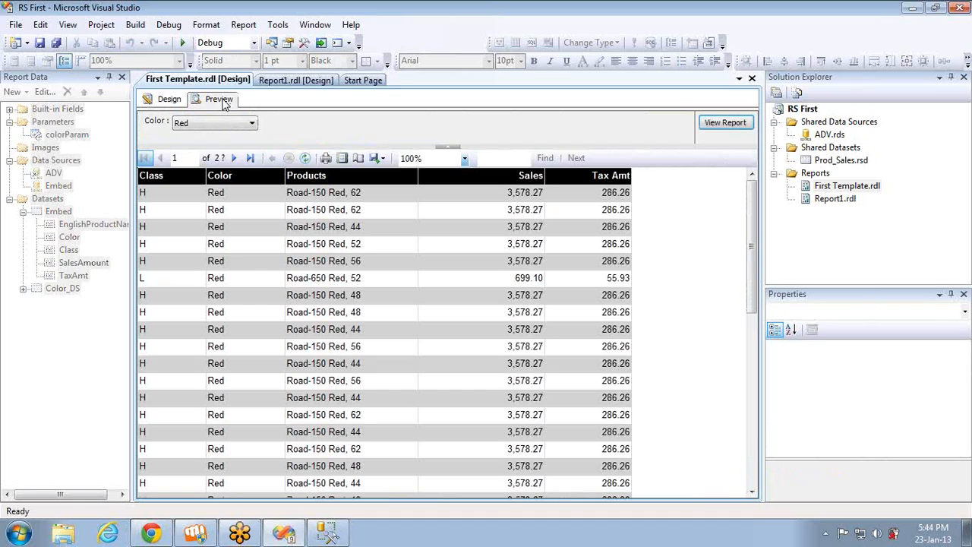
pyautogui.click(171, 99)
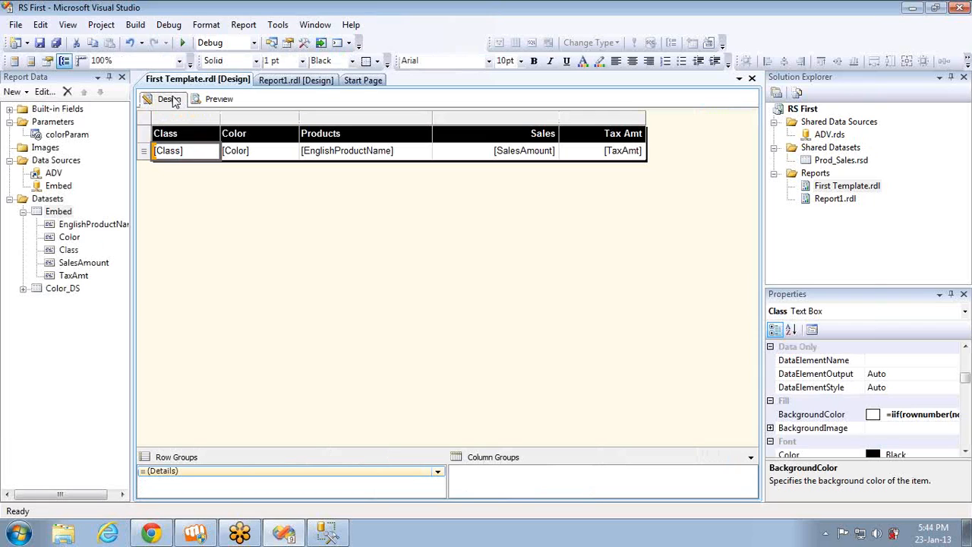
pyautogui.click(219, 99)
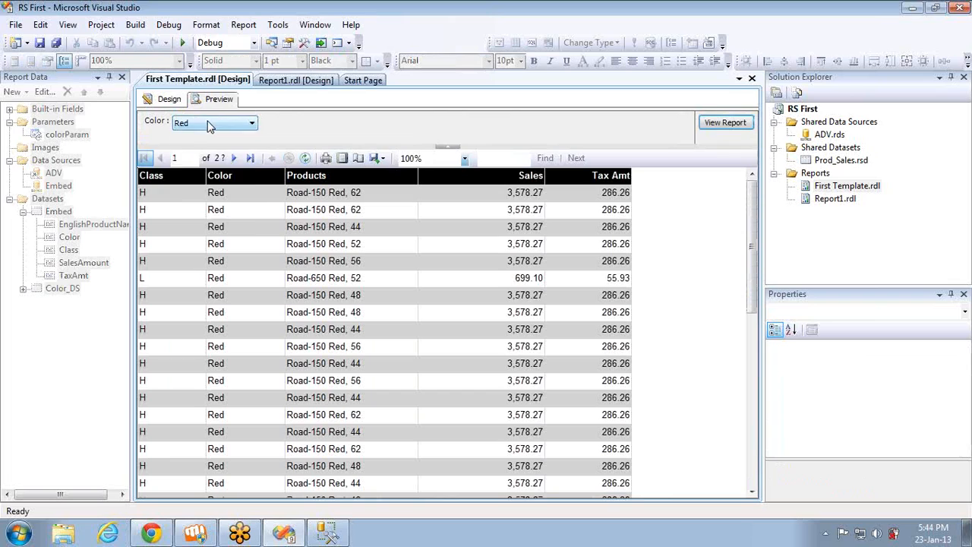
pyautogui.click(211, 124)
pyautogui.click(169, 102)
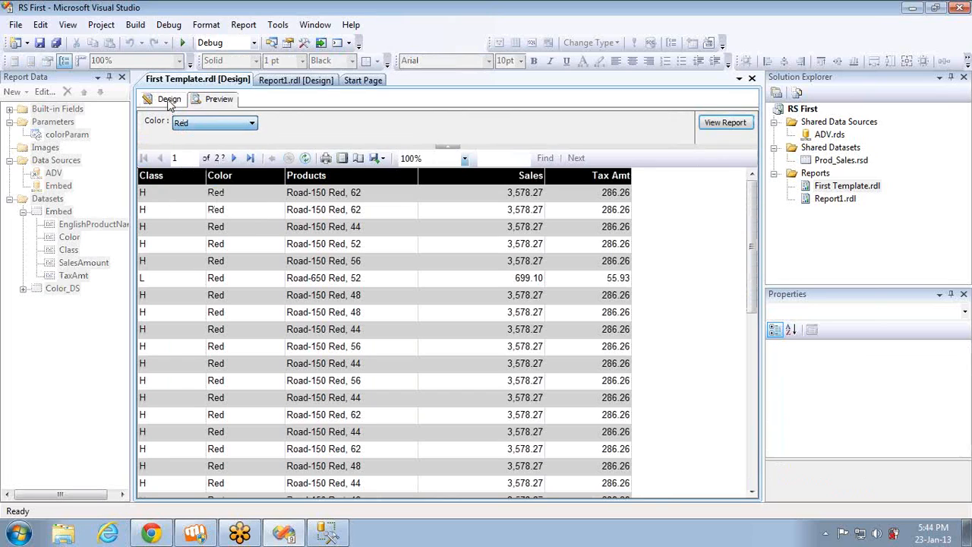
pyautogui.click(169, 102)
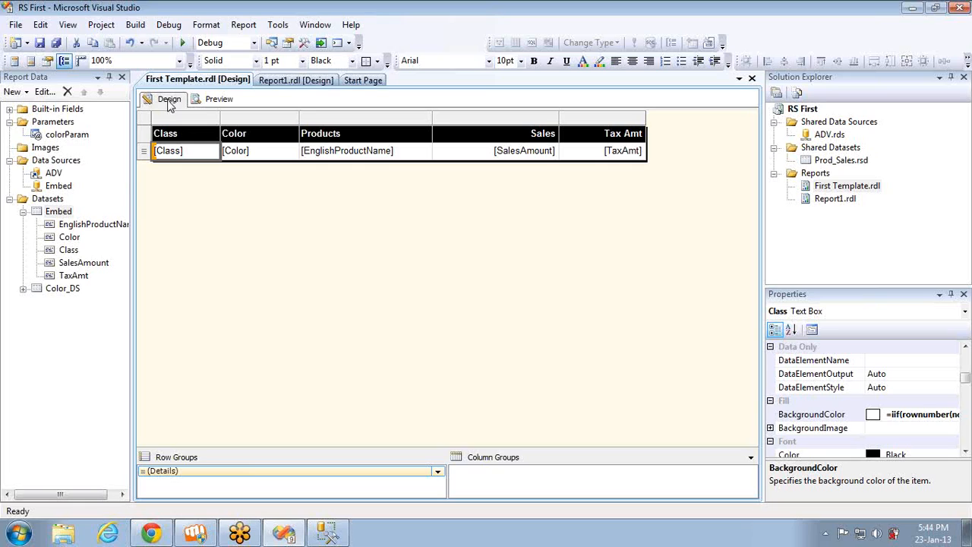
# Change the Color_DS query to "Select Distinct Color+' Color' as Color_Label,Color from DimProduct"
pyautogui.doubleClick(65, 293)
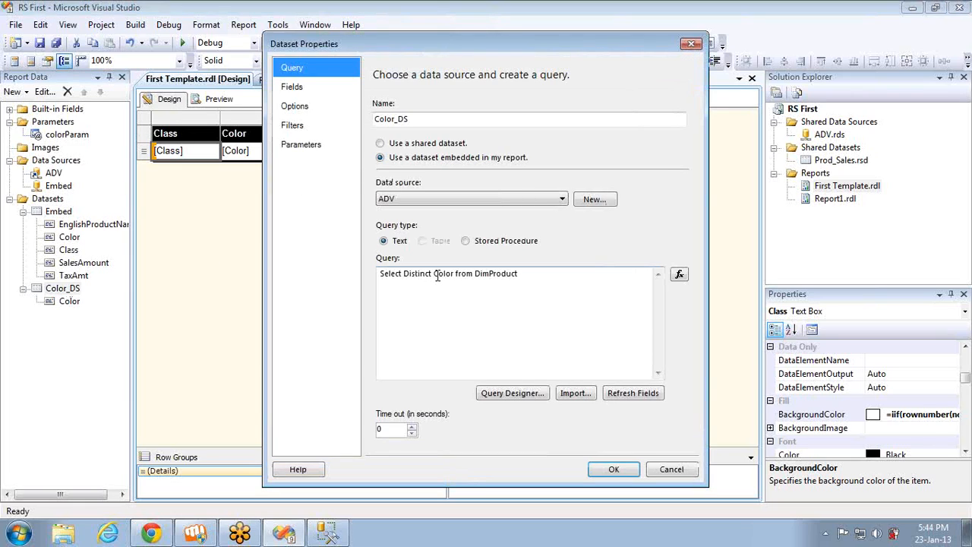
pyautogui.click(437, 275)
pyautogui.doubleClick(443, 274)
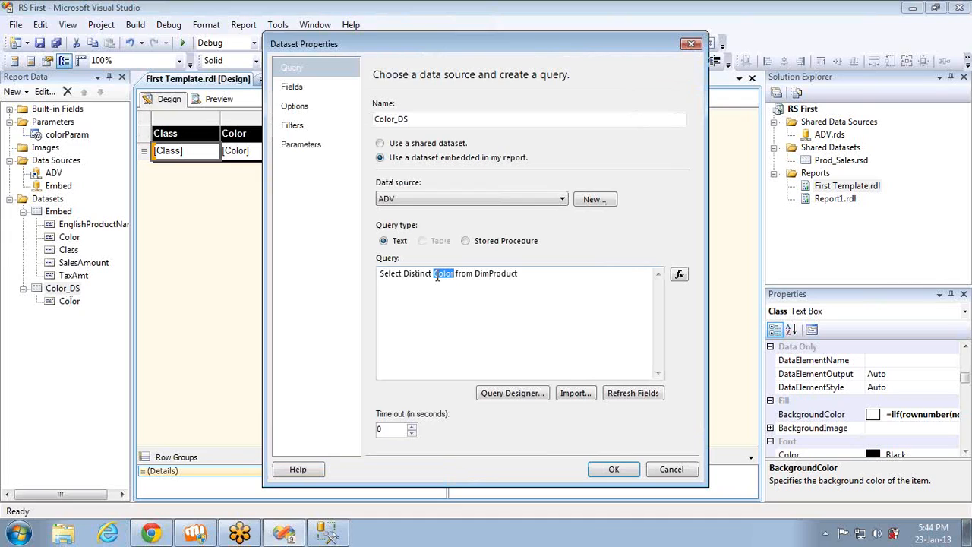
pyautogui.click(437, 277)
pyautogui.write('Color')
pyautogui.write(', ')
pyautogui.write(" '")
pyautogui.write("'Color")
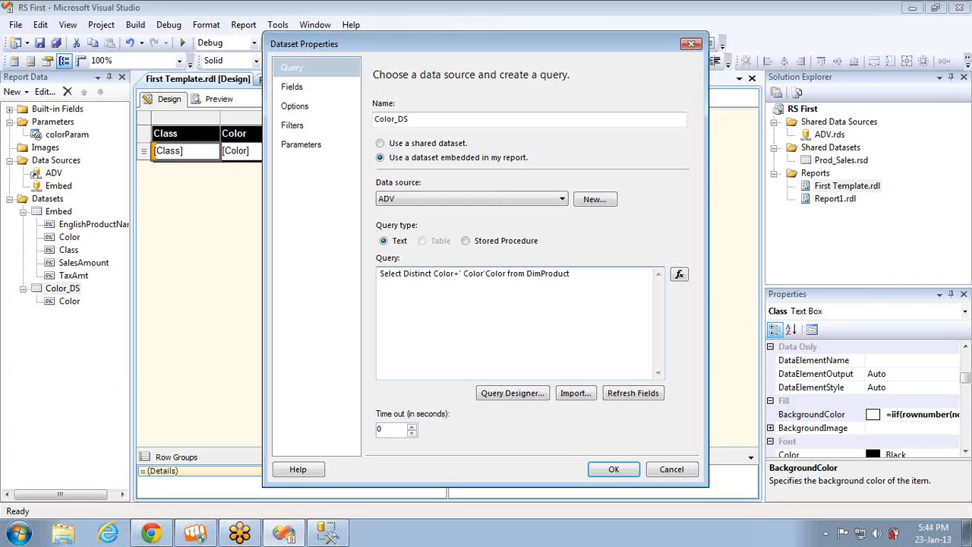
pyautogui.write(' as Co')
pyautogui.write('lor_Label')
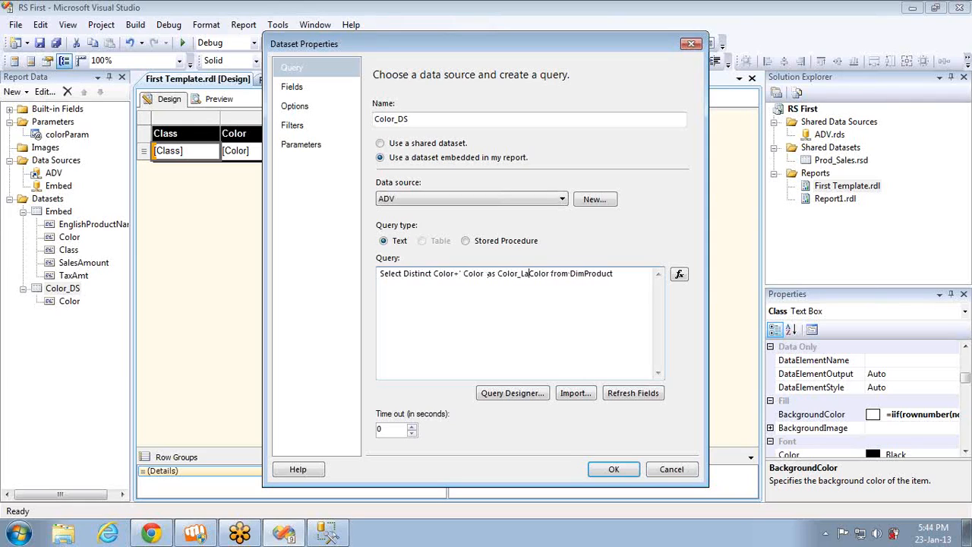
pyautogui.write(',')
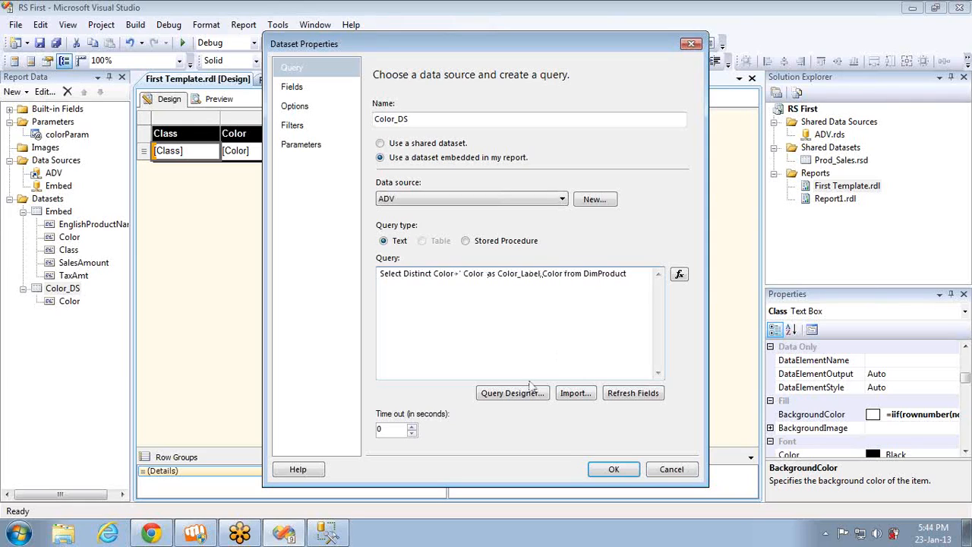
# Refresh the fields of Color_DS, check its field list and apply the dataset changes
pyautogui.click(644, 395)
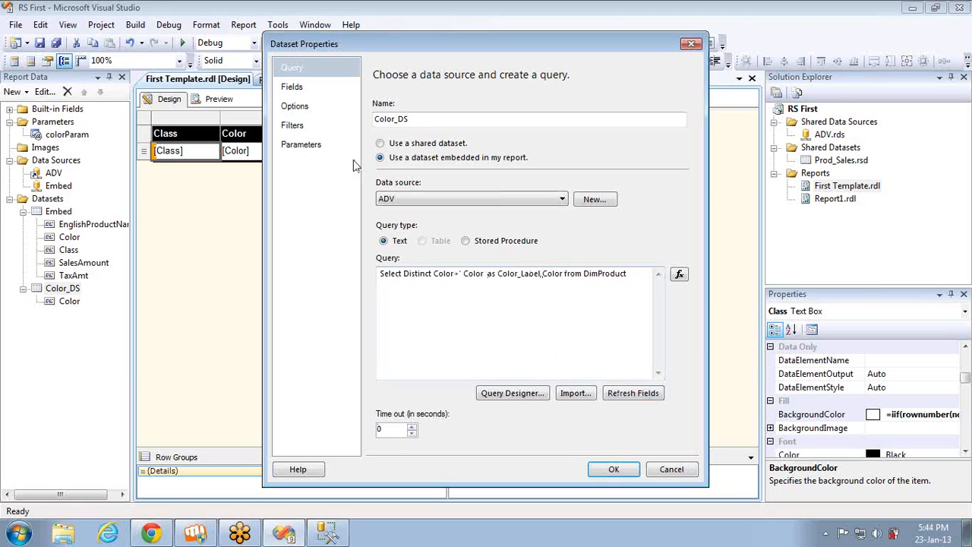
pyautogui.click(313, 88)
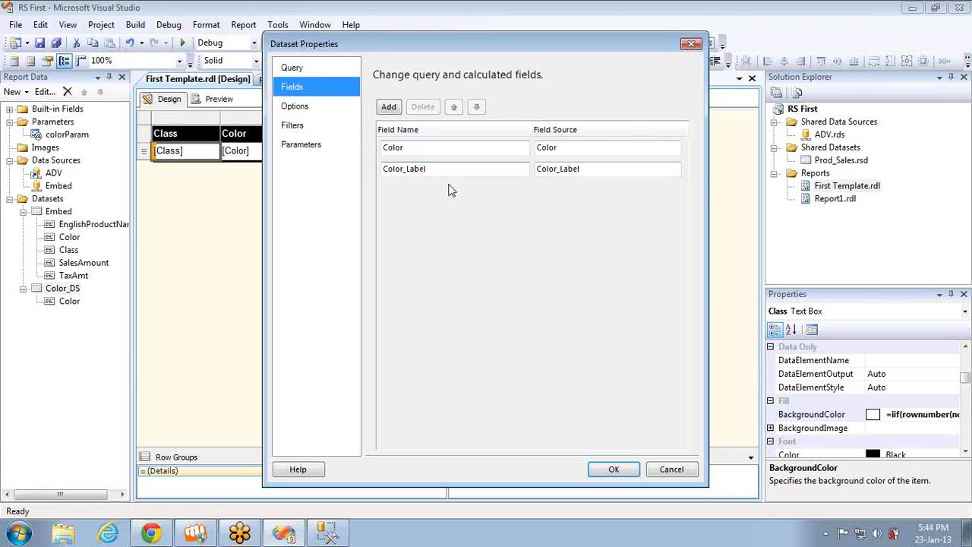
pyautogui.click(614, 471)
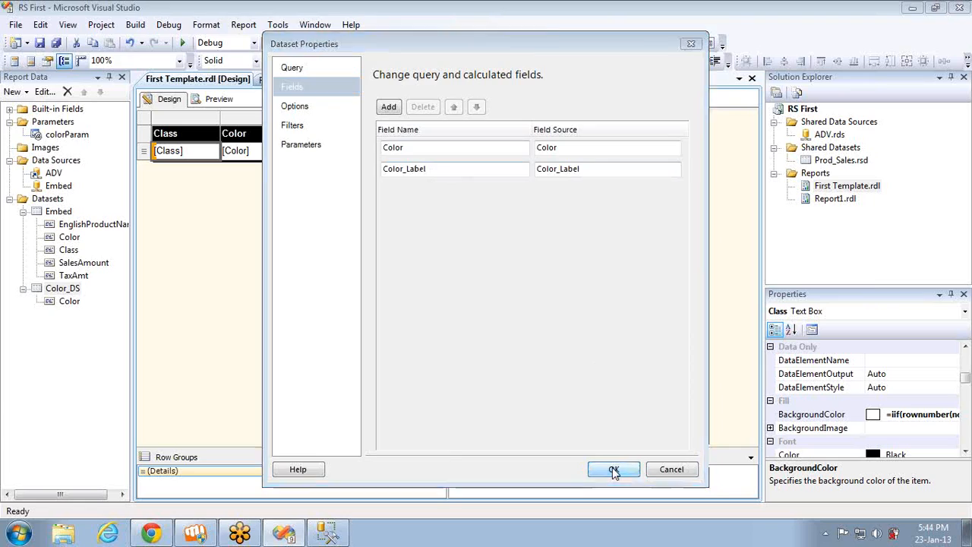
# Set the label field of colorParam's available values to Color_Label
pyautogui.doubleClick(65, 135)
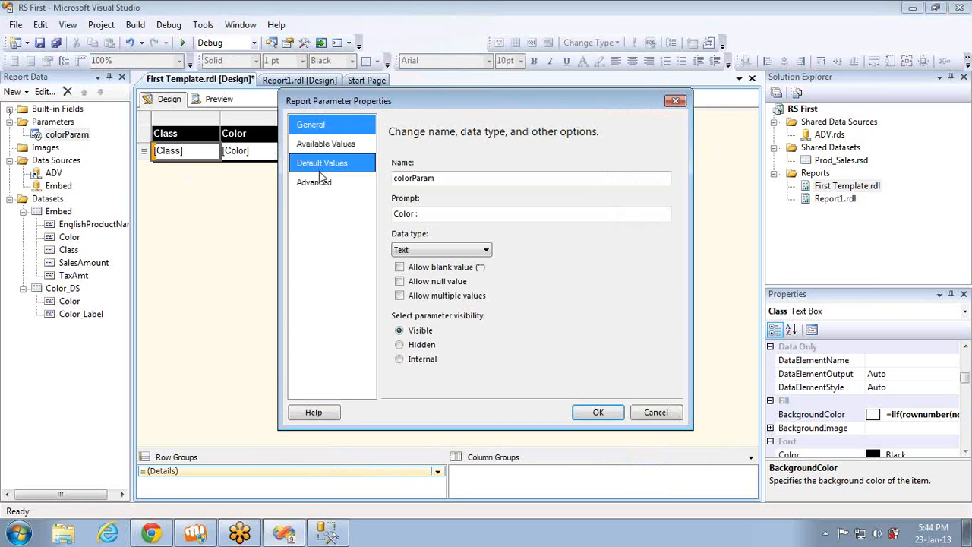
pyautogui.click(326, 144)
pyautogui.click(463, 321)
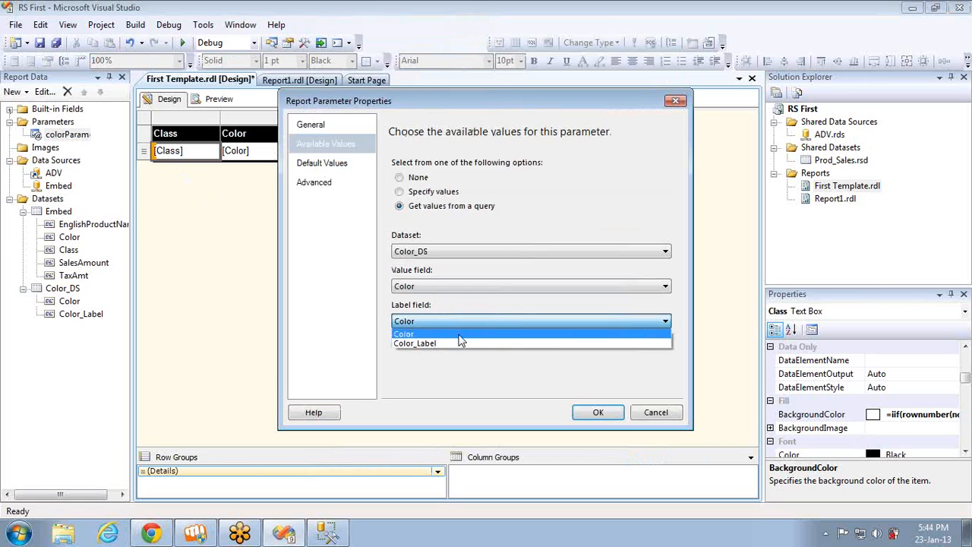
pyautogui.click(460, 344)
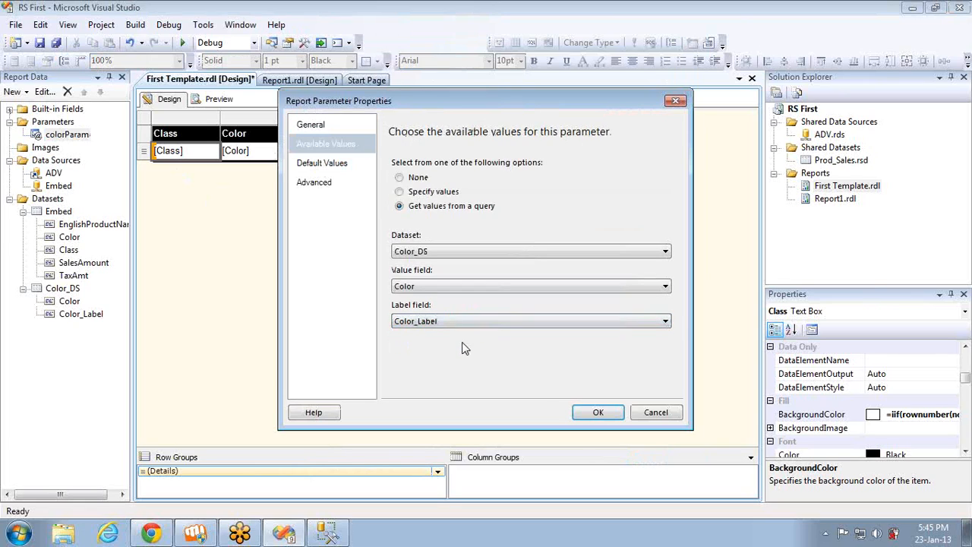
pyautogui.click(599, 412)
# Preview the report with Multi Color selected as the color and return to the design view
pyautogui.click(219, 99)
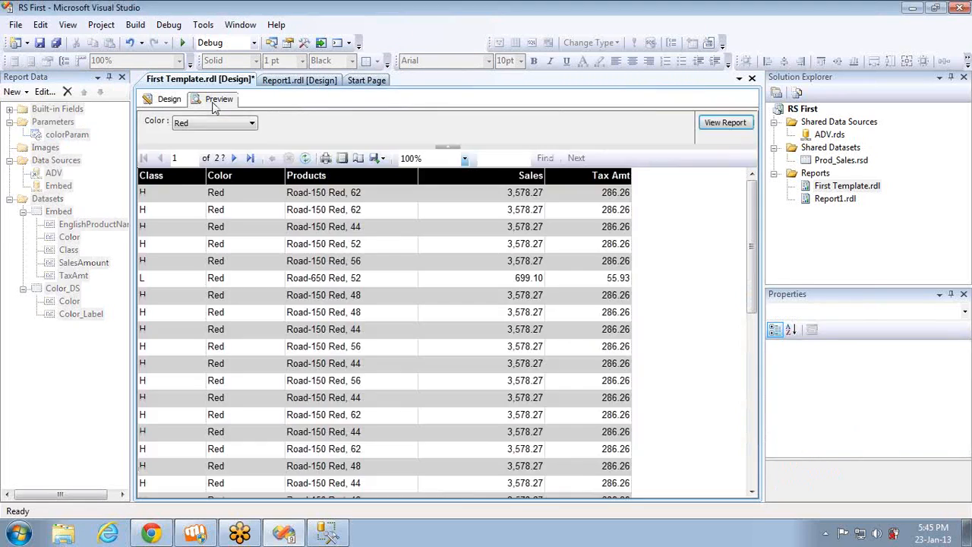
pyautogui.click(216, 124)
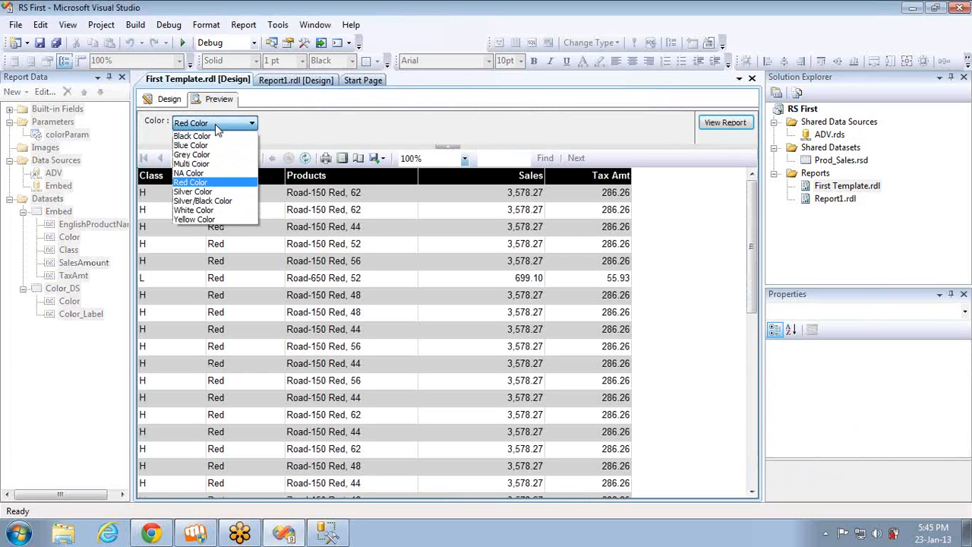
pyautogui.click(212, 164)
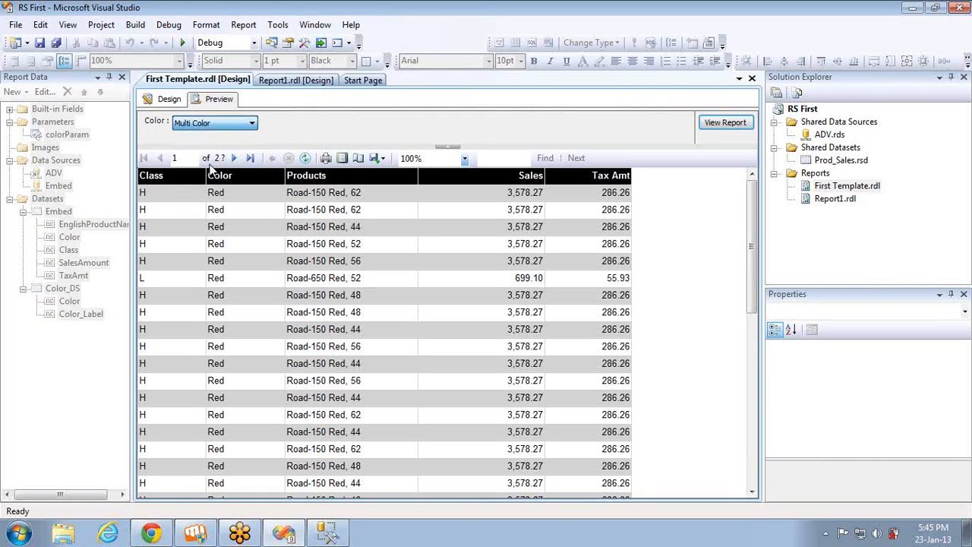
pyautogui.click(724, 122)
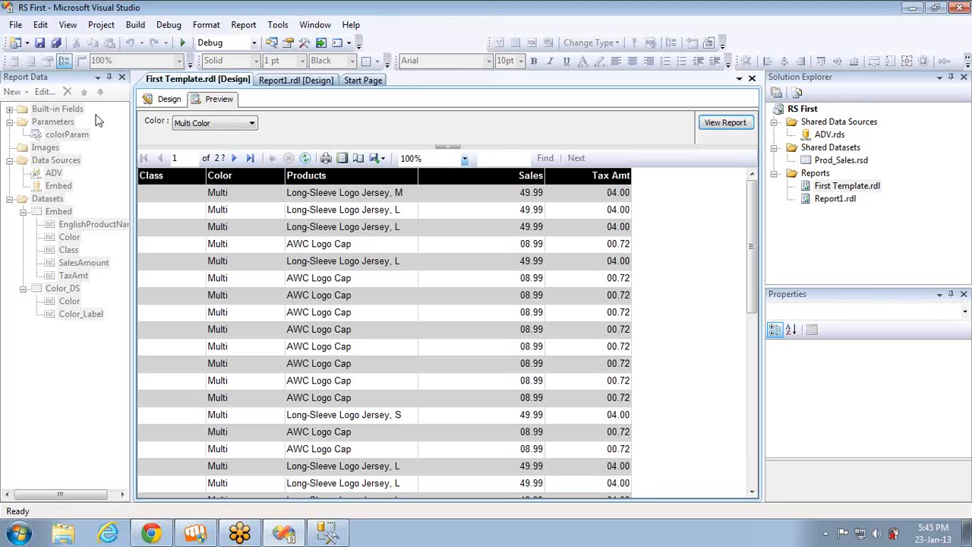
pyautogui.click(168, 100)
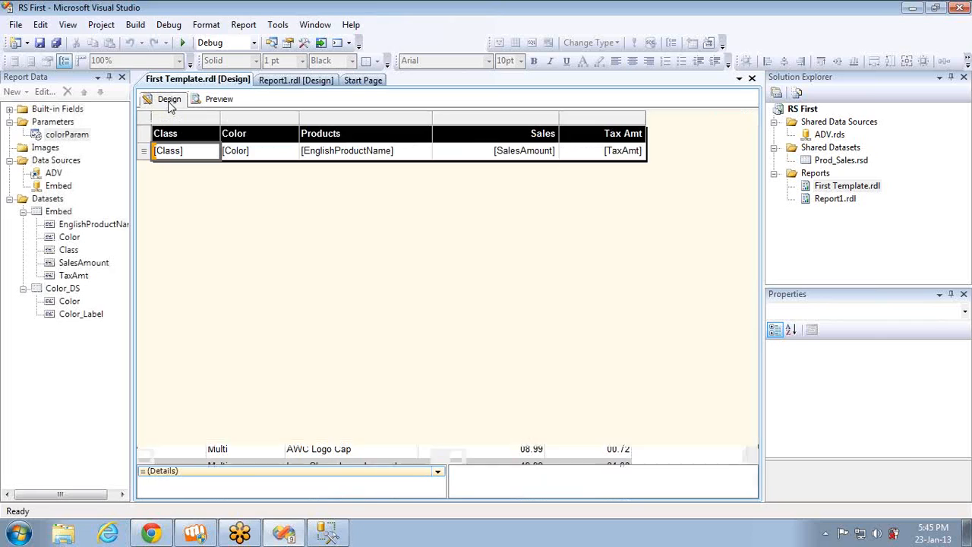
# Set the colorParam report parameter to allow multiple values and apply the change
pyautogui.doubleClick(82, 136)
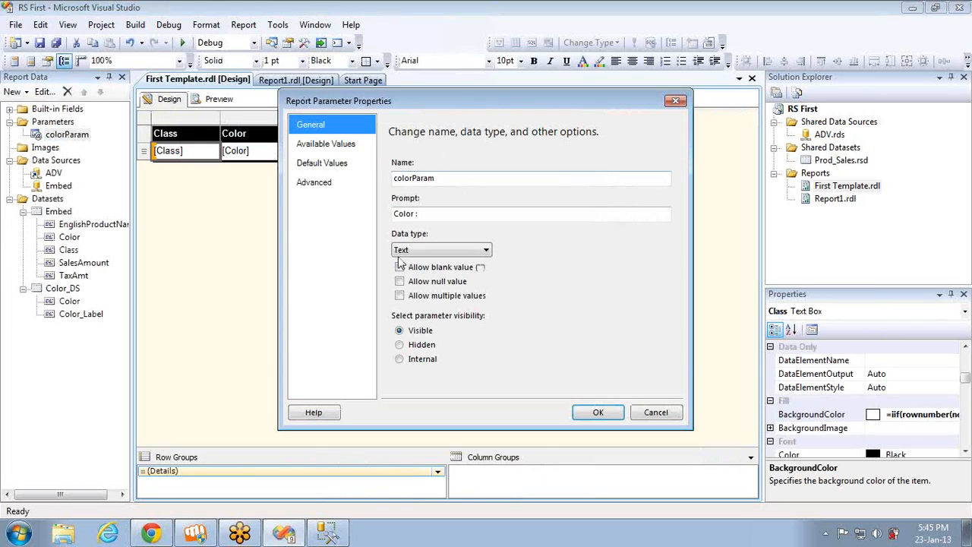
pyautogui.click(401, 269)
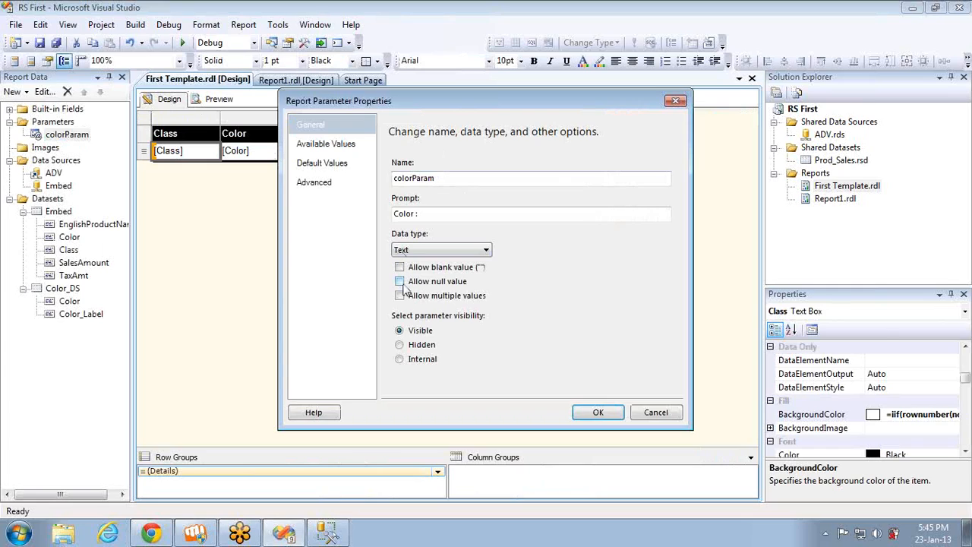
pyautogui.click(401, 282)
pyautogui.click(400, 281)
pyautogui.click(401, 296)
pyautogui.click(588, 414)
# Preview the report with Black Color and Blue Color selected in addition to Red Color, and return to the design view
pyautogui.click(217, 99)
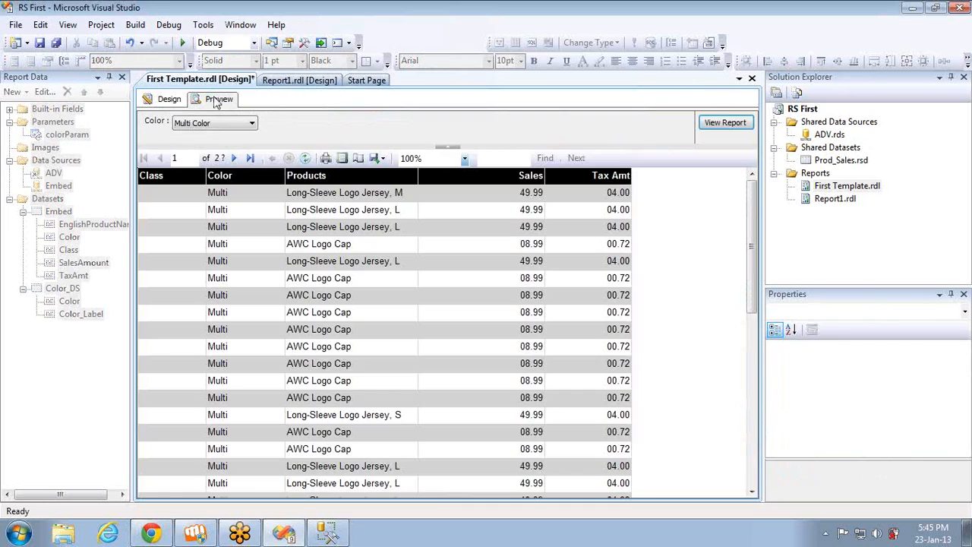
pyautogui.click(220, 123)
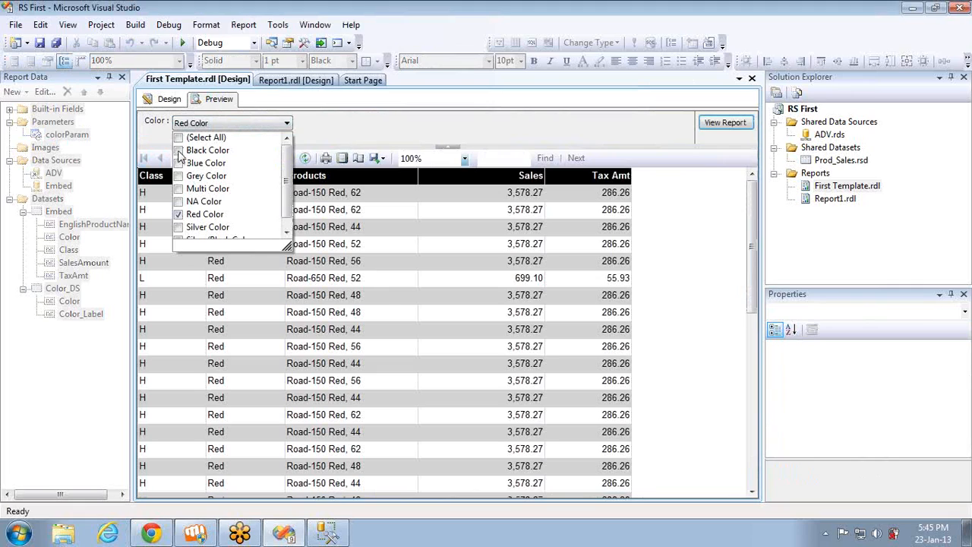
pyautogui.click(180, 152)
pyautogui.click(179, 163)
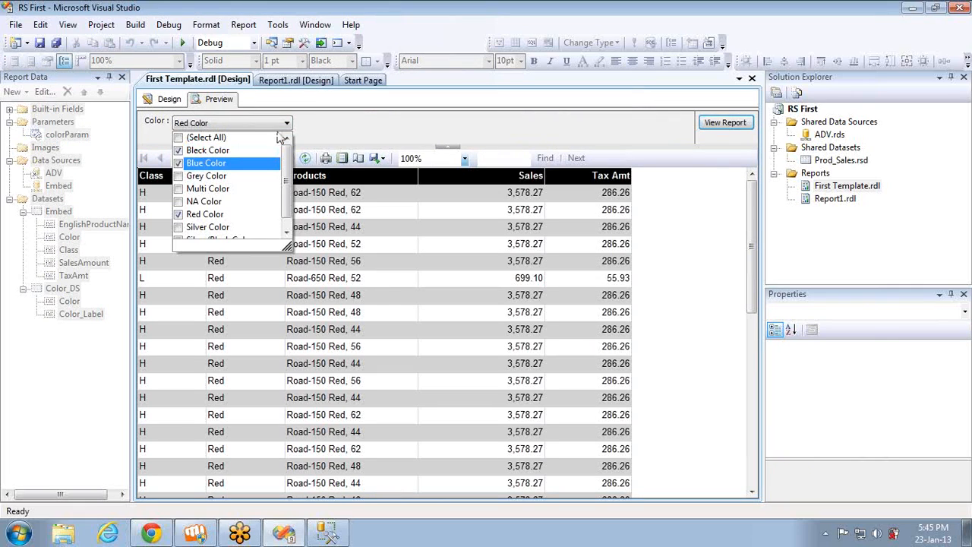
pyautogui.click(714, 123)
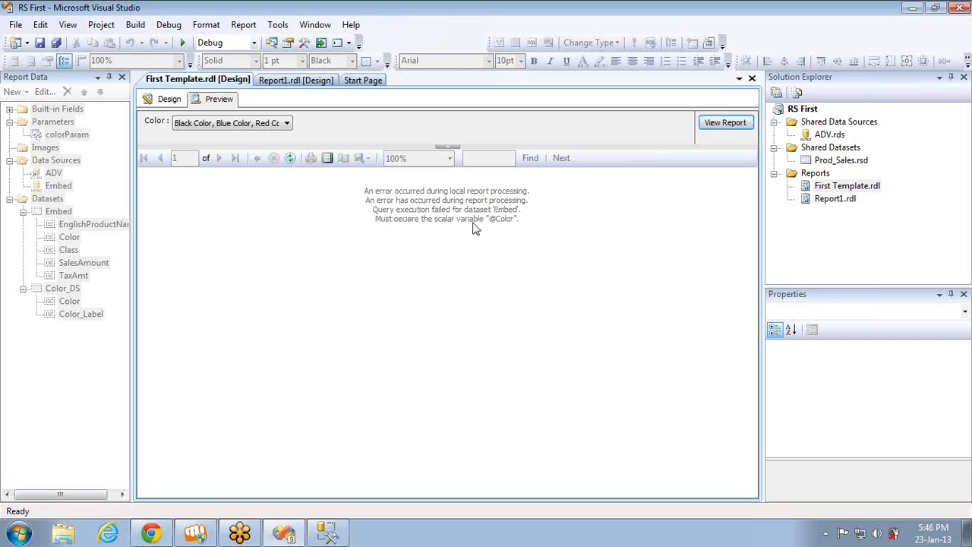
pyautogui.click(159, 104)
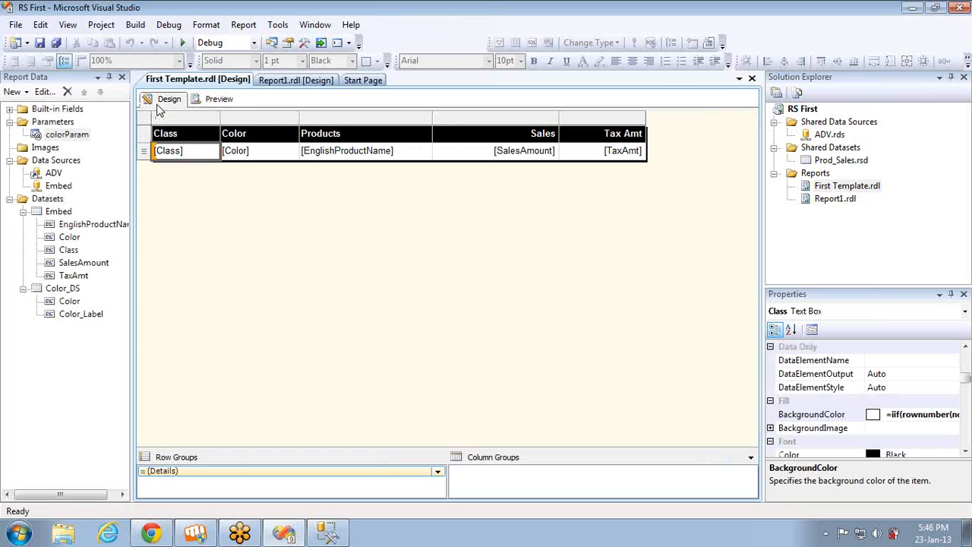
# Copy the Embed dataset's entire query and paste it over the existing statement in the SQL Server Management Studio query window
pyautogui.click(57, 213)
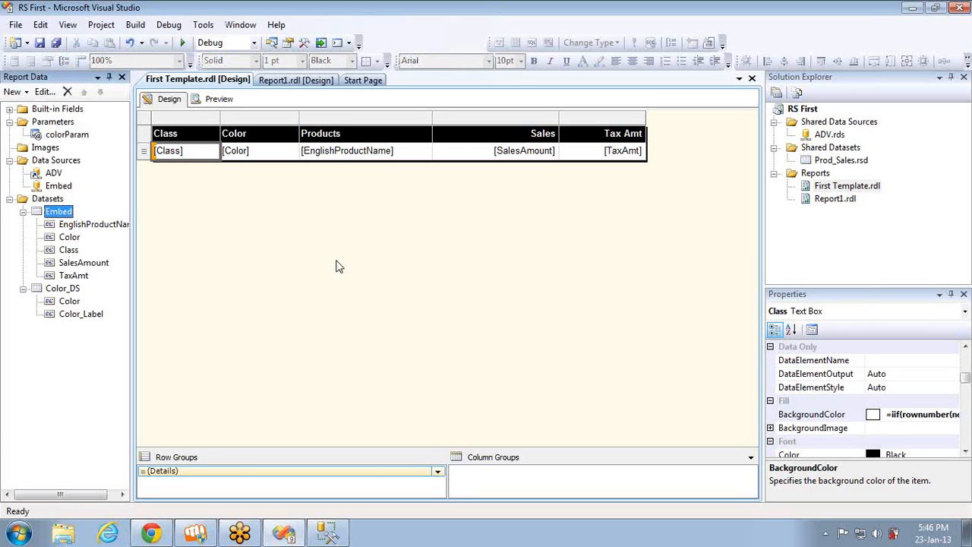
pyautogui.doubleClick(59, 213)
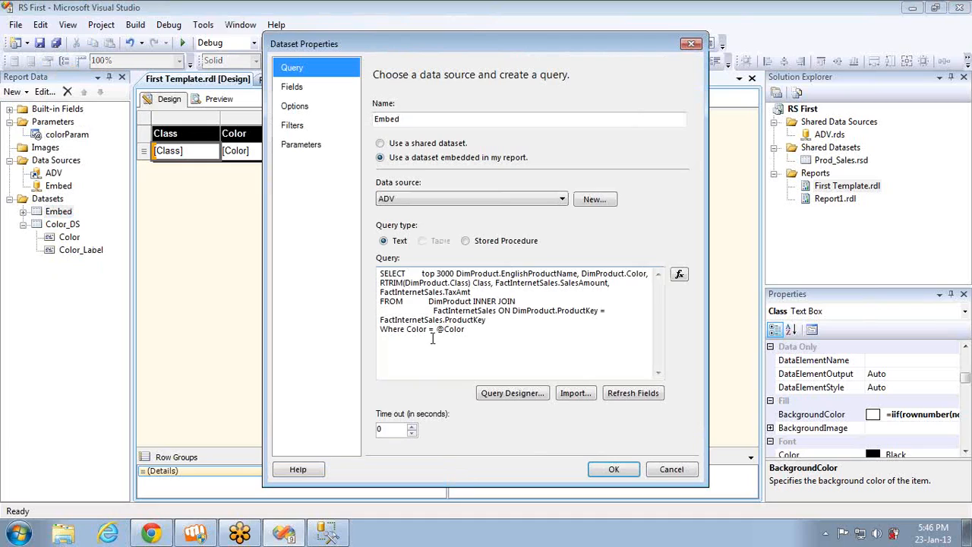
pyautogui.click(432, 332)
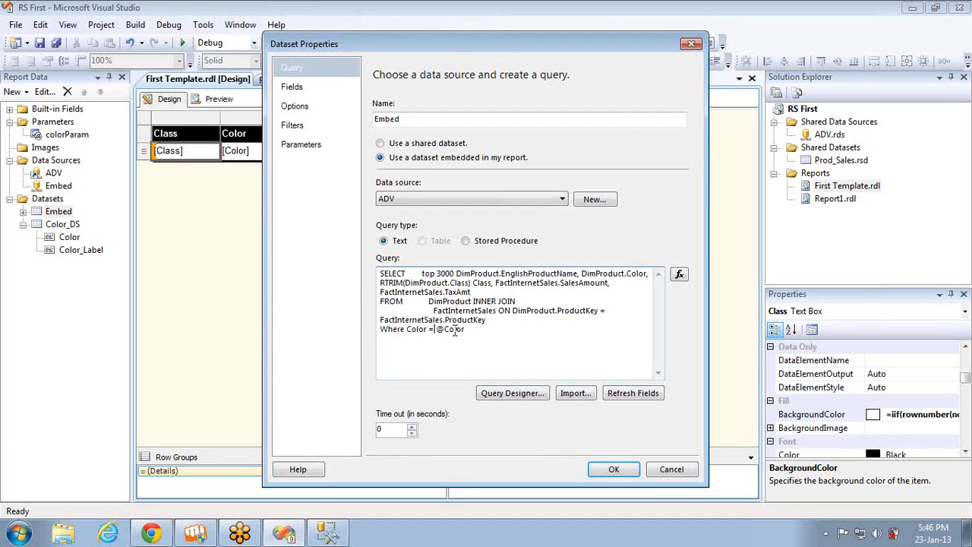
pyautogui.hotkey('ctrl', 'a')
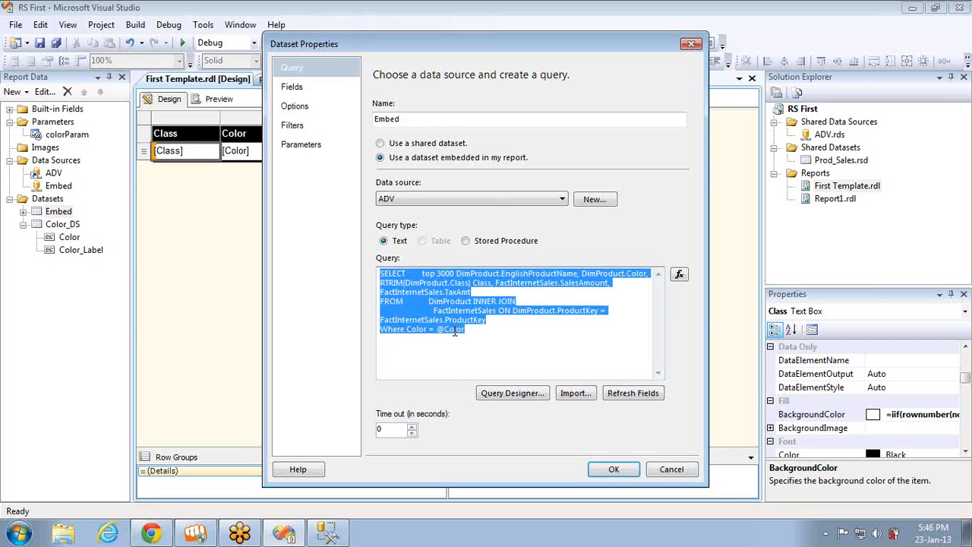
pyautogui.click(327, 532)
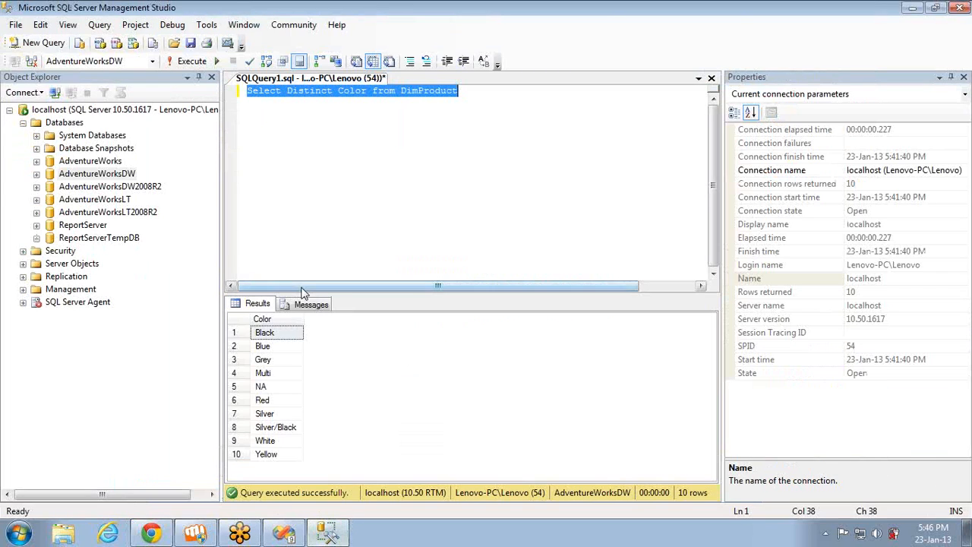
pyautogui.hotkey('ctrl', 'v')
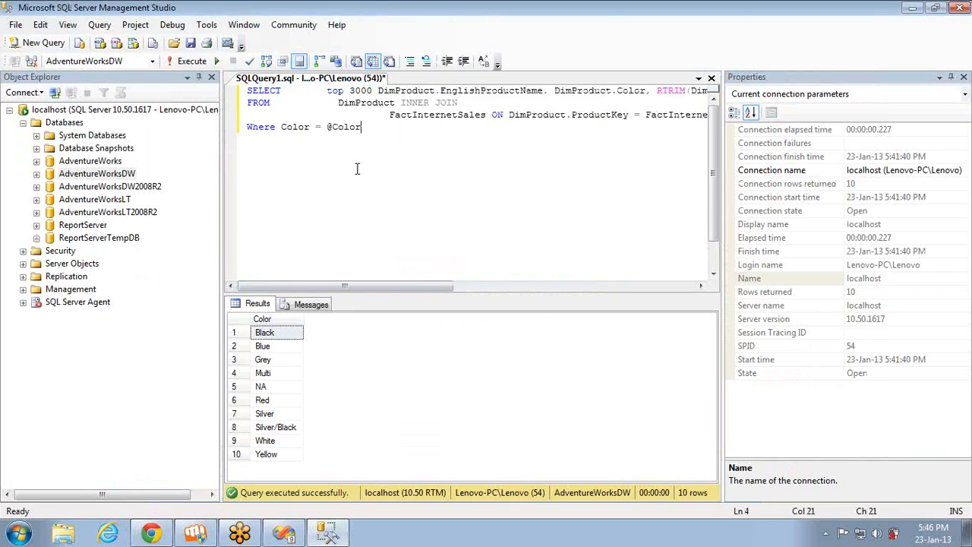
pyautogui.hotkey('ctrl', 'shift', 'Left')
pyautogui.write("'Red'")
pyautogui.press('F5')
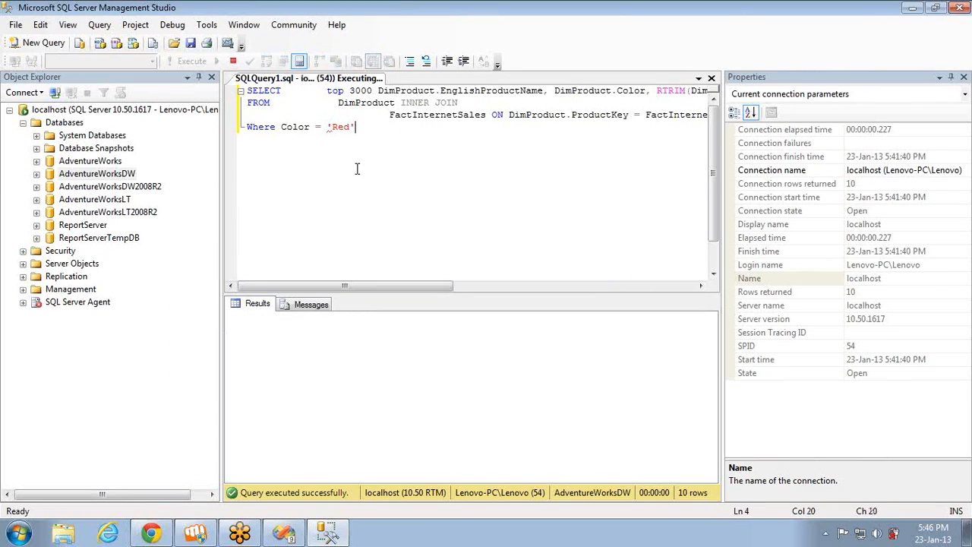
pyautogui.press('Left')
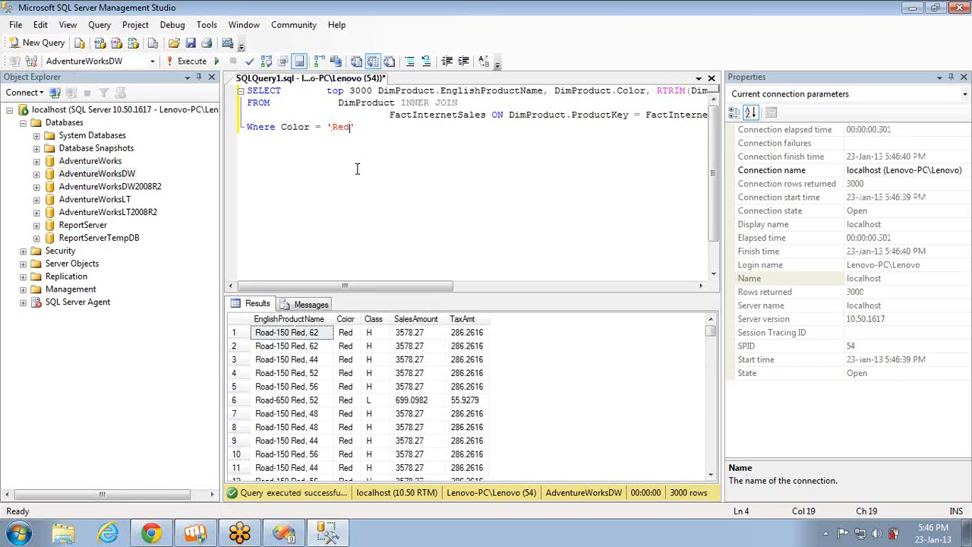
pyautogui.hotkey('ctrl', 'shift', 'Left')
pyautogui.write('Black')
pyautogui.press('F5')
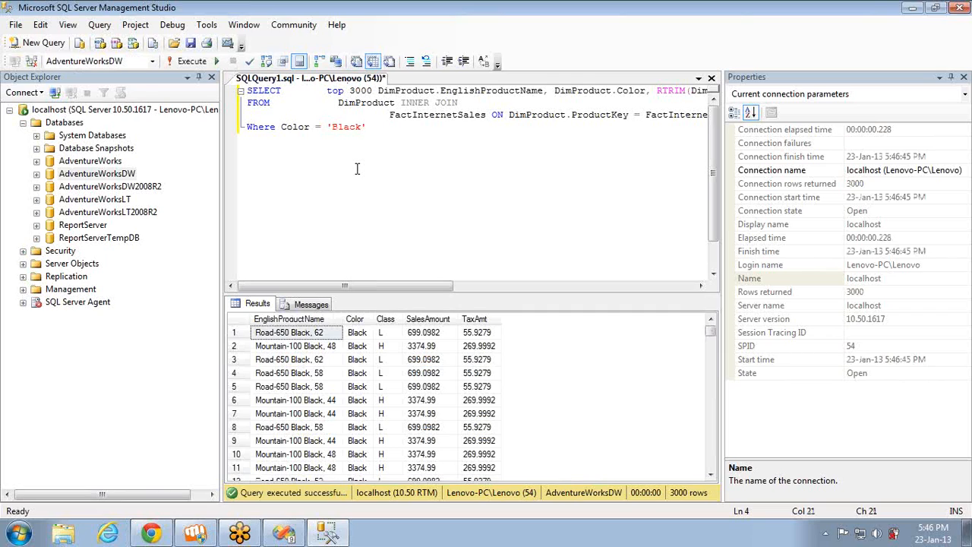
# Try to run the query with 'Black','Blue','Yellow' listed after the equals sign in the Where clause
pyautogui.press('End')
pyautogui.write(",'Blue','Yellow'")
pyautogui.press('F5')
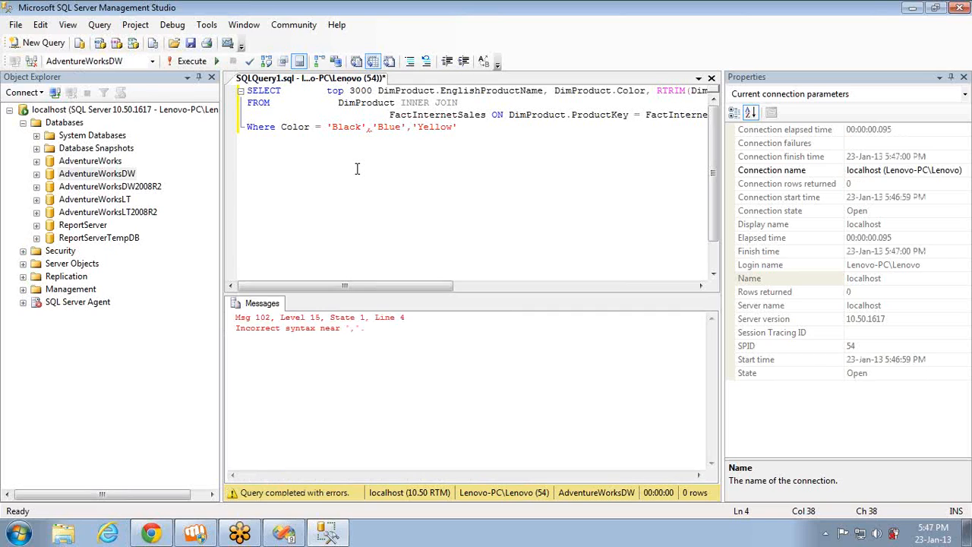
# Change the Where clause to Color in ('Black','Blue','Yellow') and run the query
pyautogui.click(329, 127)
pyautogui.write('(')
pyautogui.press('End')
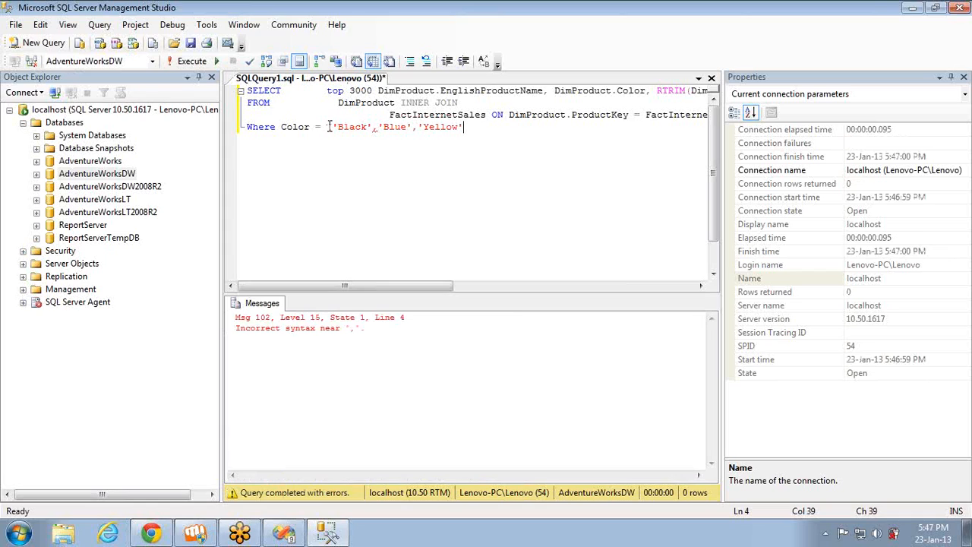
pyautogui.write(')')
pyautogui.click(320, 126)
pyautogui.press('BackSpace')
pyautogui.write('in')
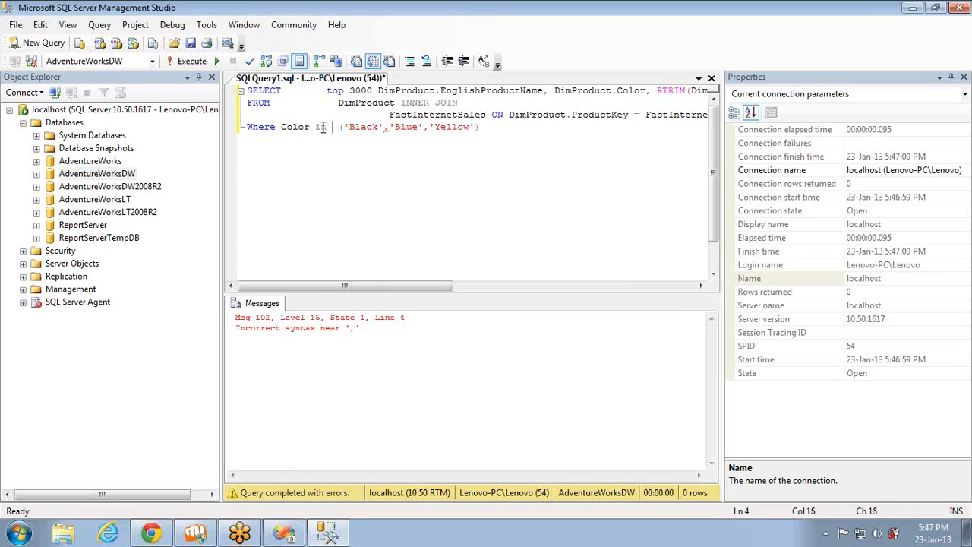
pyautogui.press('F5')
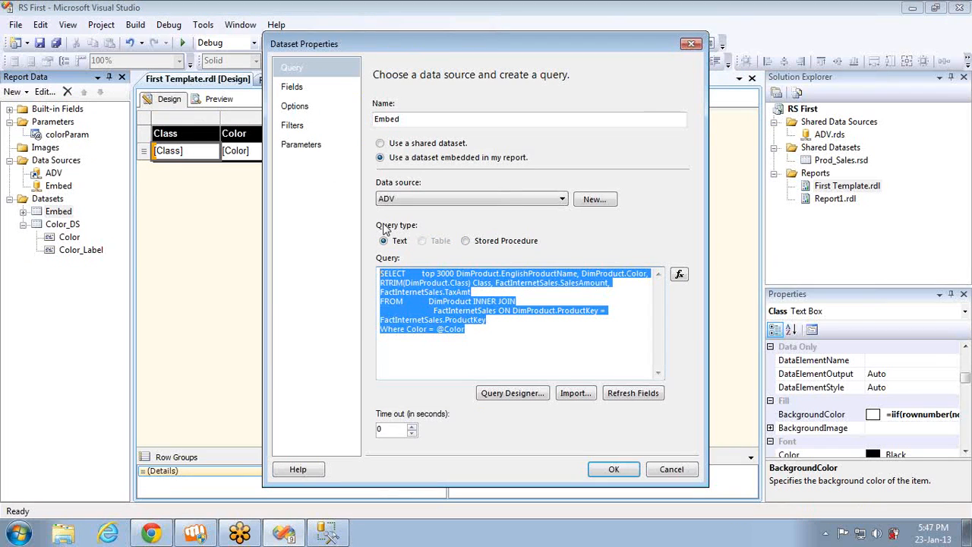
pyautogui.click(430, 326)
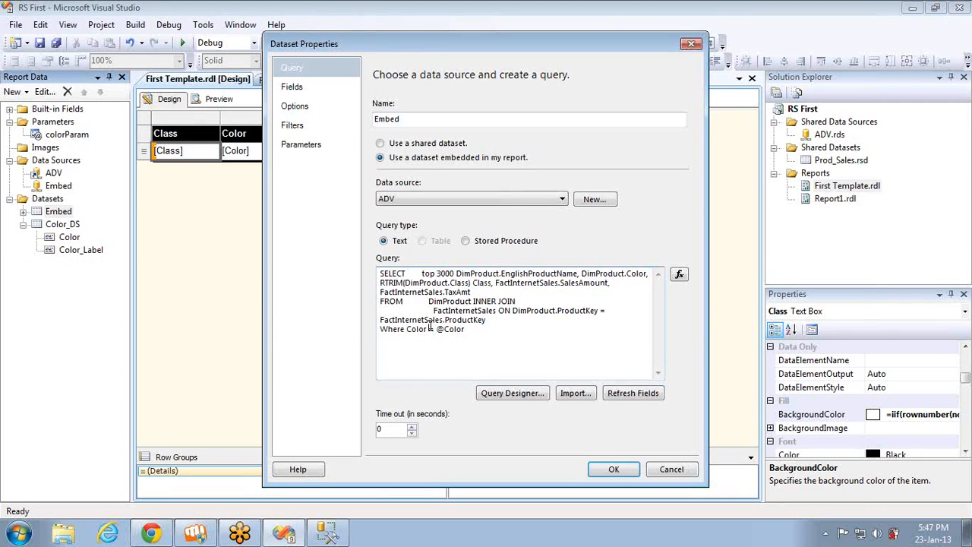
pyautogui.press('BackSpace')
pyautogui.write('in')
pyautogui.click(438, 329)
pyautogui.write('(')
pyautogui.press('End')
pyautogui.write(')')
# Switch to SQL Server Management Studio, reduce the color list in the Where clause to only 'Black' and run the query
pyautogui.hotkey('alt', 'Tab')
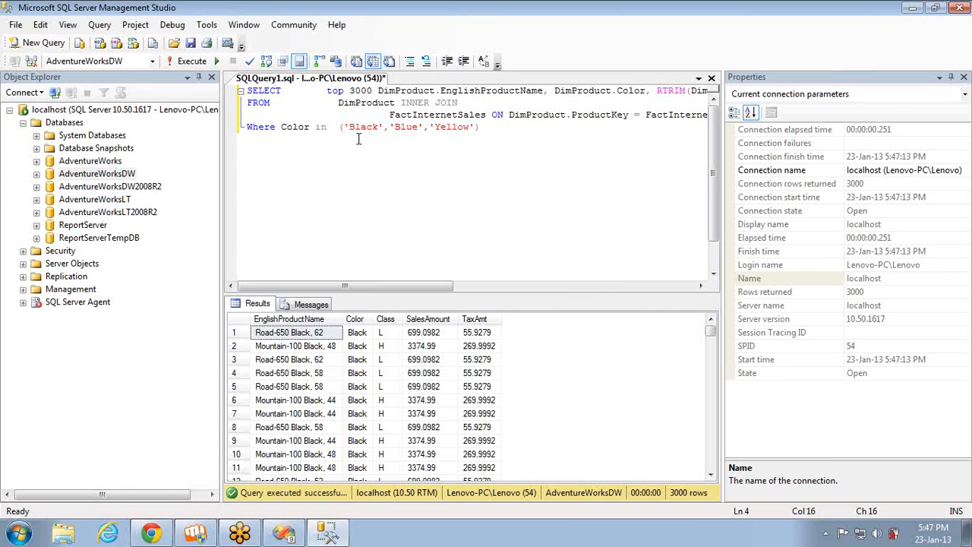
pyautogui.press('Delete')
pyautogui.press('Right')
pyautogui.press('Right')
pyautogui.press('Right')
pyautogui.press('Right')
pyautogui.press('Right')
pyautogui.press('Right')
pyautogui.press('Right')
pyautogui.hotkey('shift', 'Right')
pyautogui.hotkey('shift', 'Right')
pyautogui.hotkey('shift', 'Right')
pyautogui.hotkey('shift', 'Right')
pyautogui.hotkey('shift', 'Right')
pyautogui.hotkey('shift', 'Right')
pyautogui.hotkey('shift', 'Right')
pyautogui.hotkey('shift', 'Right')
pyautogui.hotkey('shift', 'Right')
pyautogui.hotkey('shift', 'Right')
pyautogui.hotkey('shift', 'Right')
pyautogui.hotkey('shift', 'Right')
pyautogui.hotkey('shift', 'Right')
pyautogui.hotkey('shift', 'Right')
pyautogui.hotkey('shift', 'Right')
pyautogui.hotkey('shift', 'Right')
pyautogui.hotkey('shift', 'Right')
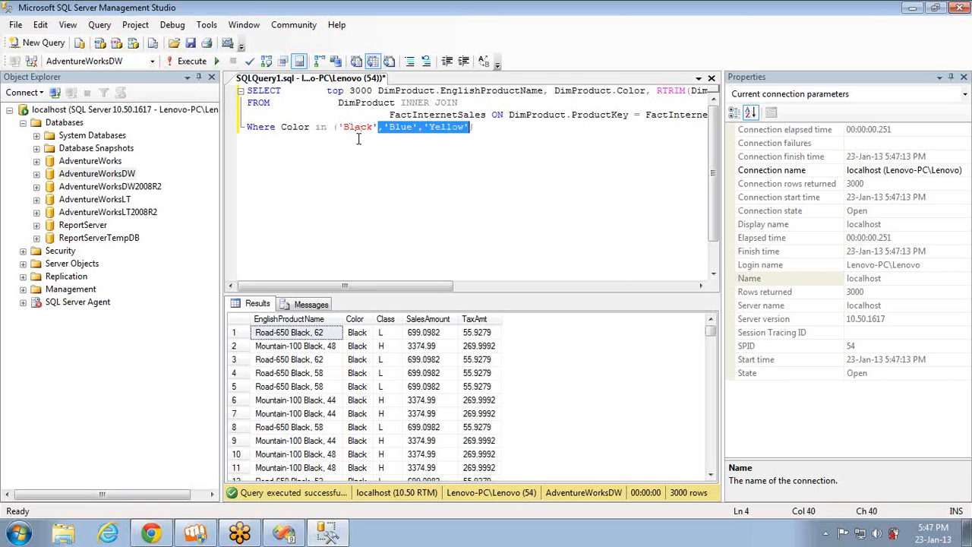
pyautogui.press('Delete')
pyautogui.press('F5')
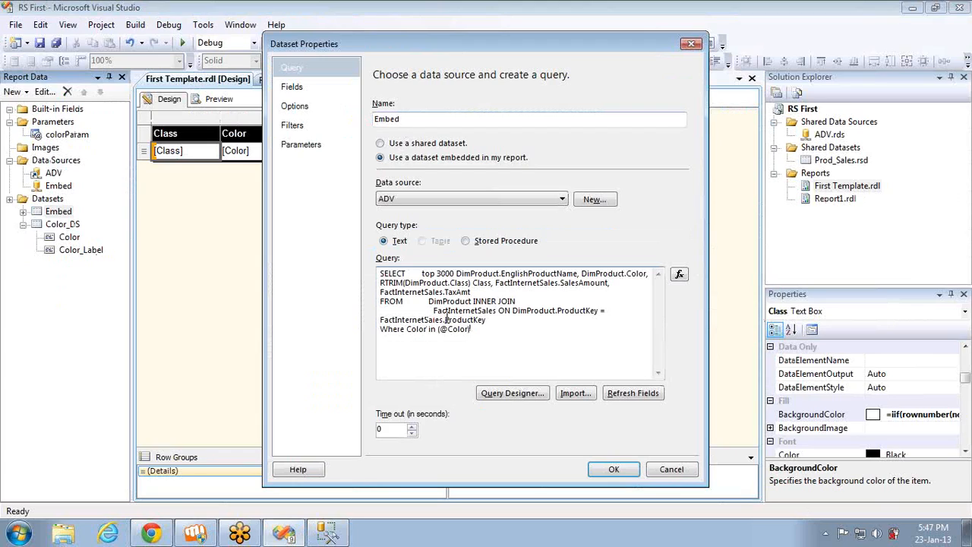
# Apply the Embed dataset changes and preview the report with Black Color, Blue Color and Red Color selected
pyautogui.click(613, 471)
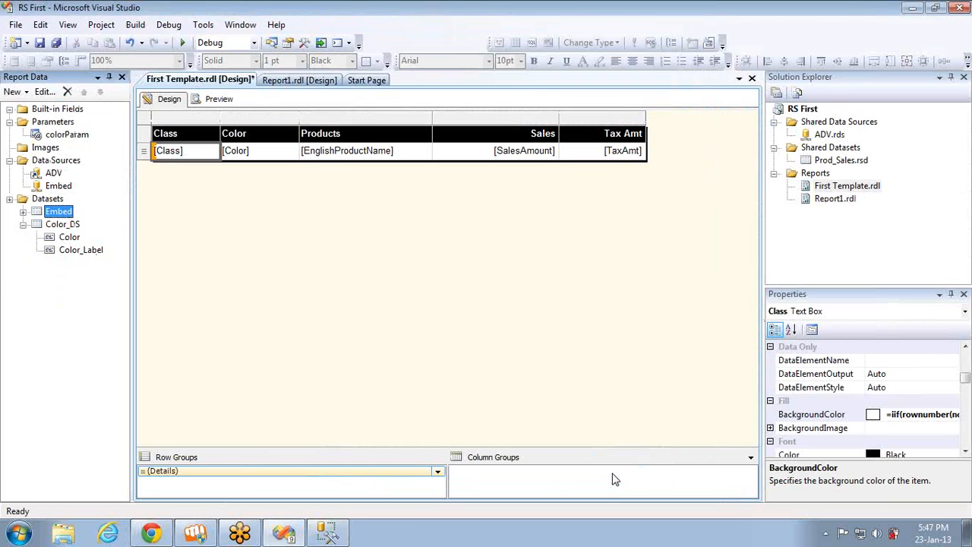
pyautogui.click(218, 99)
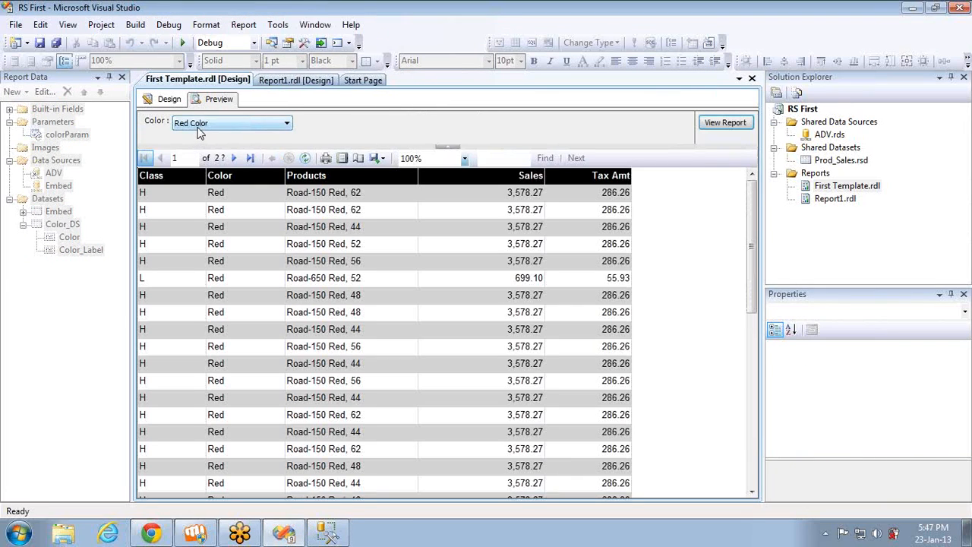
pyautogui.click(197, 129)
pyautogui.click(179, 150)
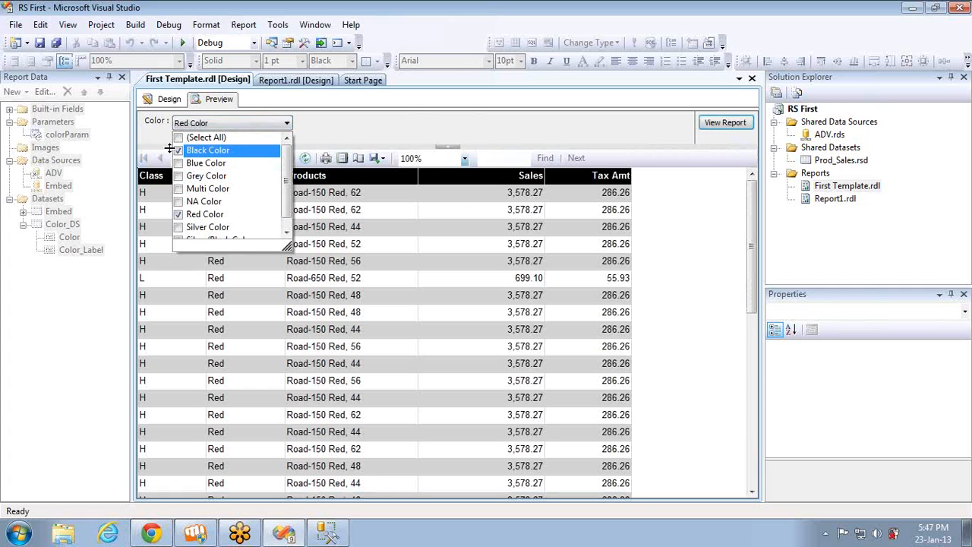
pyautogui.click(183, 163)
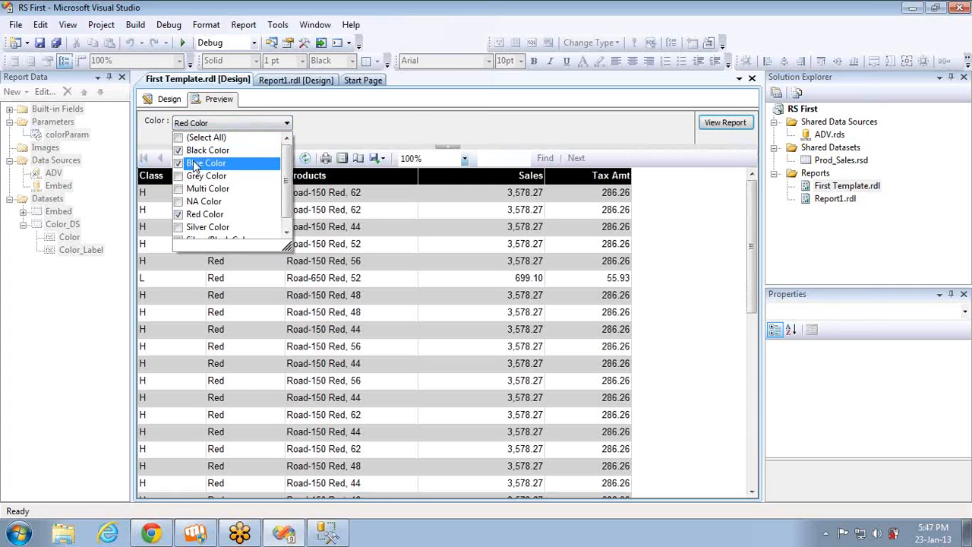
pyautogui.click(727, 123)
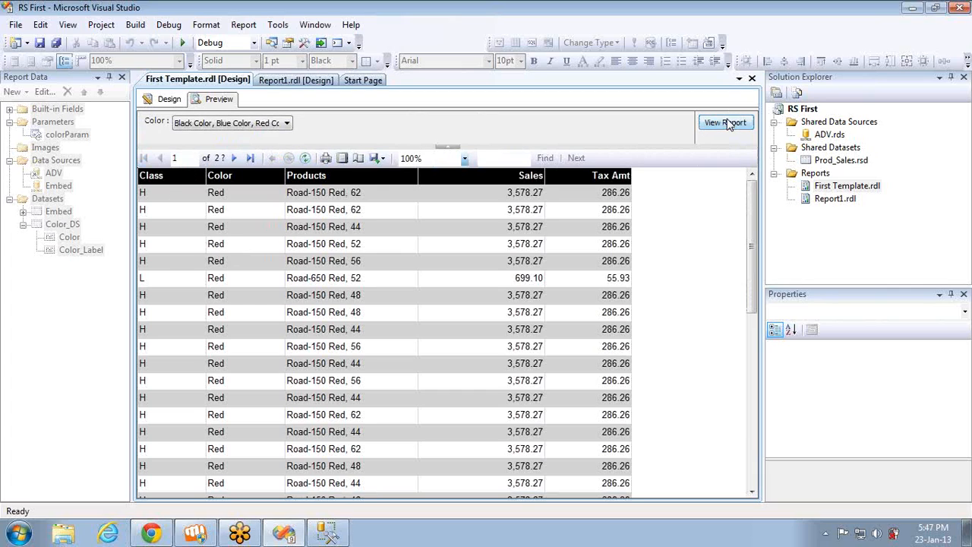
# Page through the previewed report up to its last page to examine which colors its rows contain
pyautogui.click(235, 158)
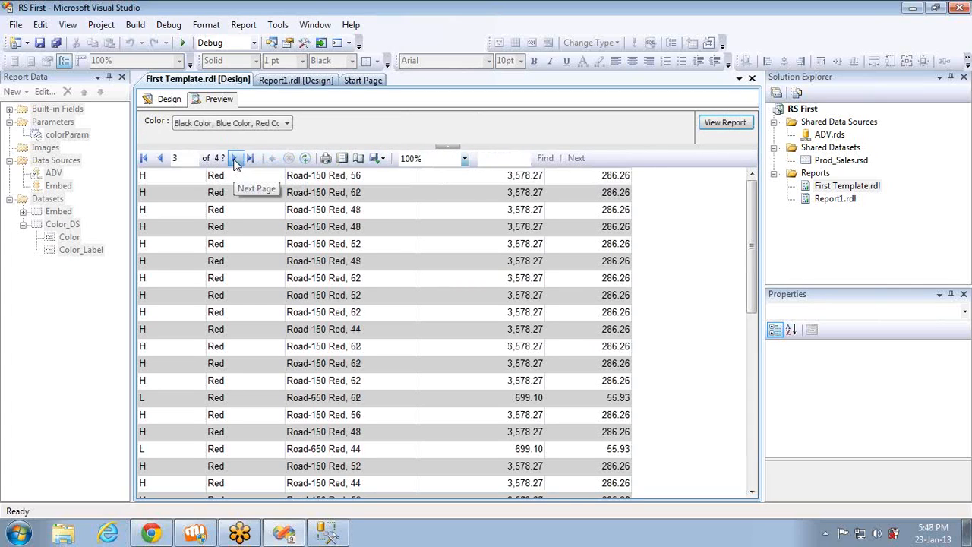
pyautogui.click(235, 158)
pyautogui.click(235, 158)
pyautogui.click(234, 160)
pyautogui.click(235, 159)
pyautogui.click(235, 160)
pyautogui.click(235, 160)
pyautogui.click(235, 159)
pyautogui.click(235, 160)
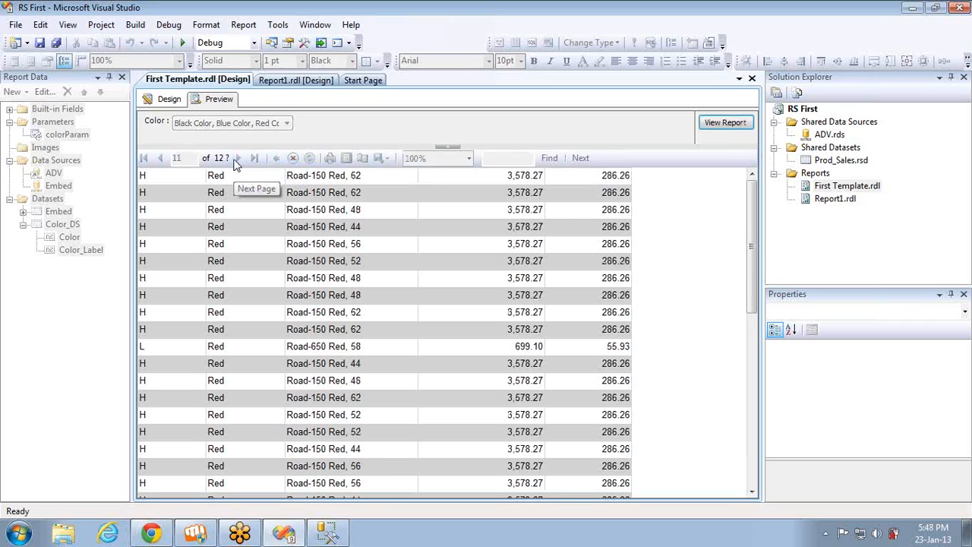
pyautogui.click(236, 160)
pyautogui.click(236, 160)
pyautogui.click(235, 159)
pyautogui.click(235, 159)
pyautogui.click(236, 160)
pyautogui.click(235, 160)
pyautogui.click(236, 160)
pyautogui.click(236, 160)
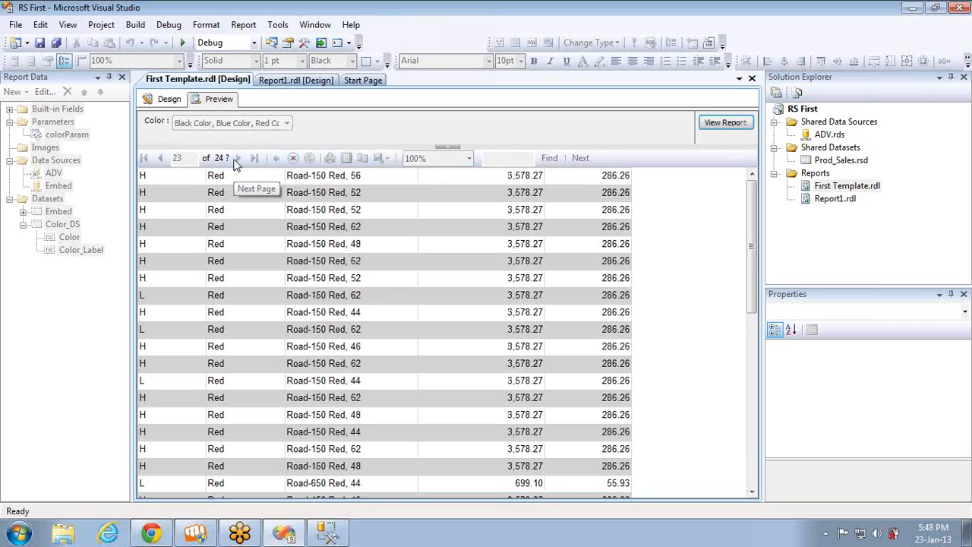
pyautogui.click(236, 160)
pyautogui.click(235, 160)
pyautogui.click(235, 160)
pyautogui.click(235, 160)
pyautogui.click(236, 159)
pyautogui.click(236, 160)
pyautogui.click(235, 159)
pyautogui.click(236, 159)
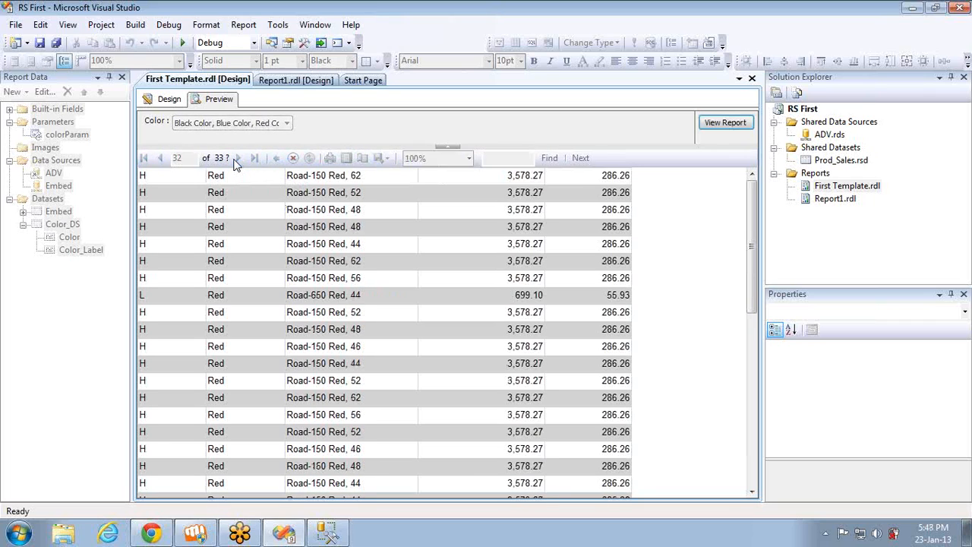
pyautogui.click(235, 160)
pyautogui.click(236, 160)
pyautogui.click(237, 159)
pyautogui.click(236, 159)
pyautogui.click(237, 160)
pyautogui.click(237, 160)
pyautogui.click(238, 160)
pyautogui.click(238, 160)
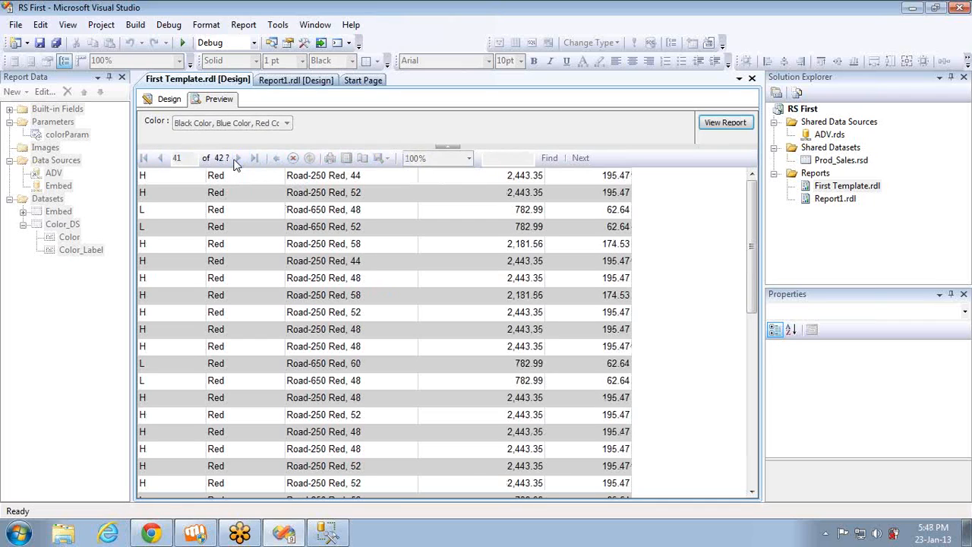
pyautogui.click(238, 160)
pyautogui.click(239, 160)
pyautogui.click(255, 163)
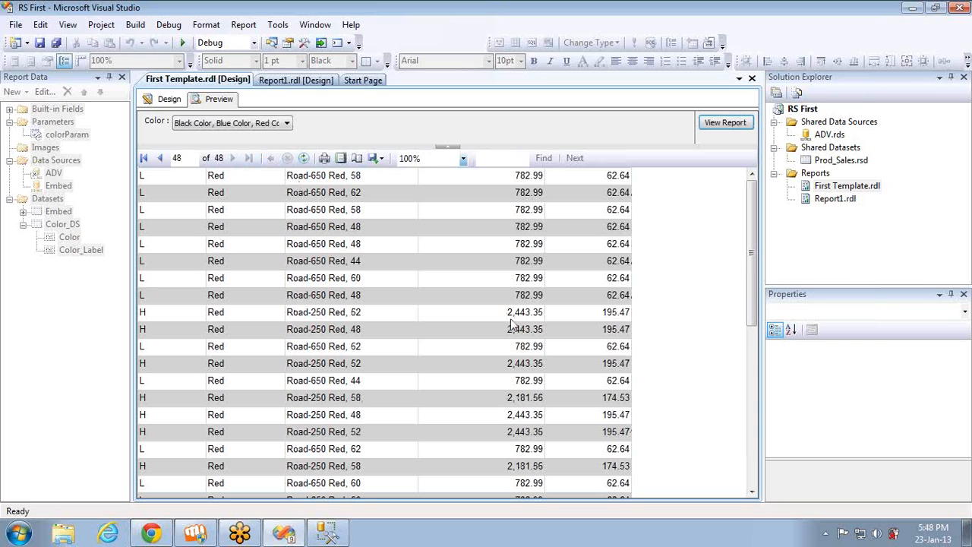
# Select all colors for the Color parameter of the previewed report and run the report again
pyautogui.scroll(-10, 511, 325)
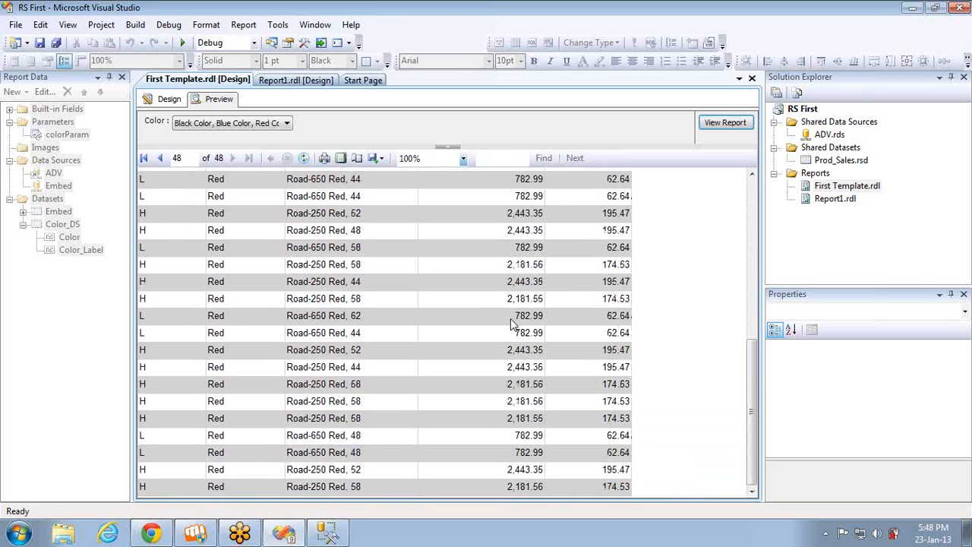
pyautogui.click(236, 131)
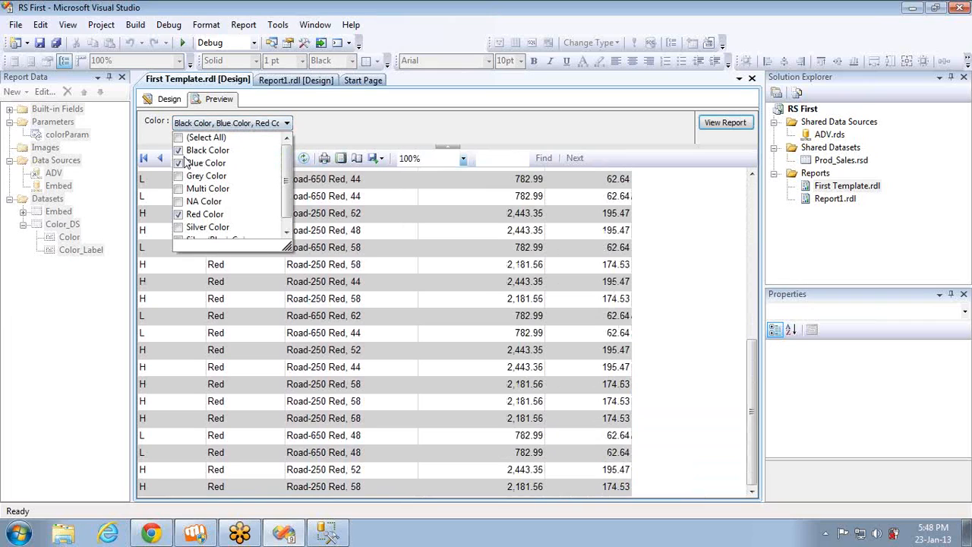
pyautogui.click(179, 137)
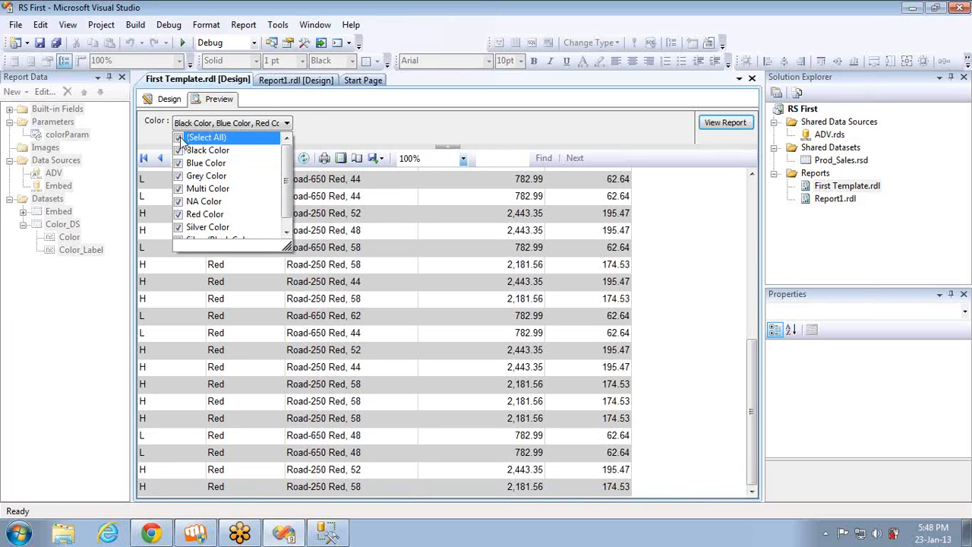
pyautogui.click(716, 124)
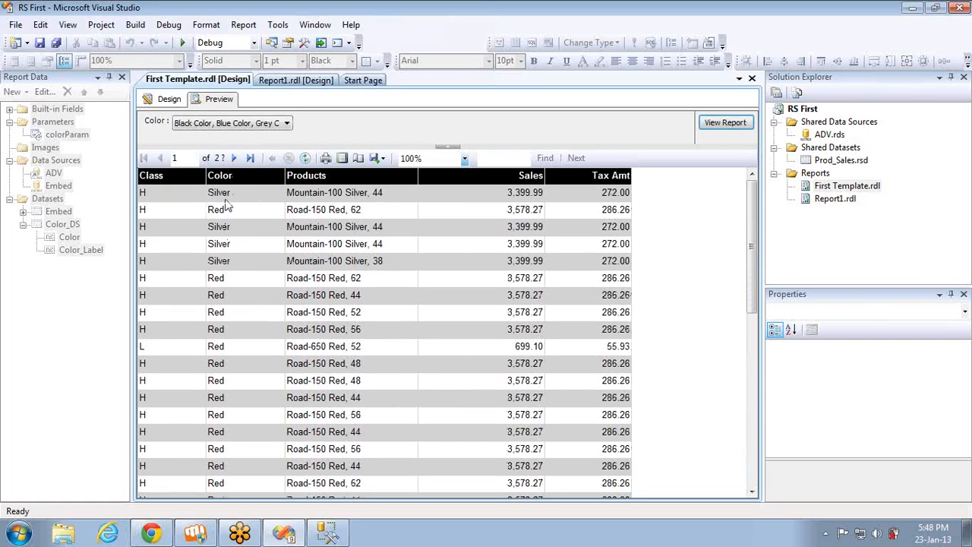
# Rerun the report preview with only Blue Color selected and page forward through the result to examine the row colors
pyautogui.click(221, 123)
pyautogui.click(179, 137)
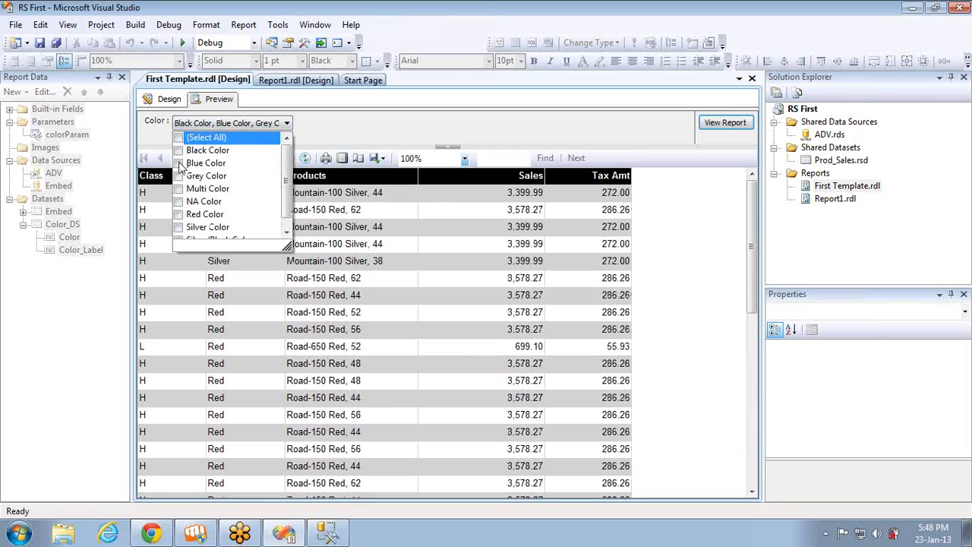
pyautogui.click(180, 163)
pyautogui.click(704, 124)
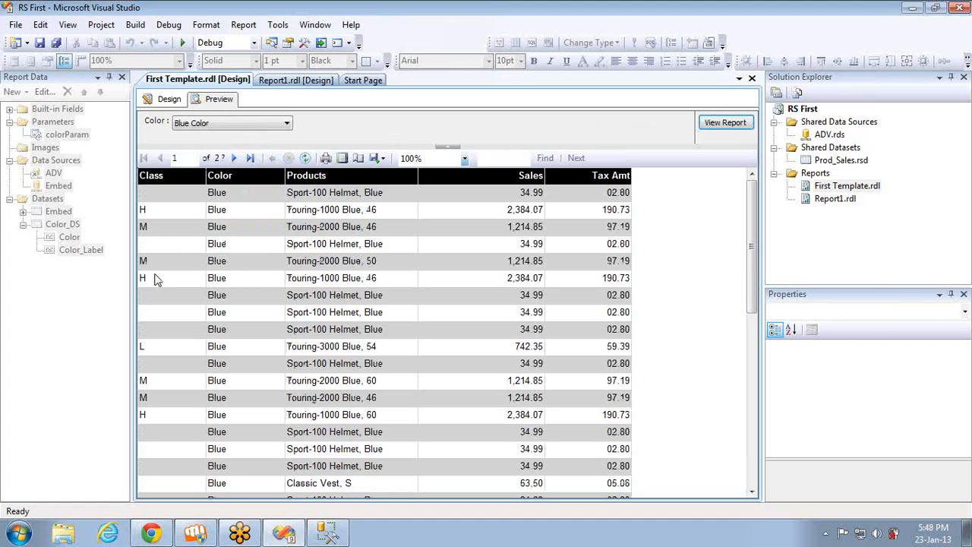
pyautogui.click(235, 158)
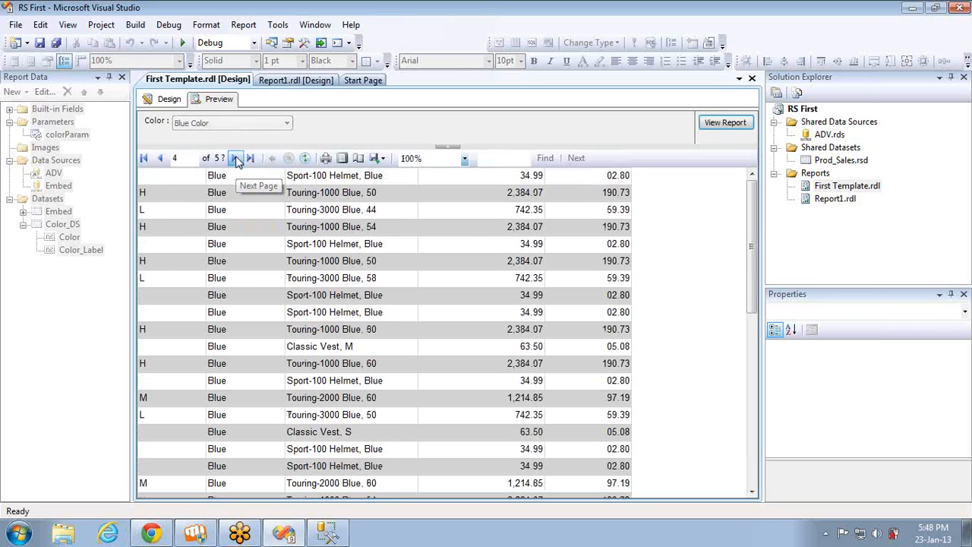
pyautogui.click(237, 160)
pyautogui.click(238, 160)
pyautogui.click(238, 160)
pyautogui.click(238, 160)
pyautogui.click(238, 161)
pyautogui.click(237, 160)
pyautogui.click(238, 160)
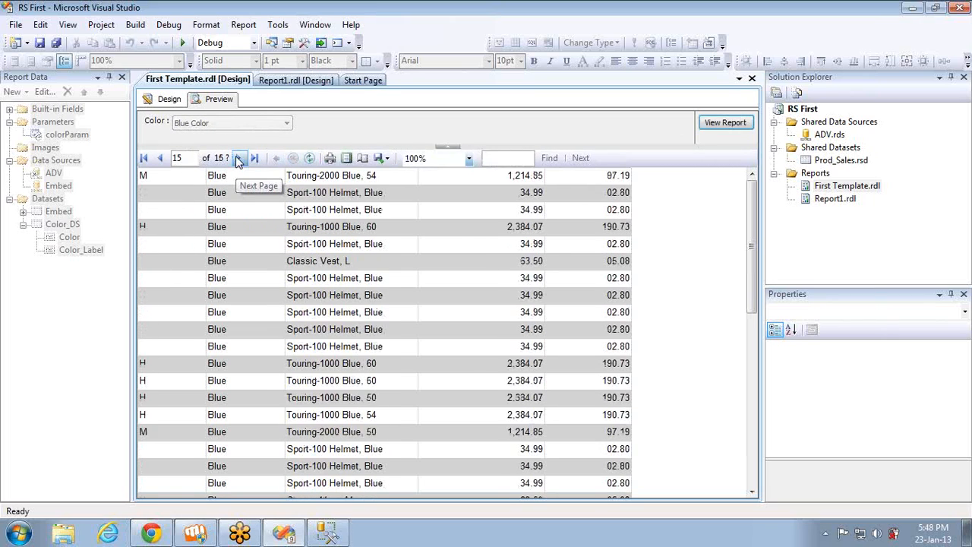
pyautogui.click(238, 160)
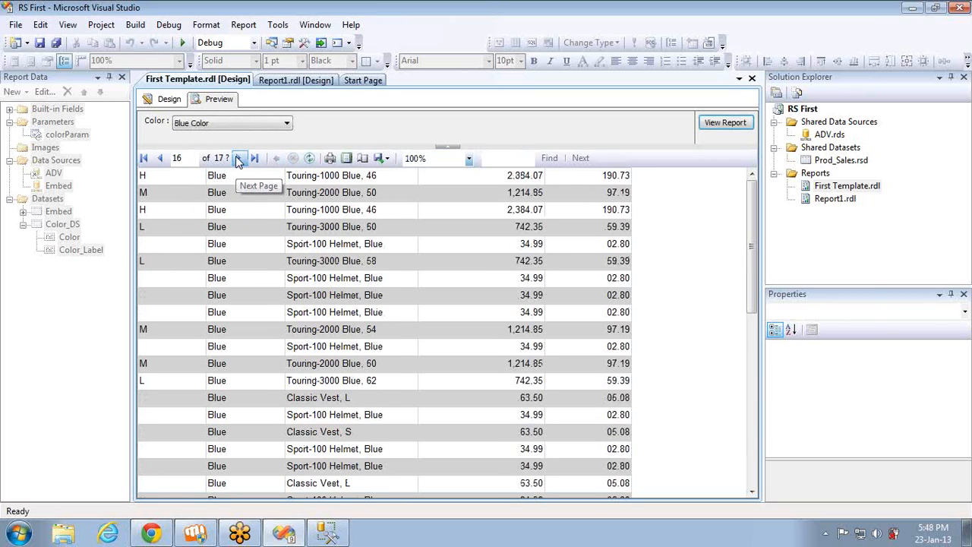